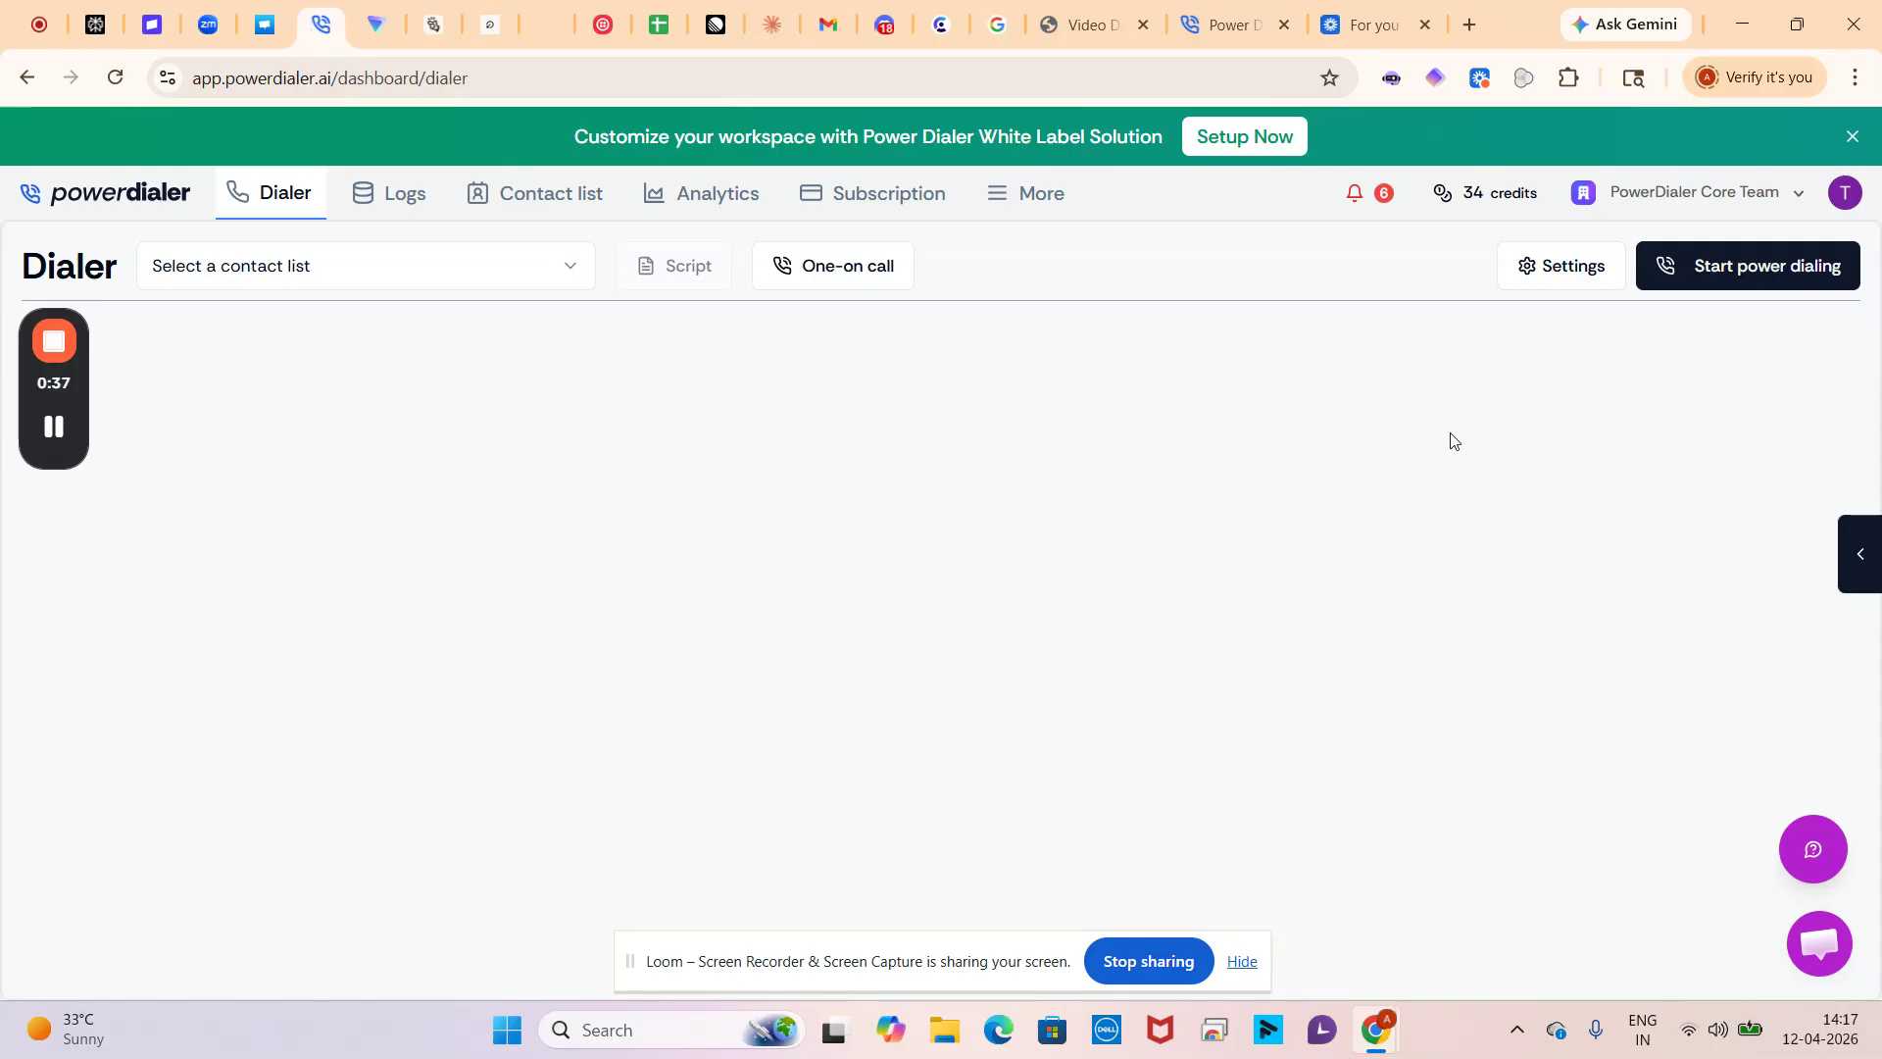
Step: Open the power dialing settings so that all configuration options are in view
left_click(1569, 282)
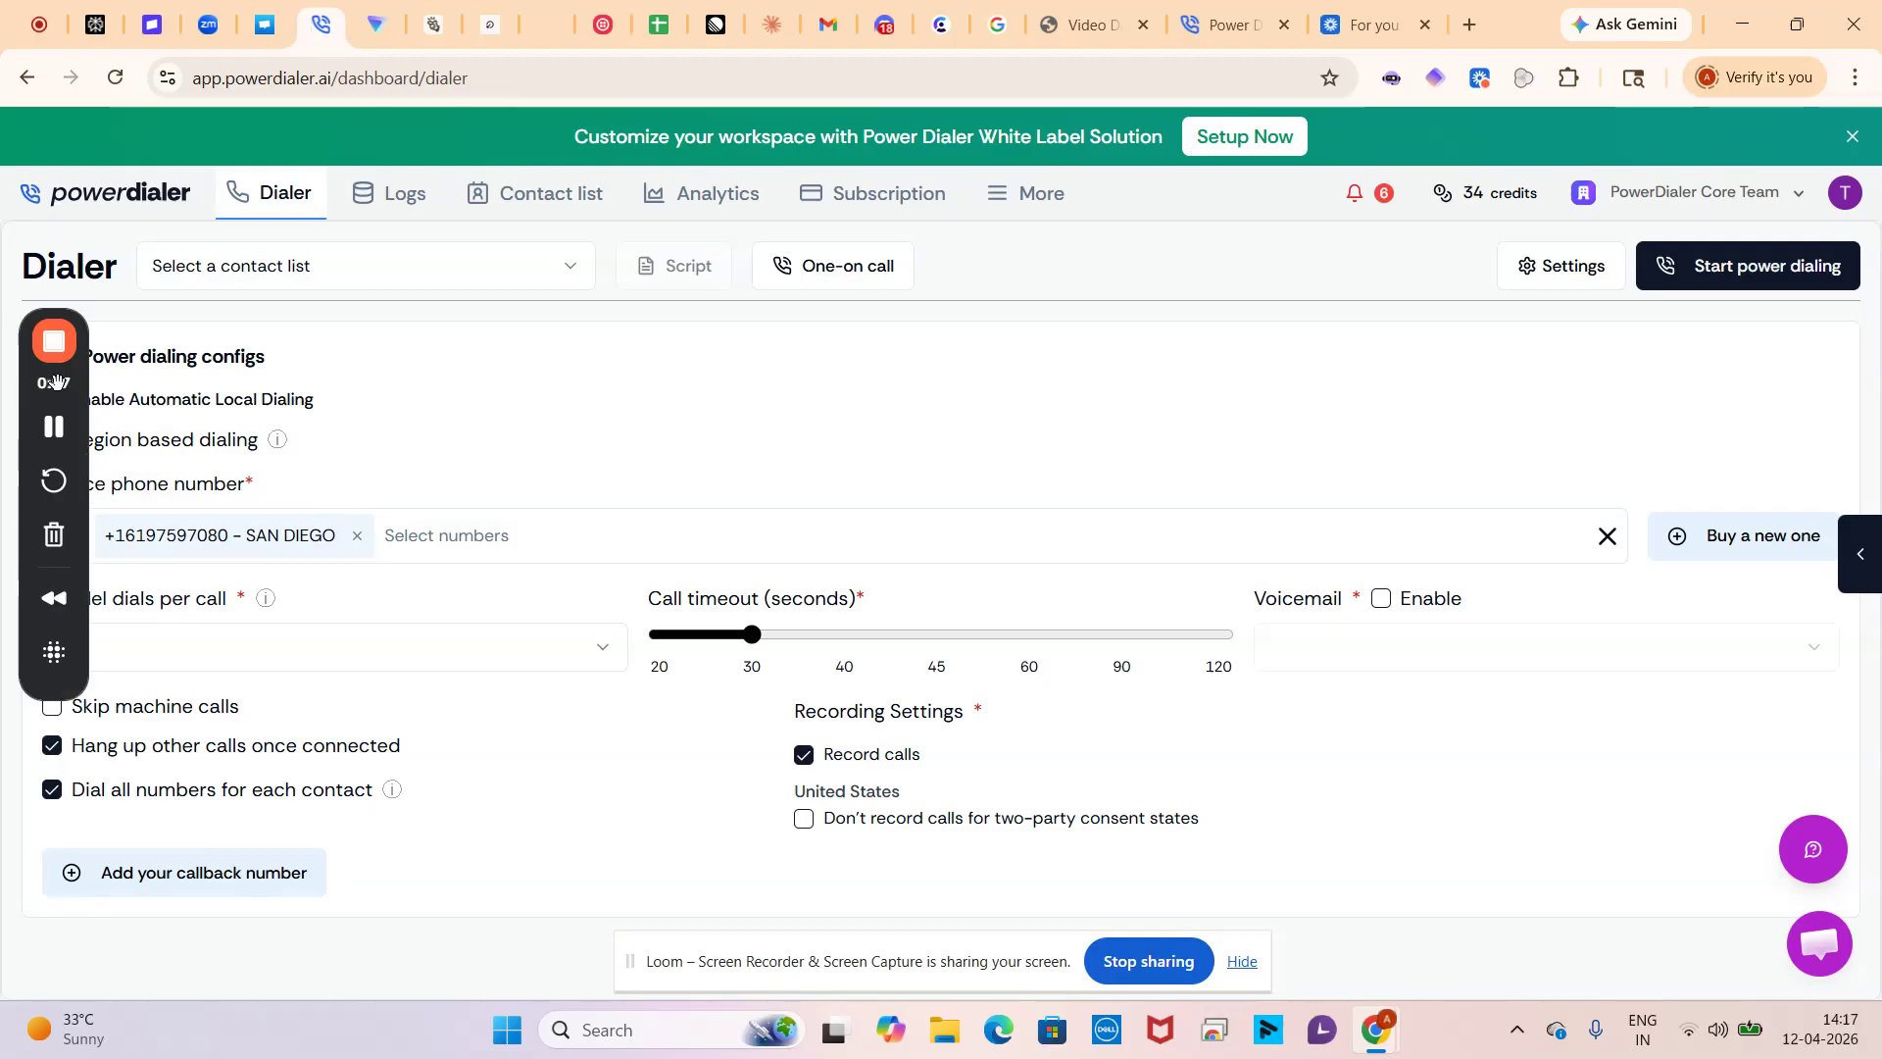
mouse_move(47, 399)
left_click_drag(46, 399, 671, 117)
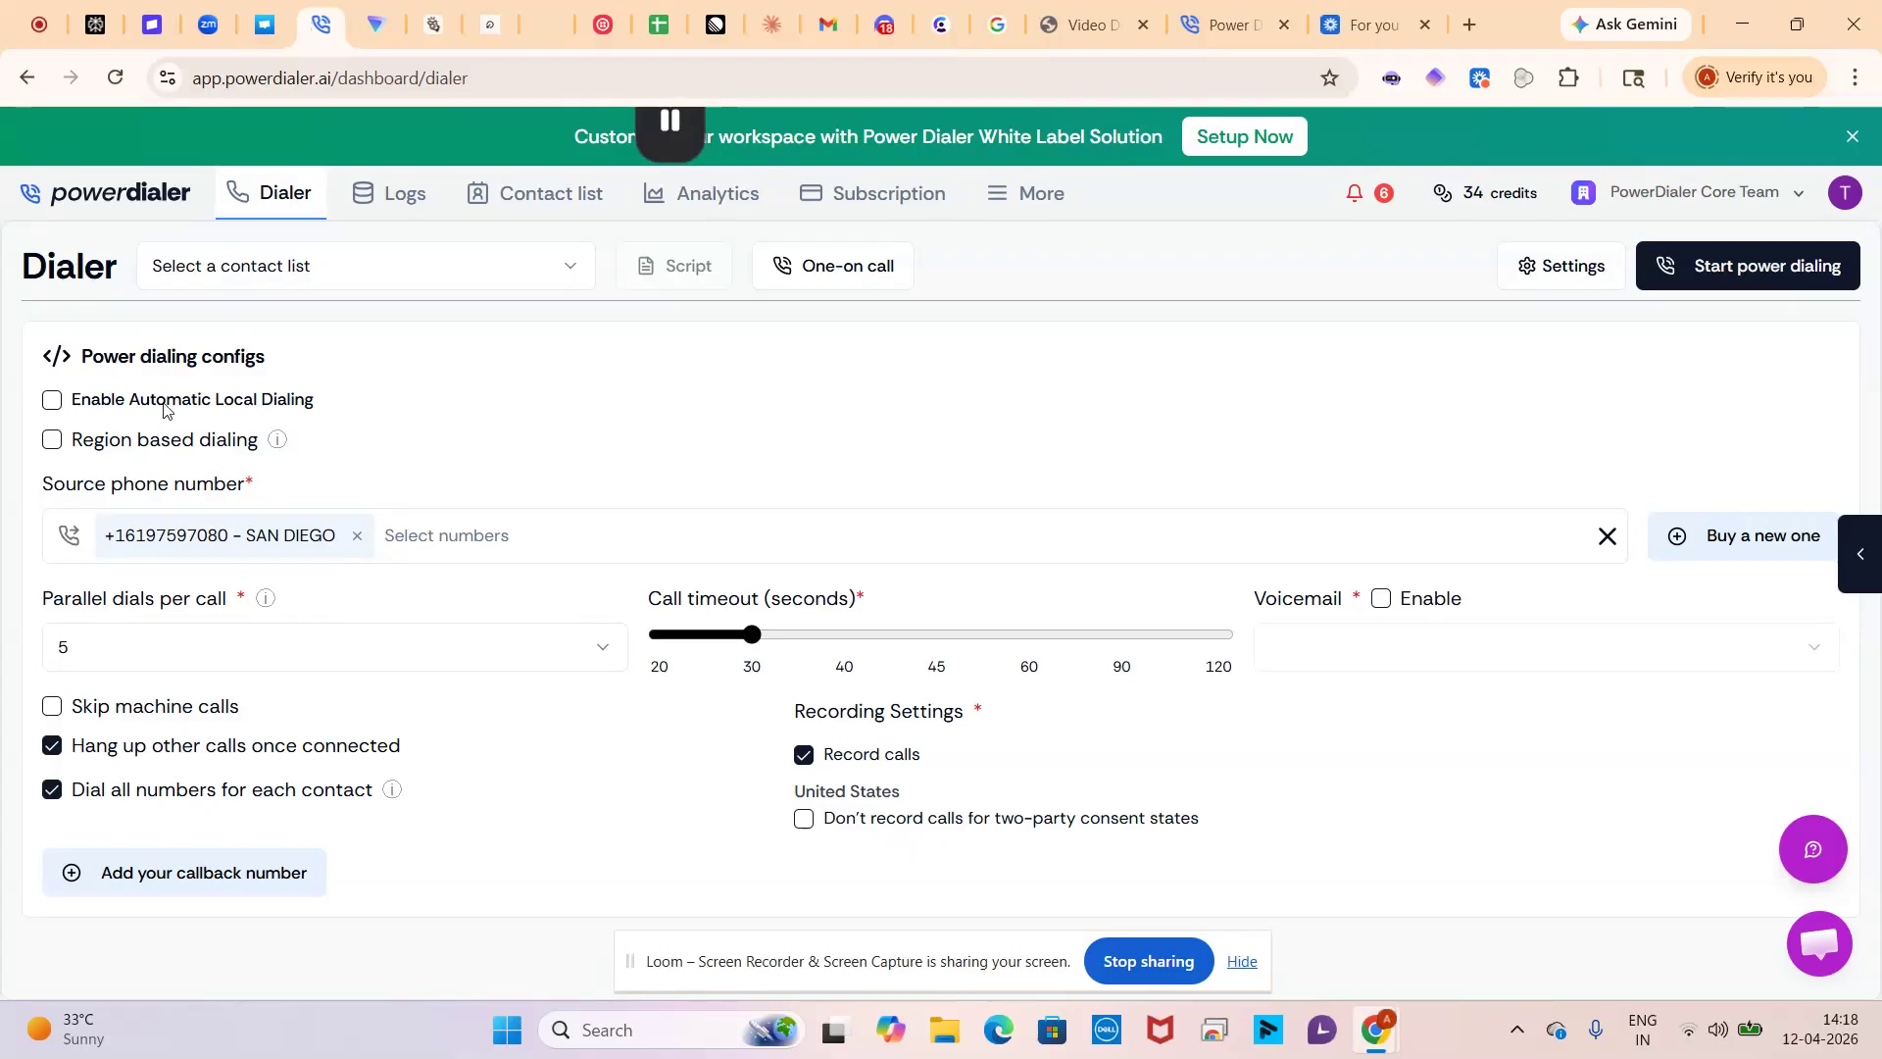
Step: Enable Automatic Local Dialing, acknowledge its notice, and disable the option again
left_click(54, 402)
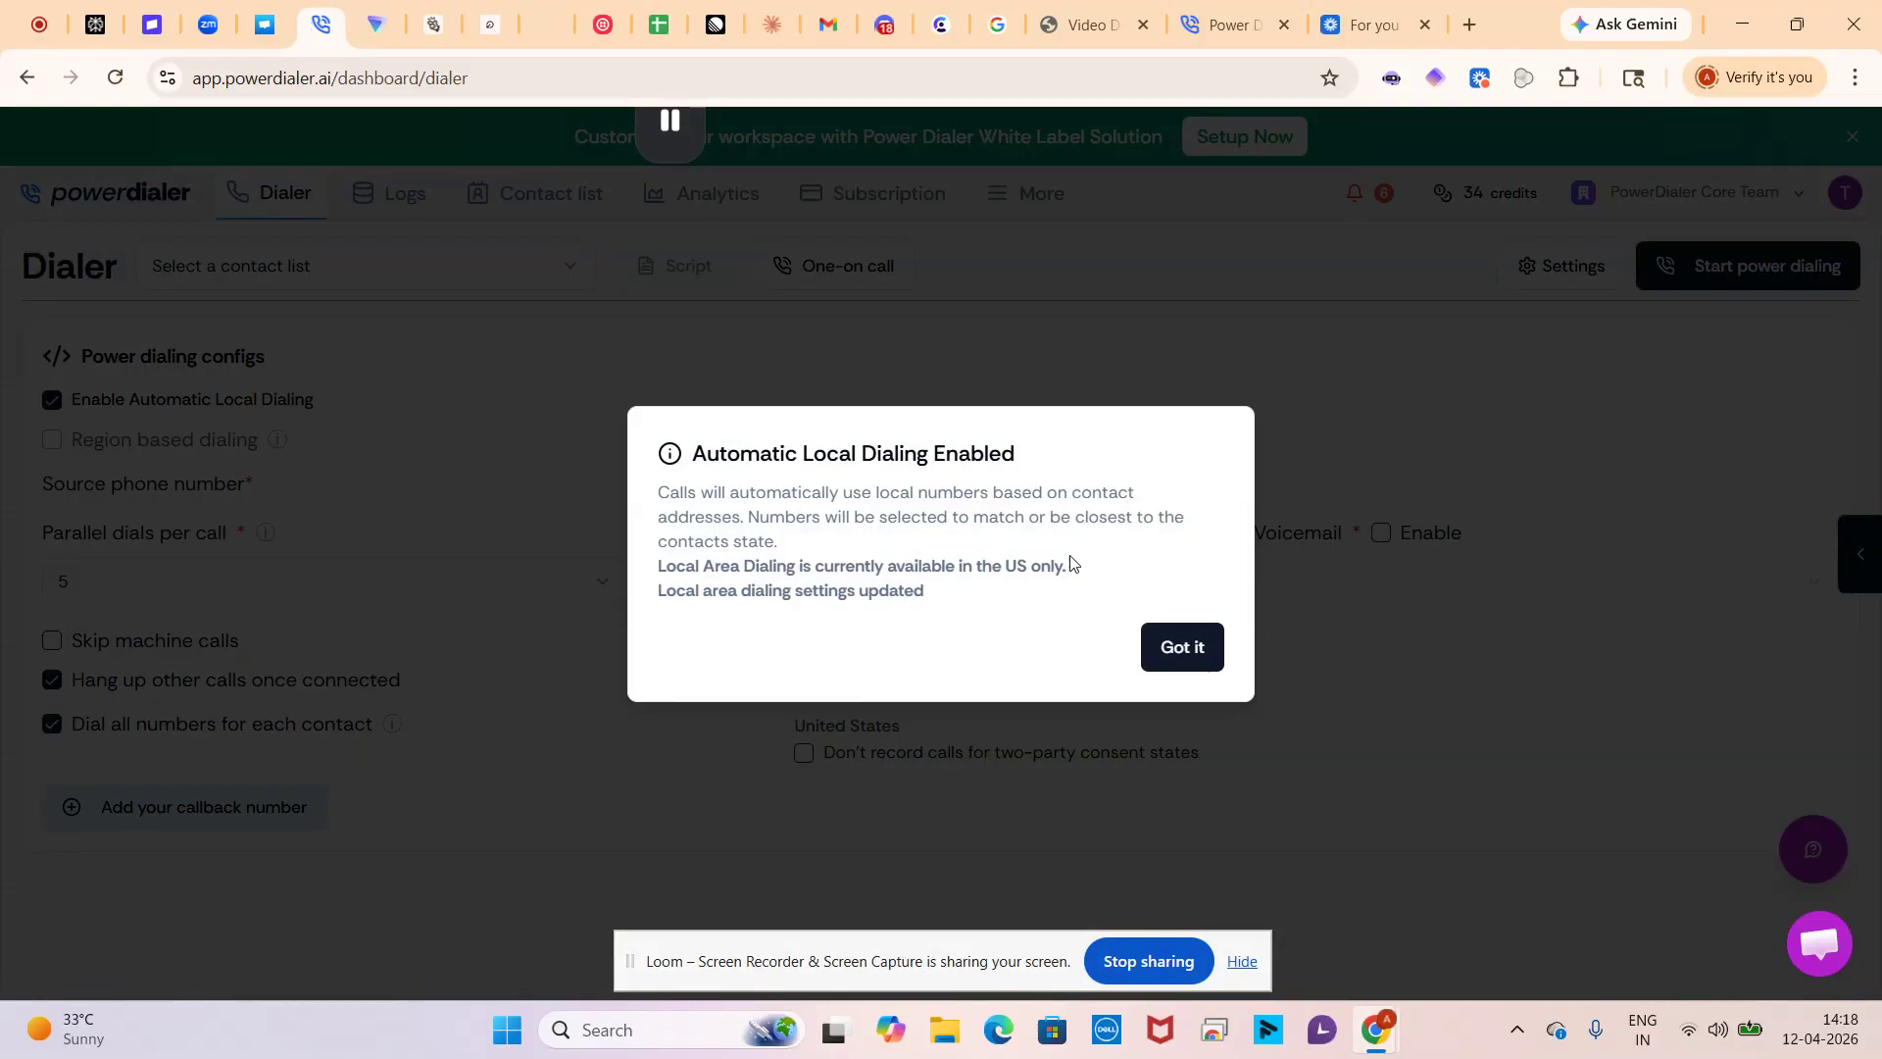
left_click(1180, 645)
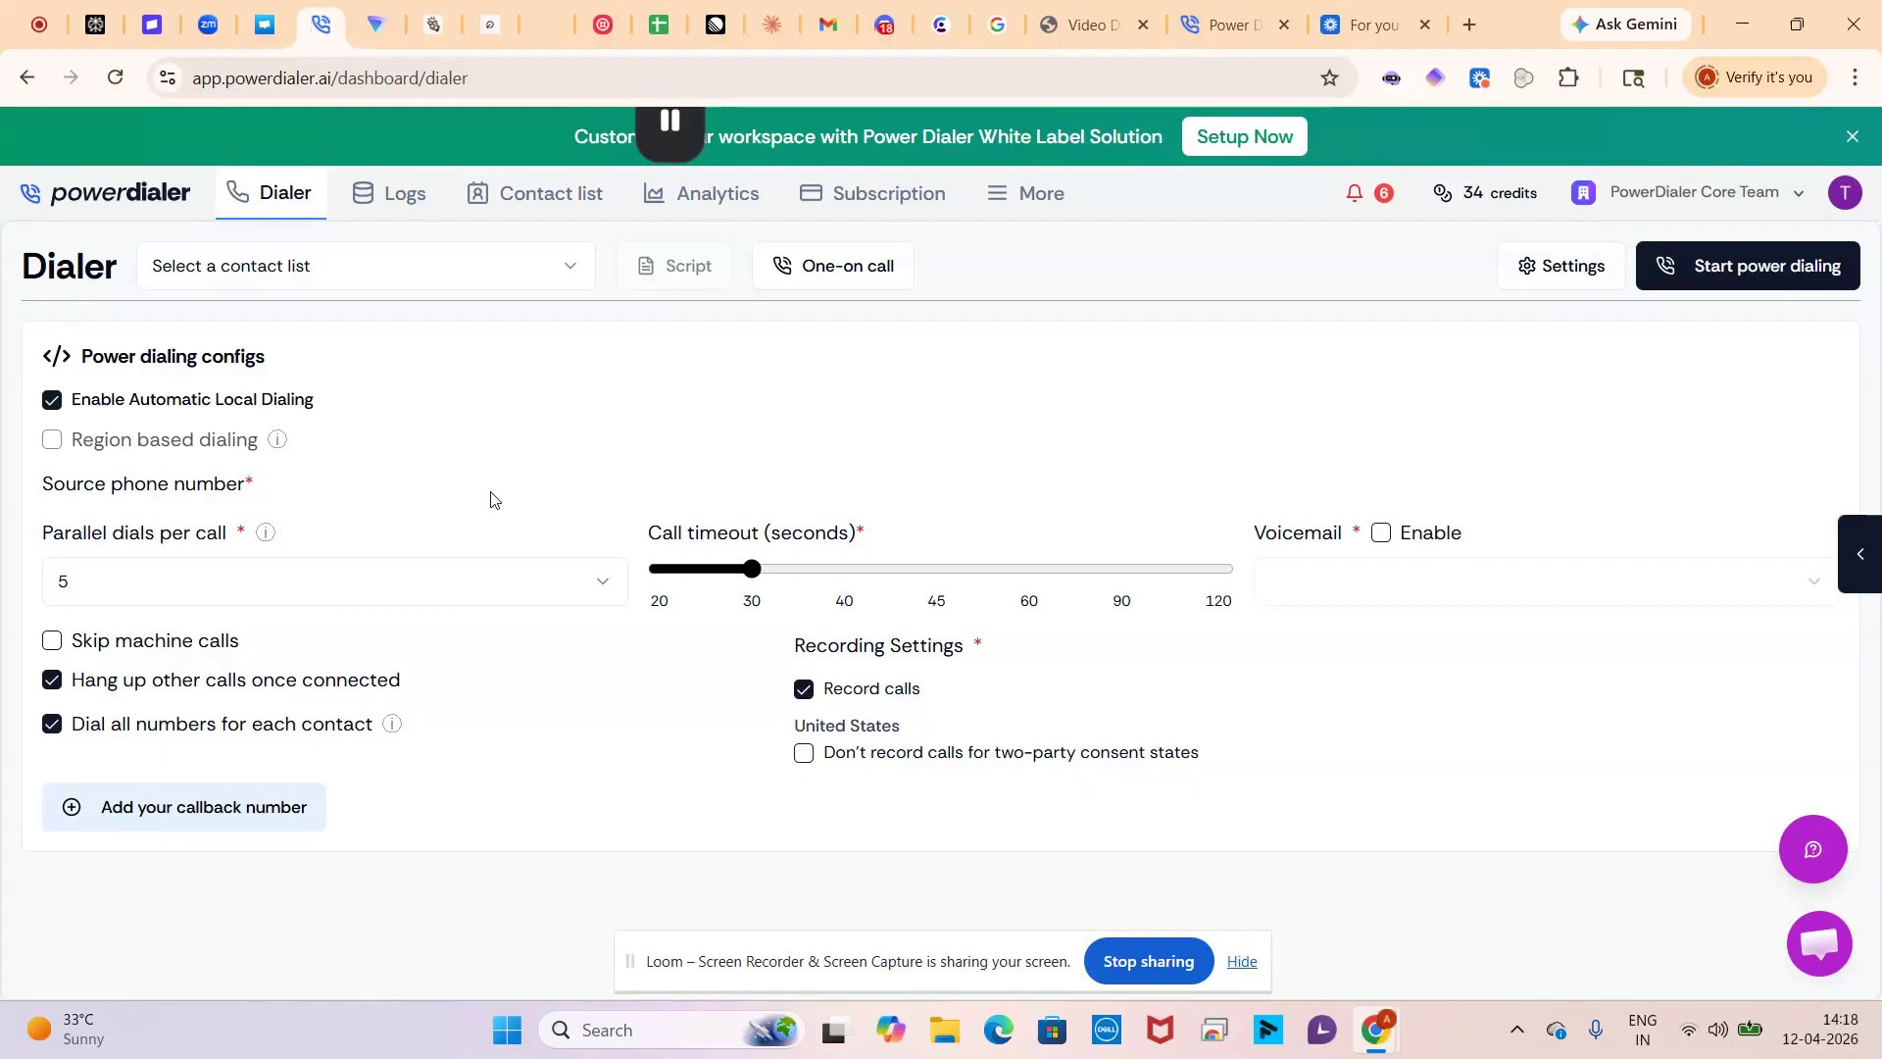
left_click(61, 407)
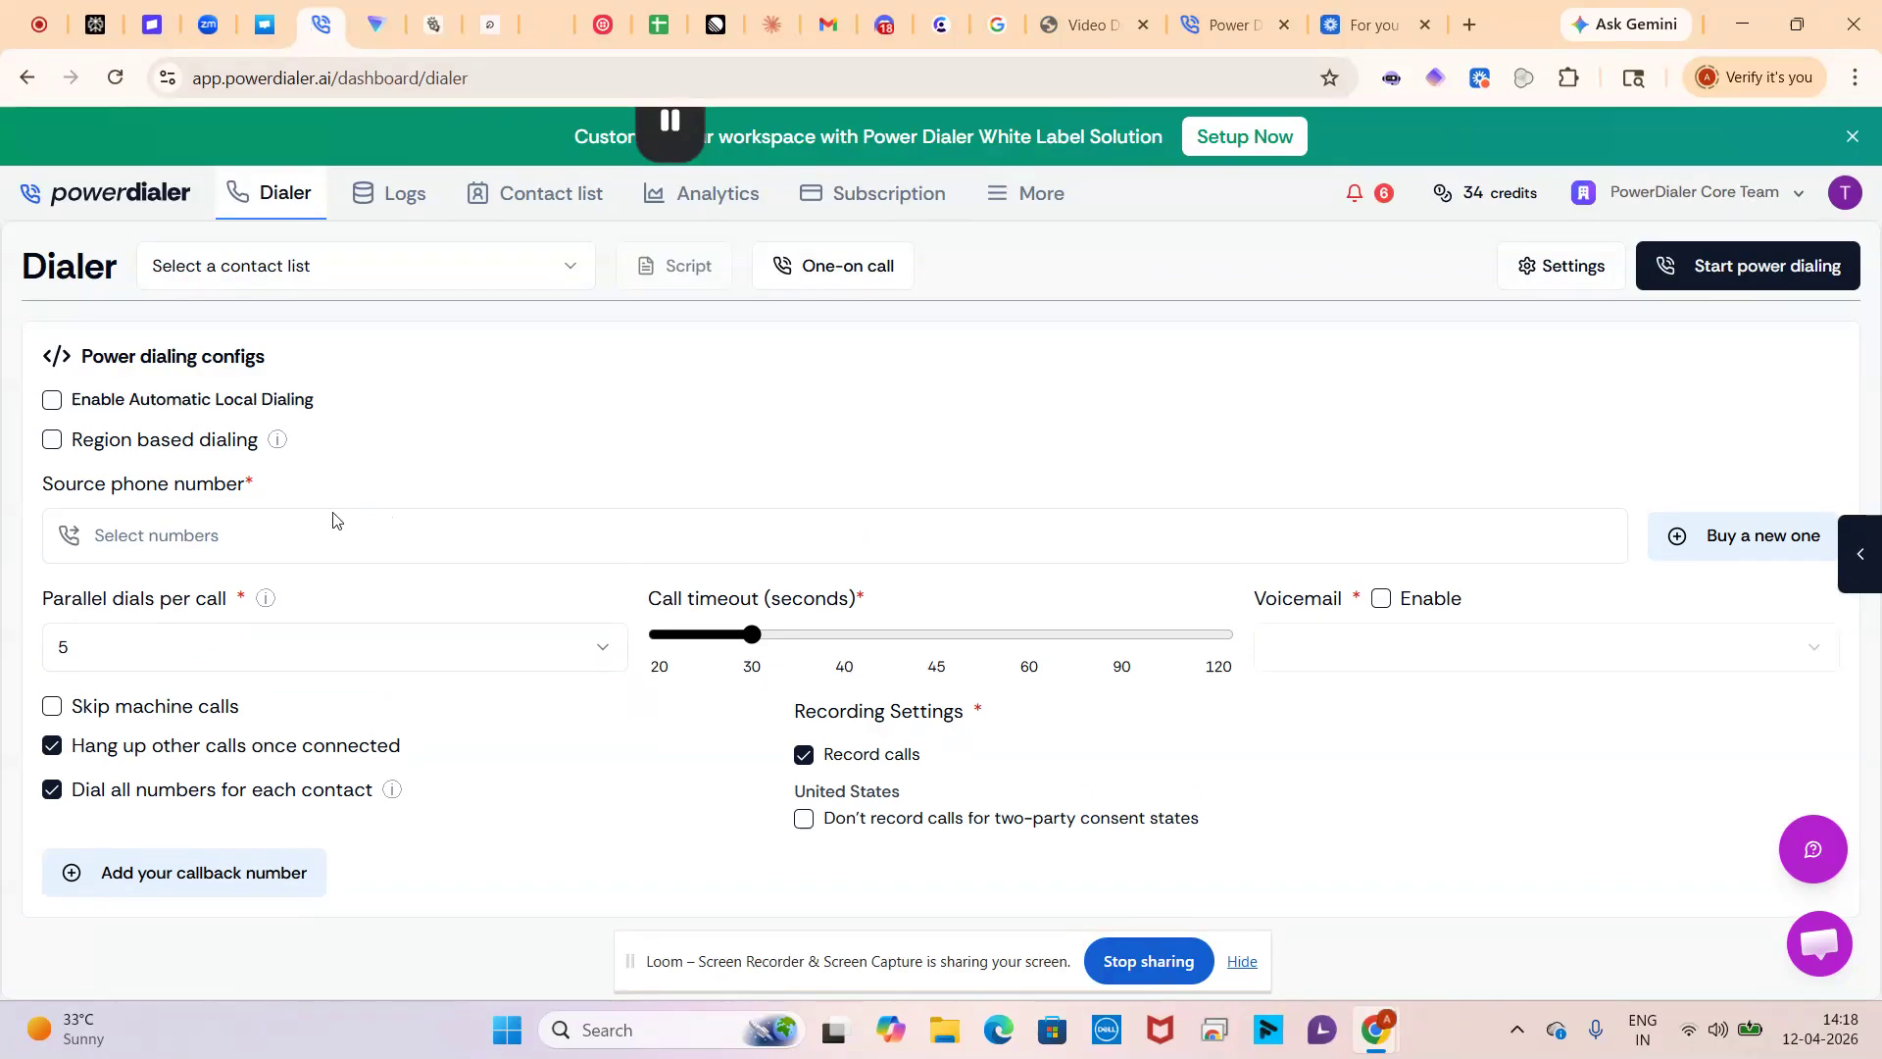
Step: Select the New York City Zone, Oklahoma City and Los Angeles numbers plus both US numbers as source phone numbers
left_click(299, 525)
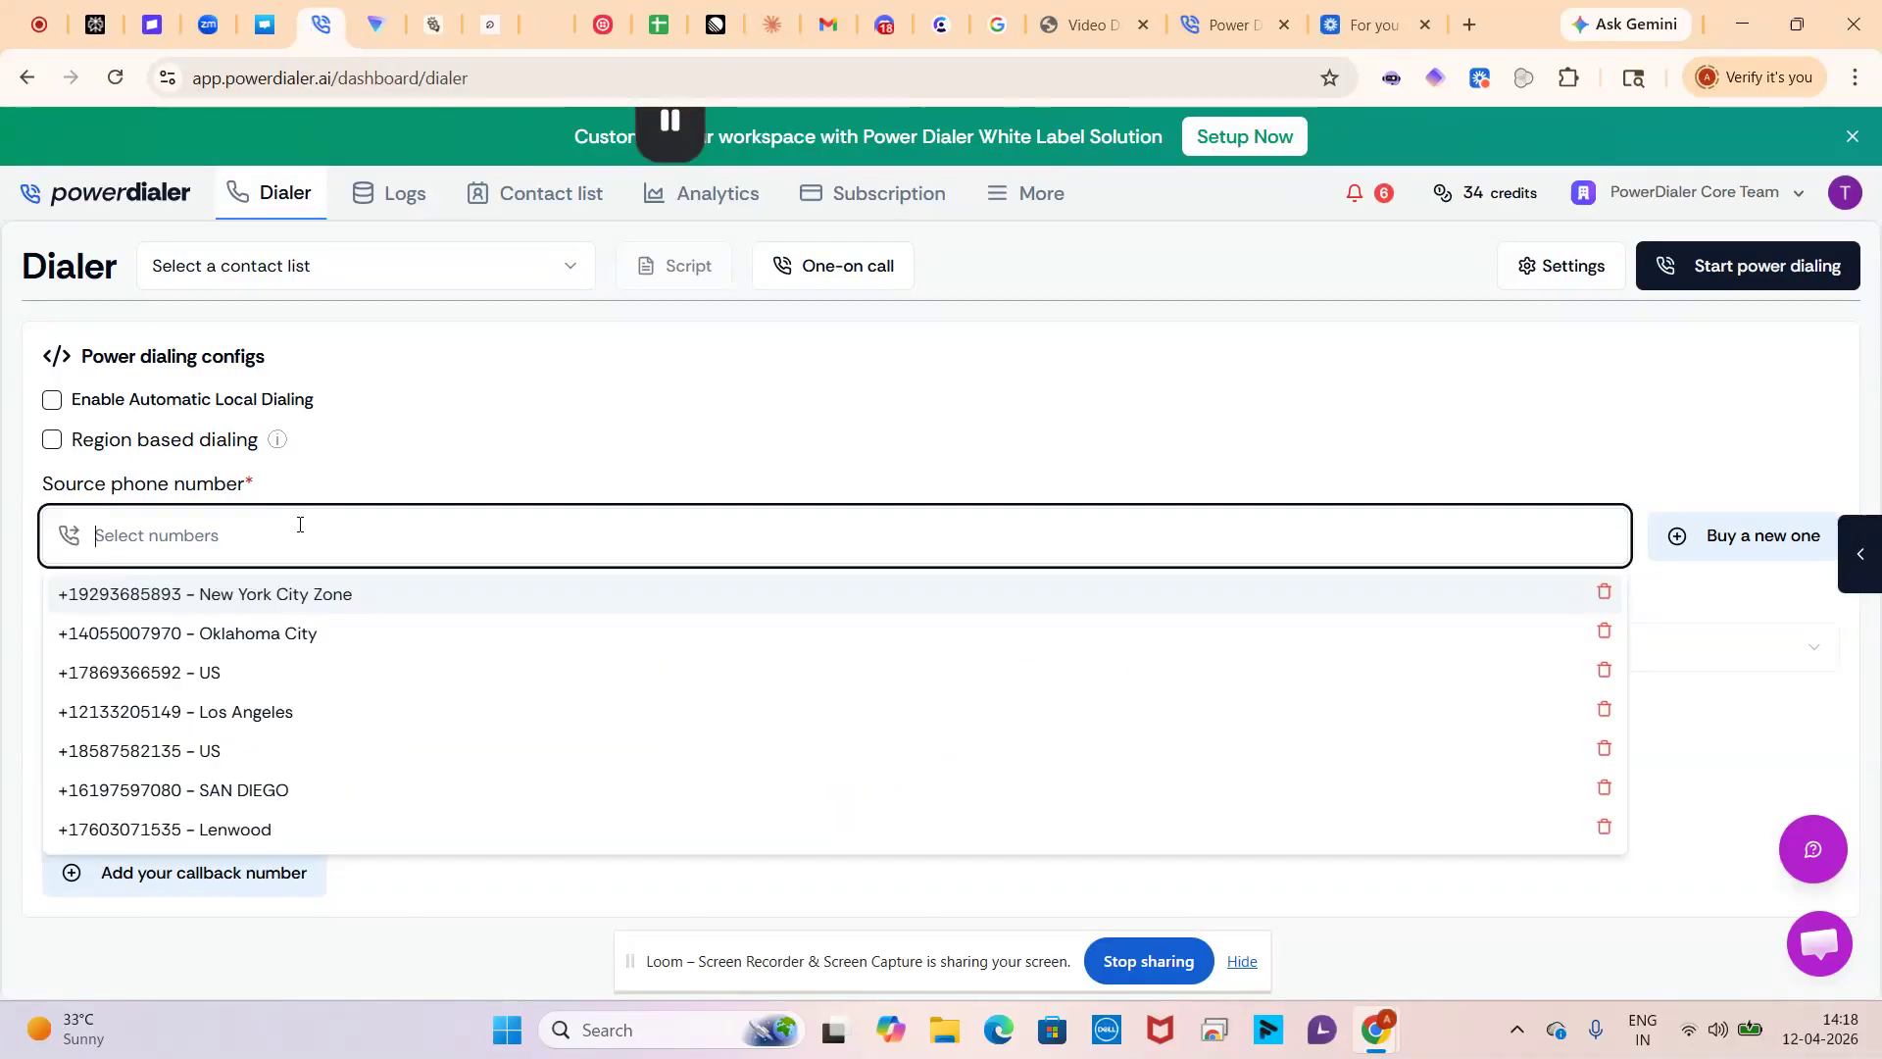
left_click(281, 609)
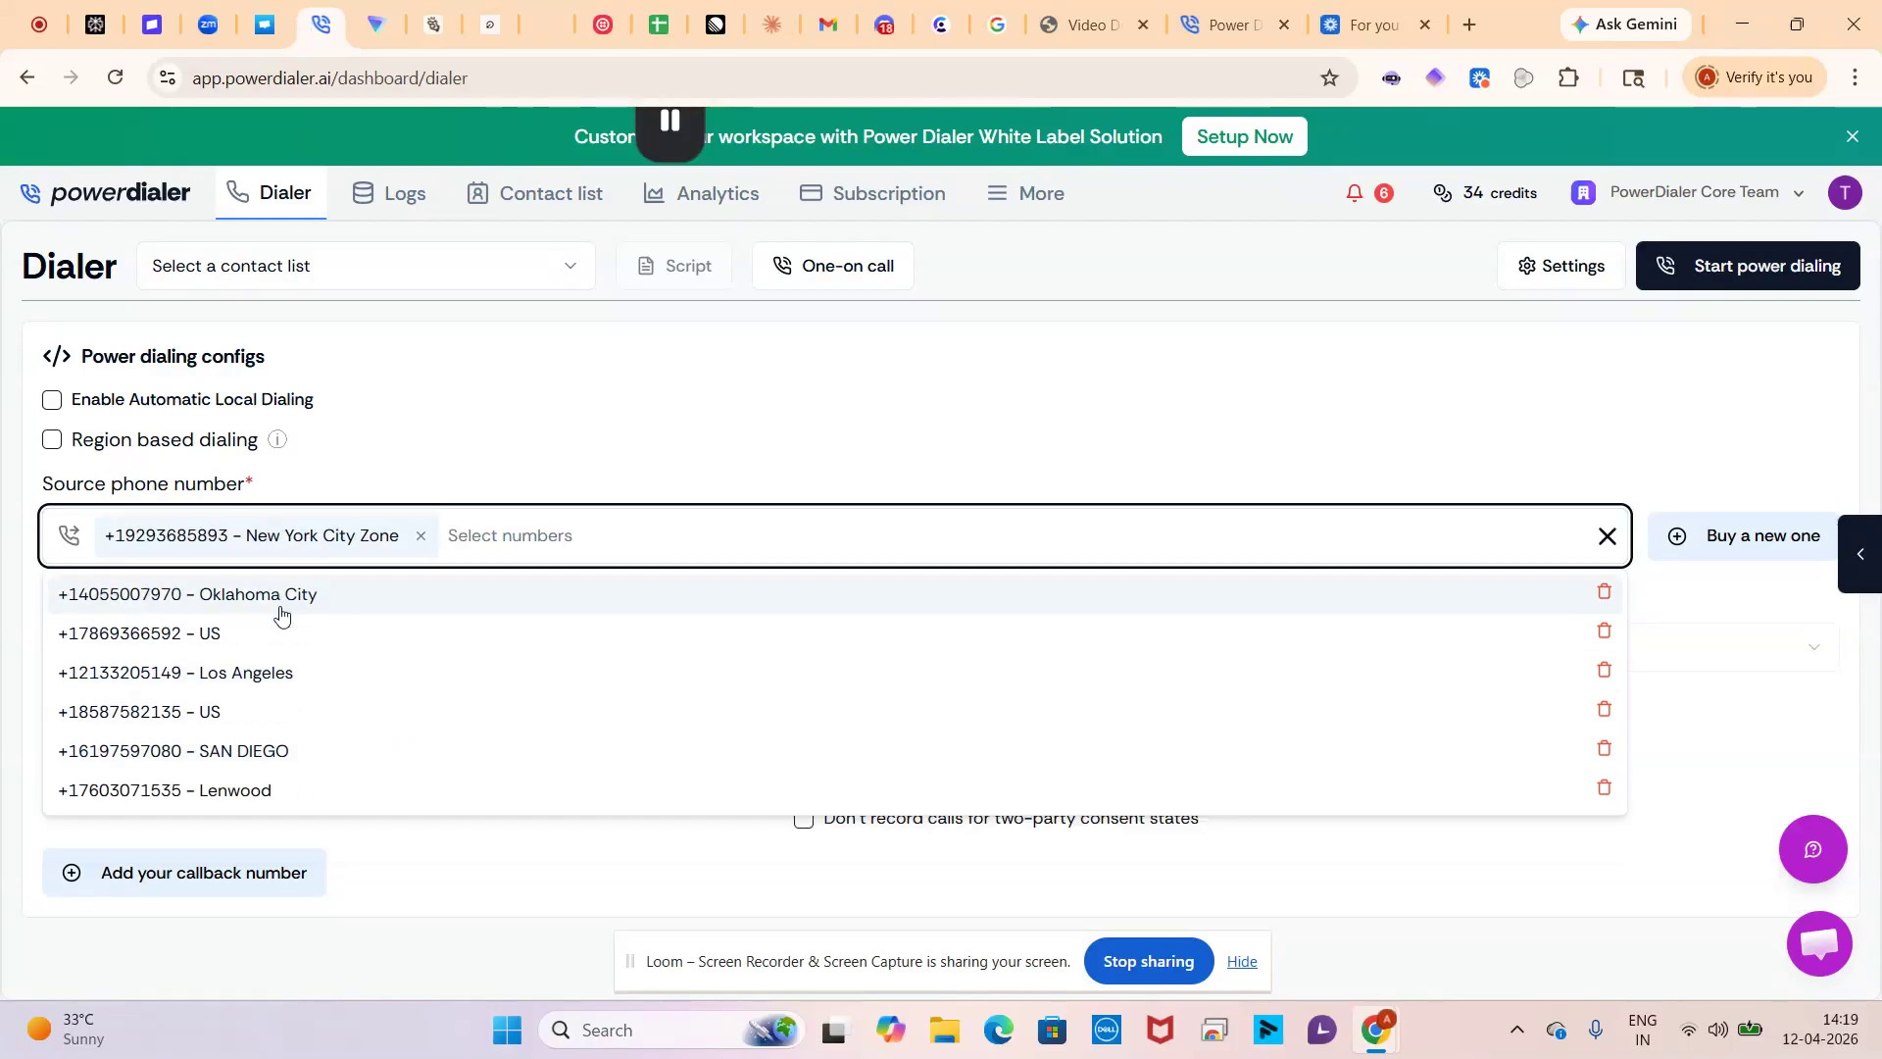
left_click(258, 607)
left_click(246, 603)
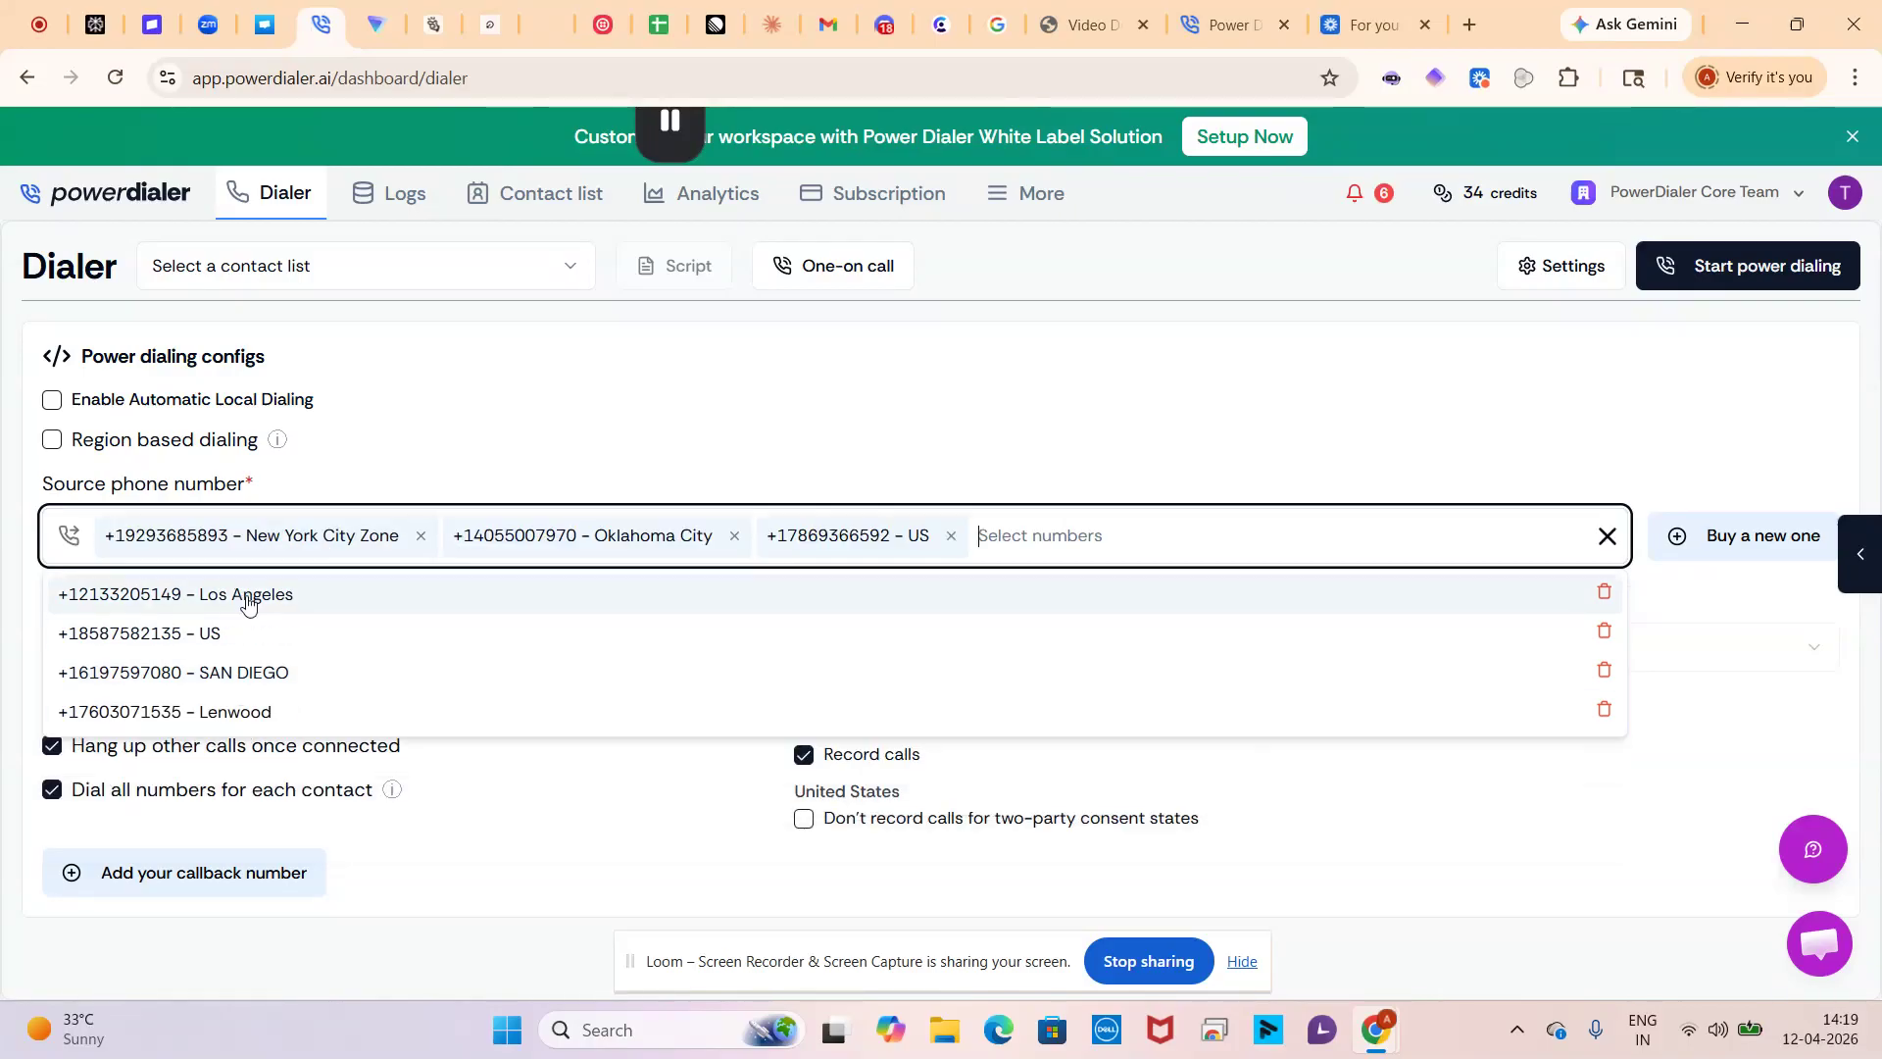
left_click(274, 607)
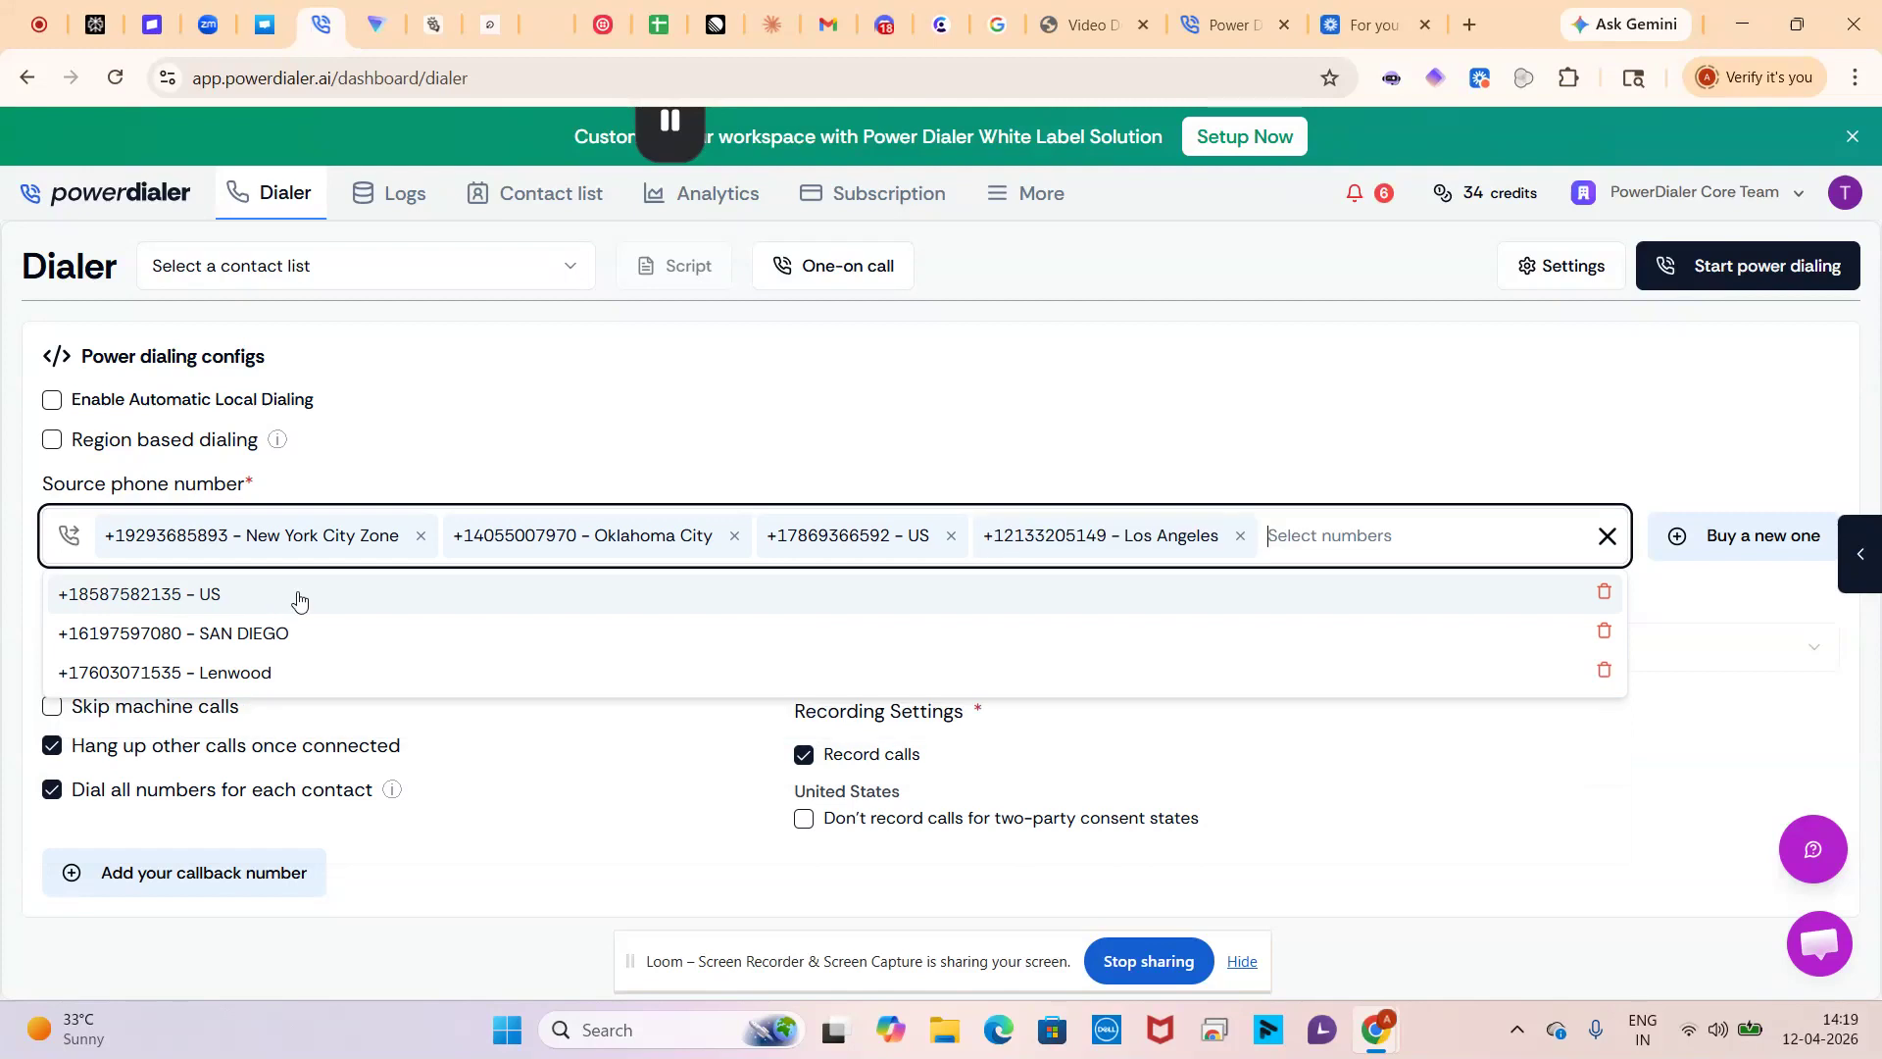
left_click(298, 600)
left_click(735, 432)
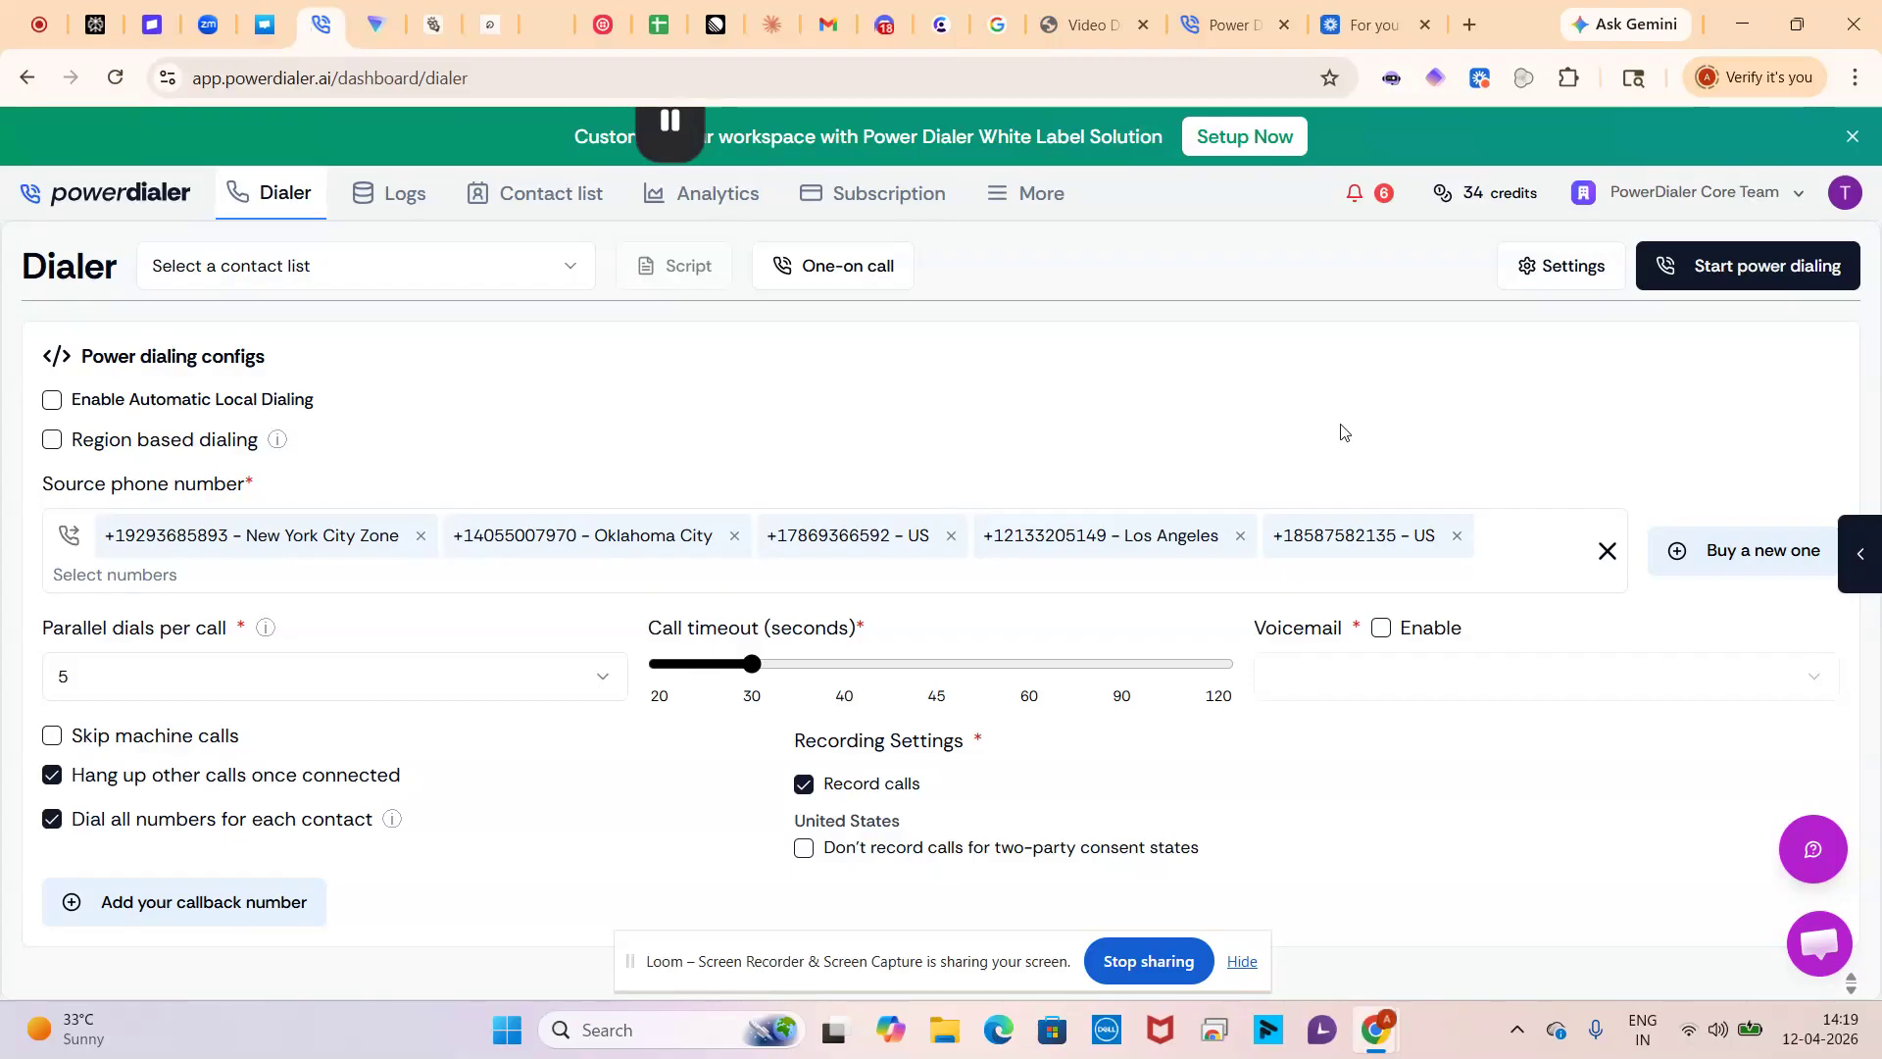
Step: Look through the area codes offered for purchasing a new number, and close the purchase form without buying one
left_click(1782, 551)
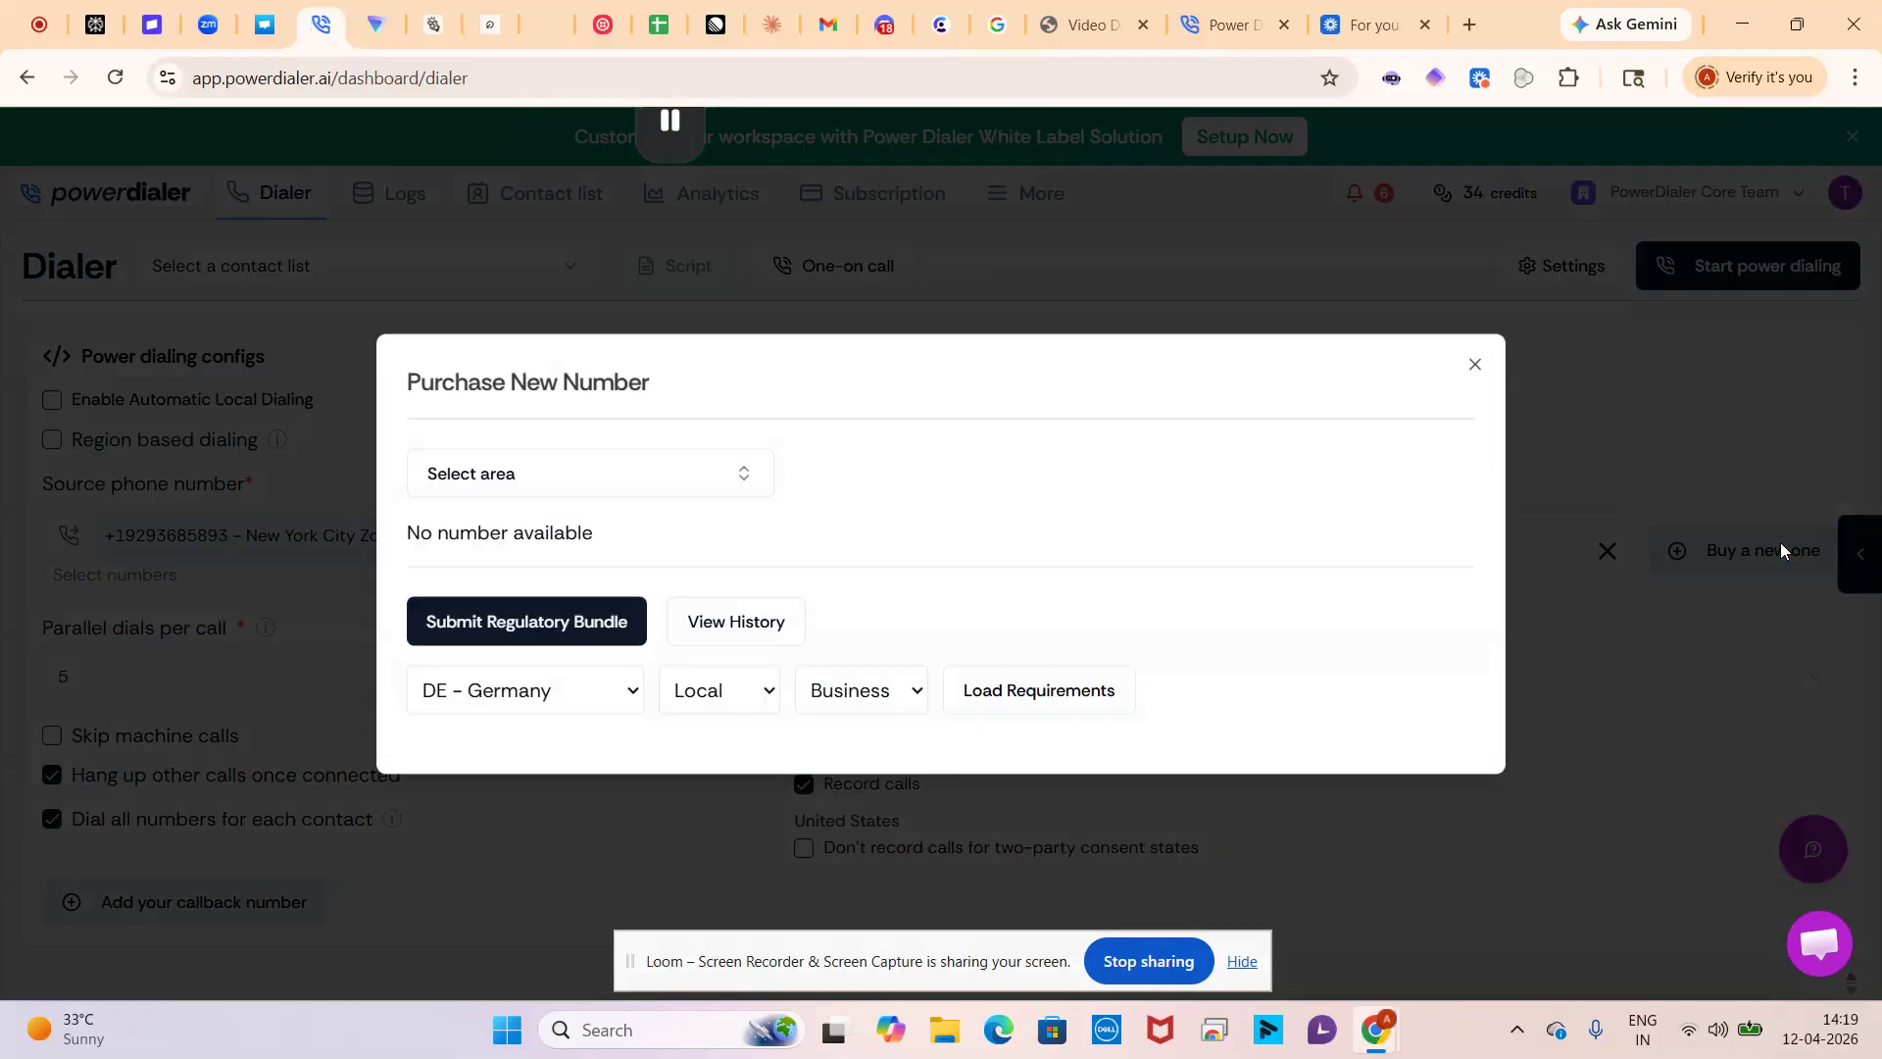
left_click(612, 474)
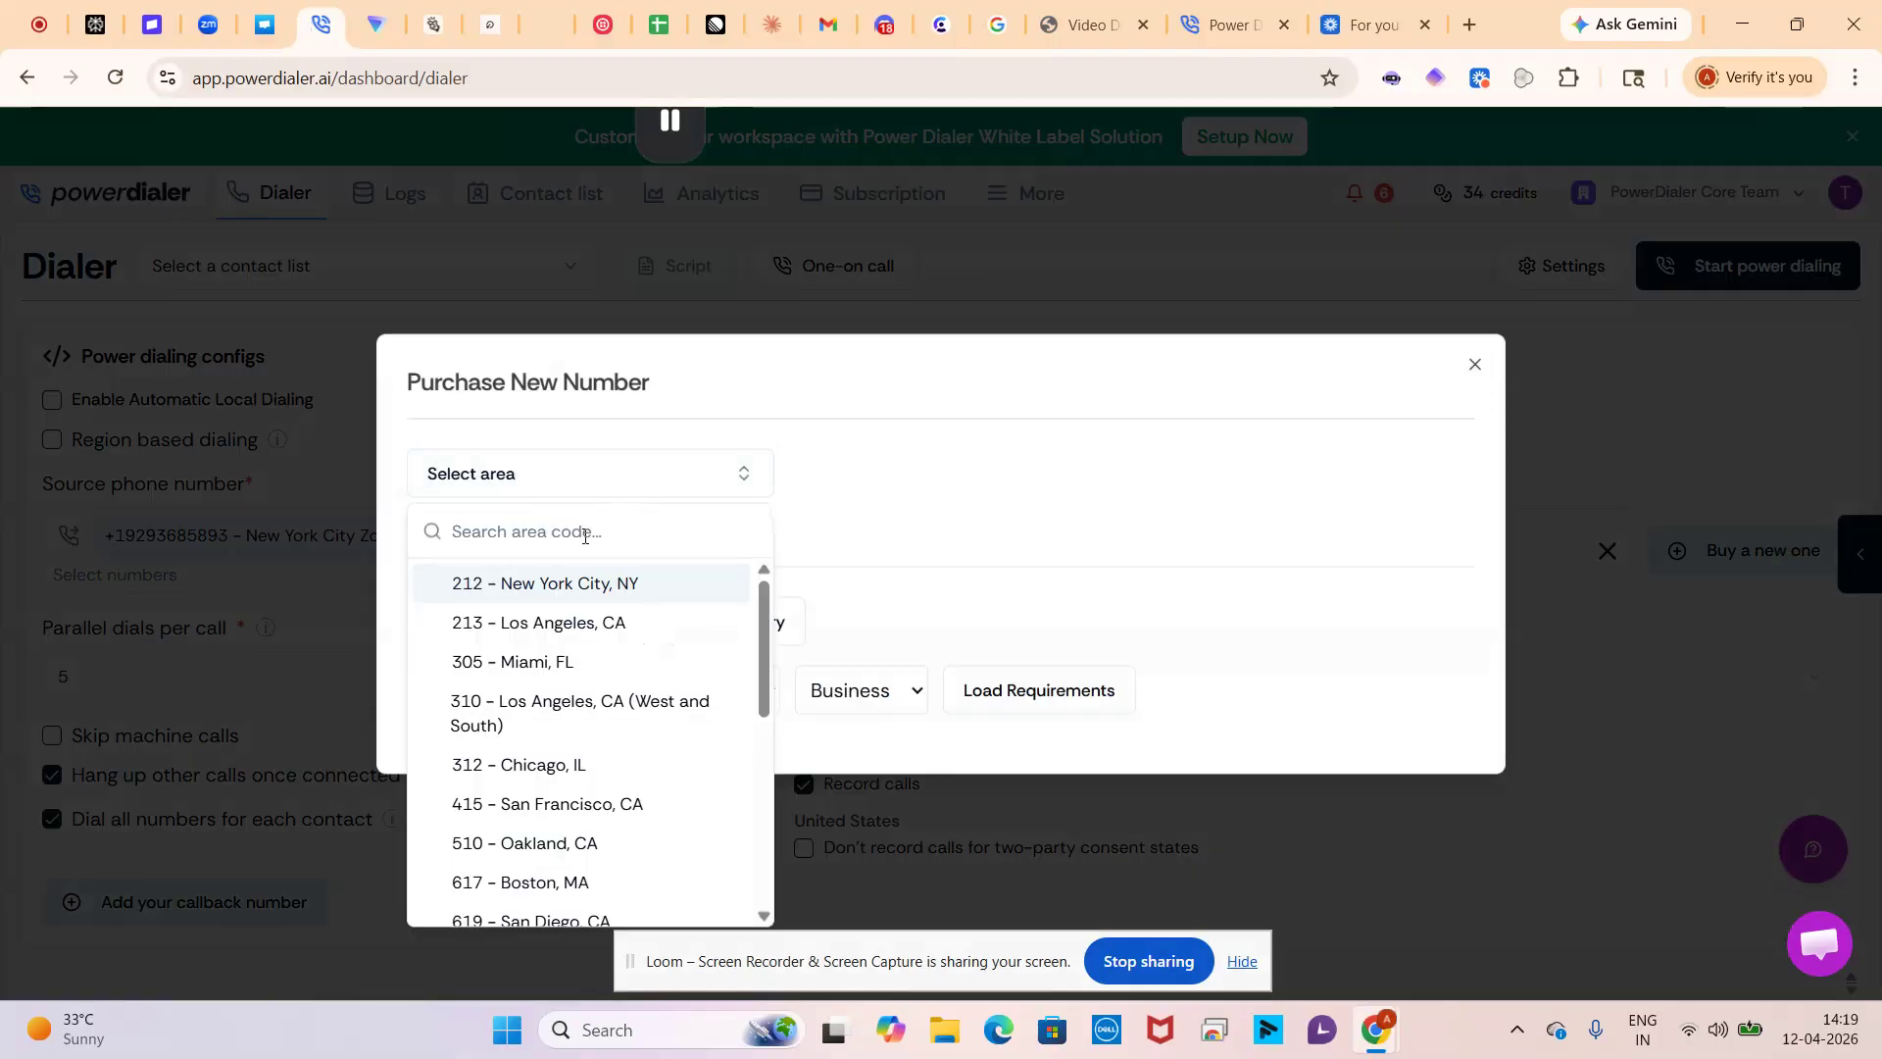
scroll(602, 703, "down", 3)
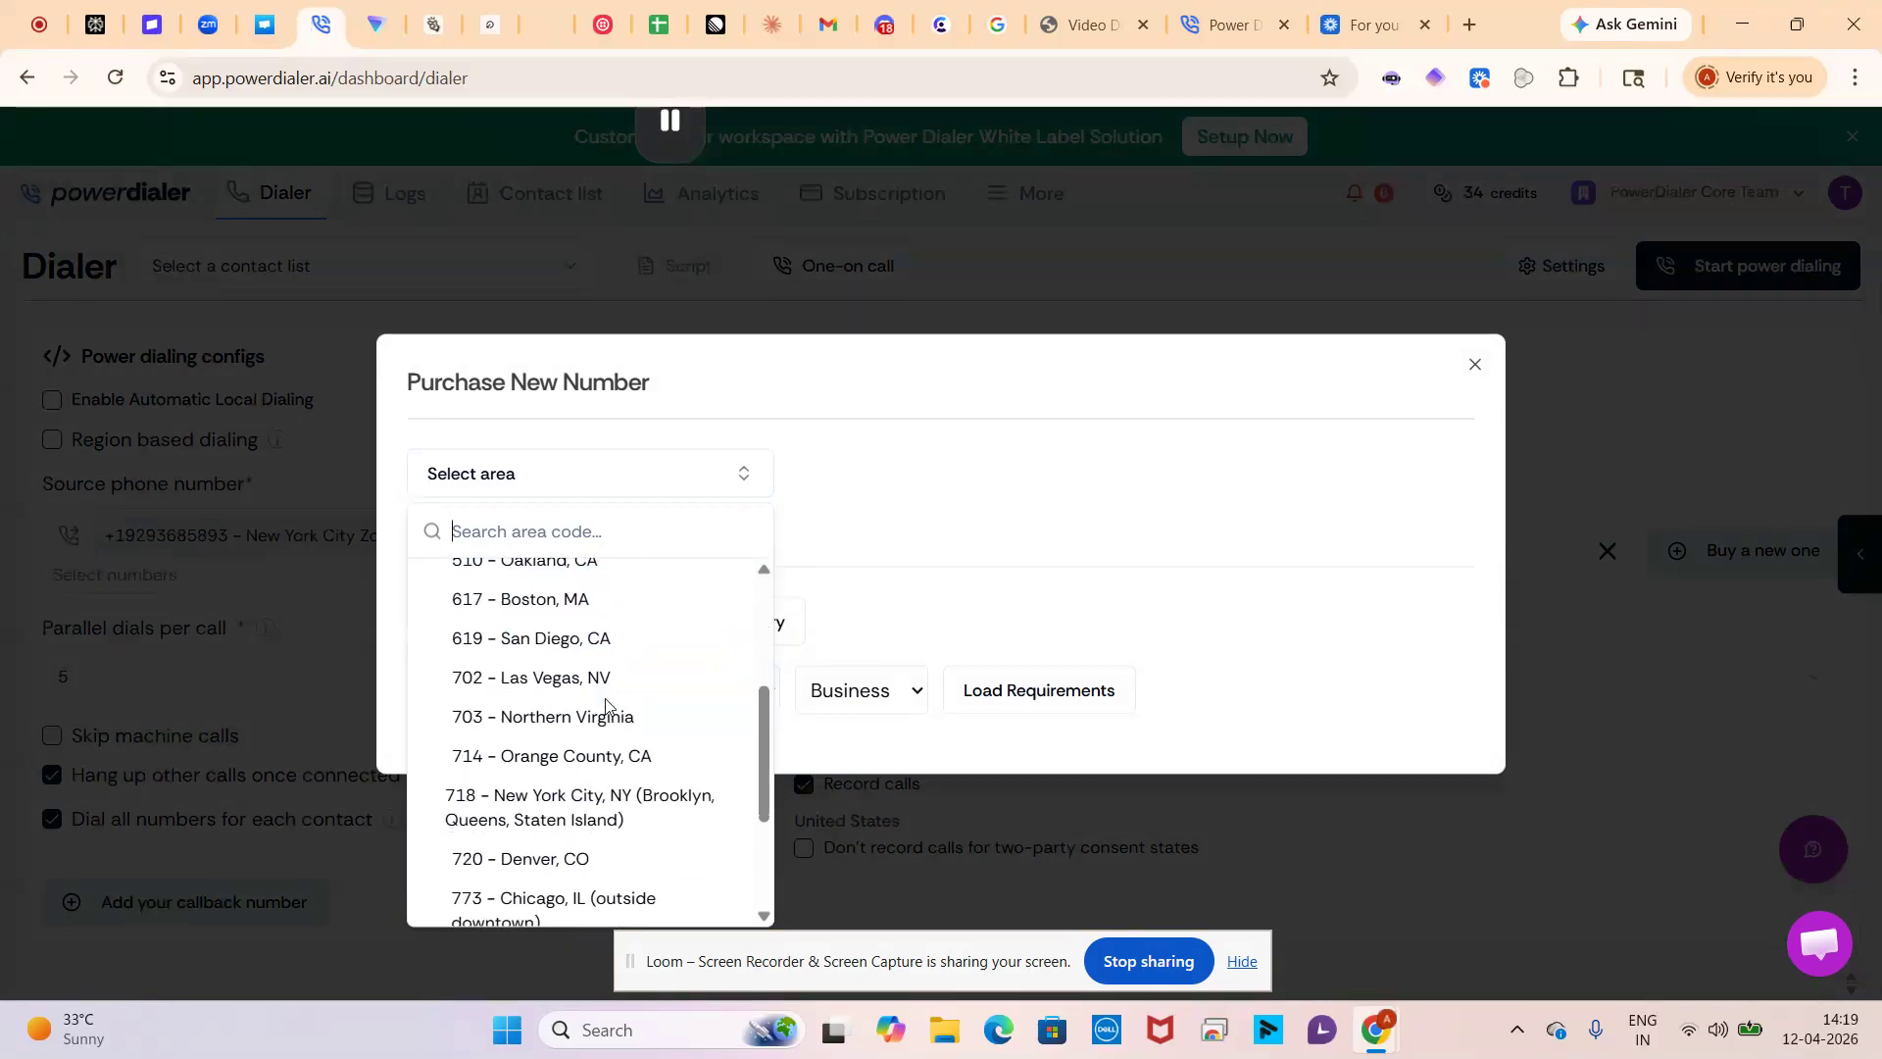
scroll(607, 706, "down", 2)
scroll(608, 706, "down", 1)
scroll(608, 706, "up", 10)
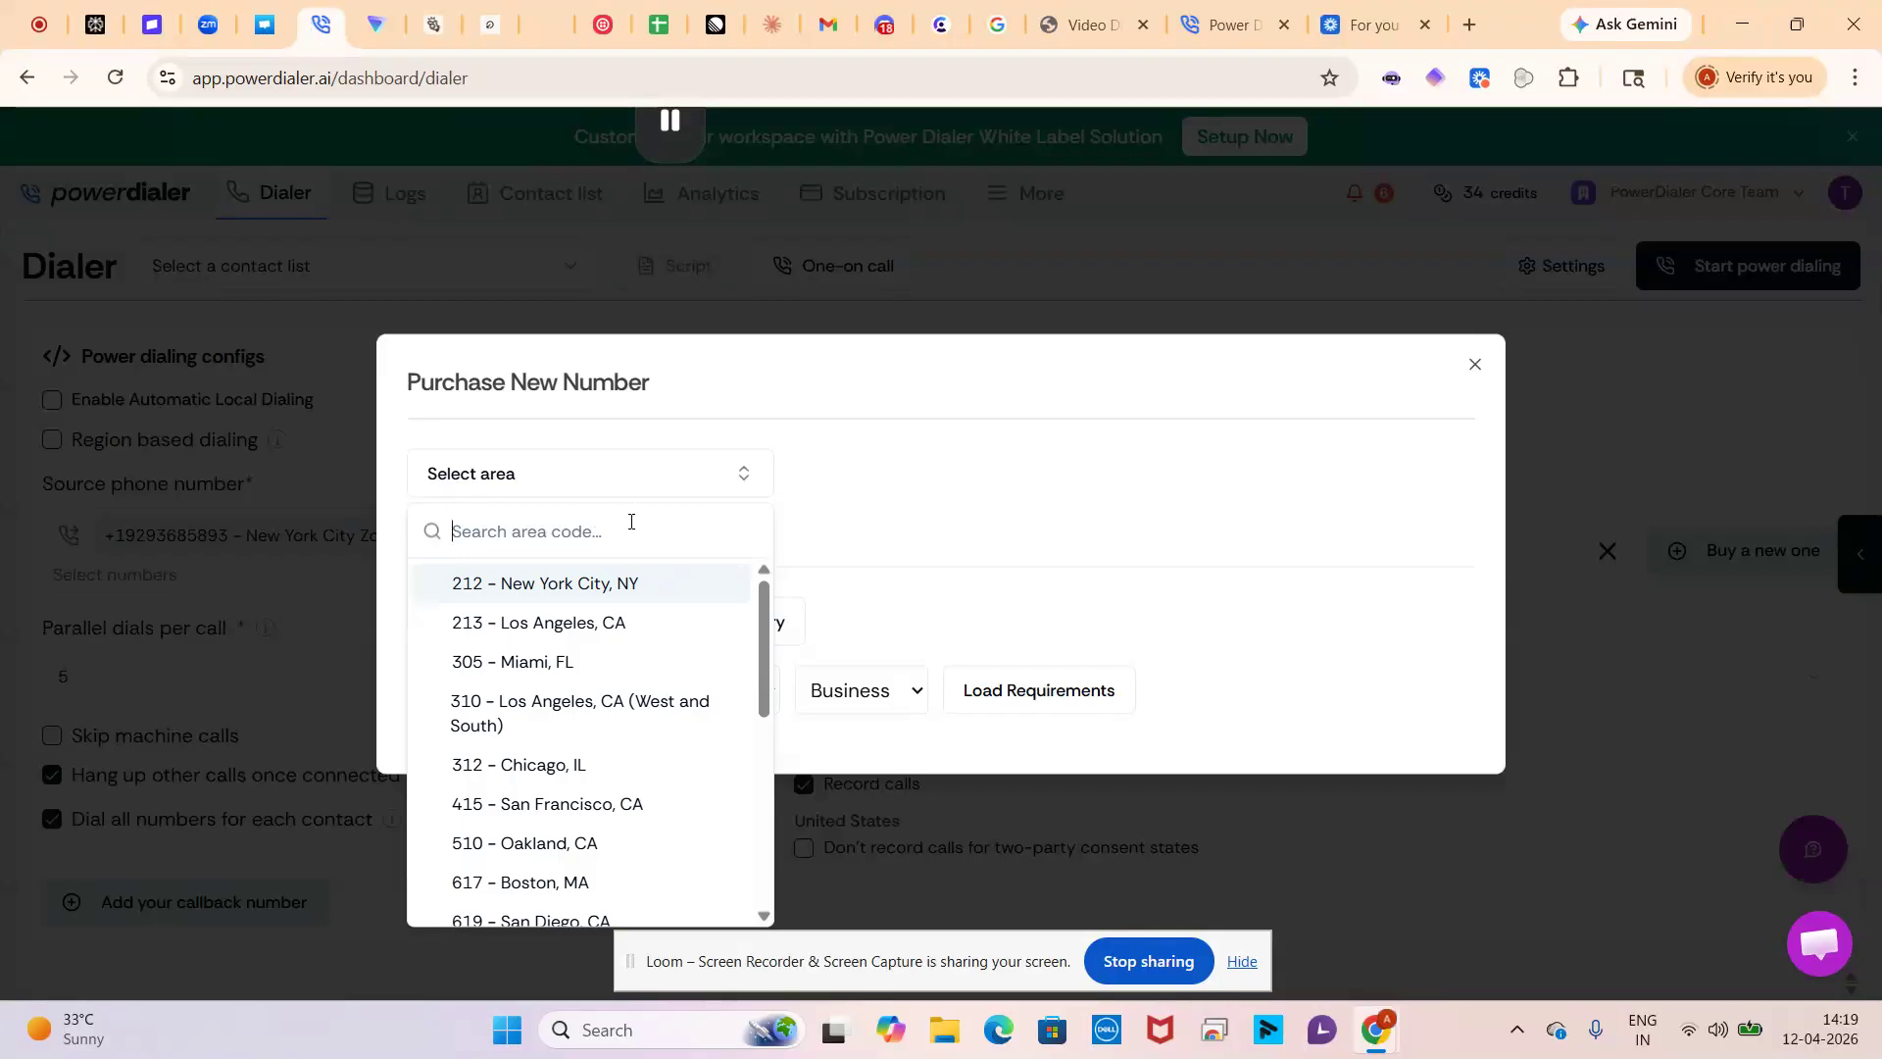
left_click(913, 526)
left_click(1475, 365)
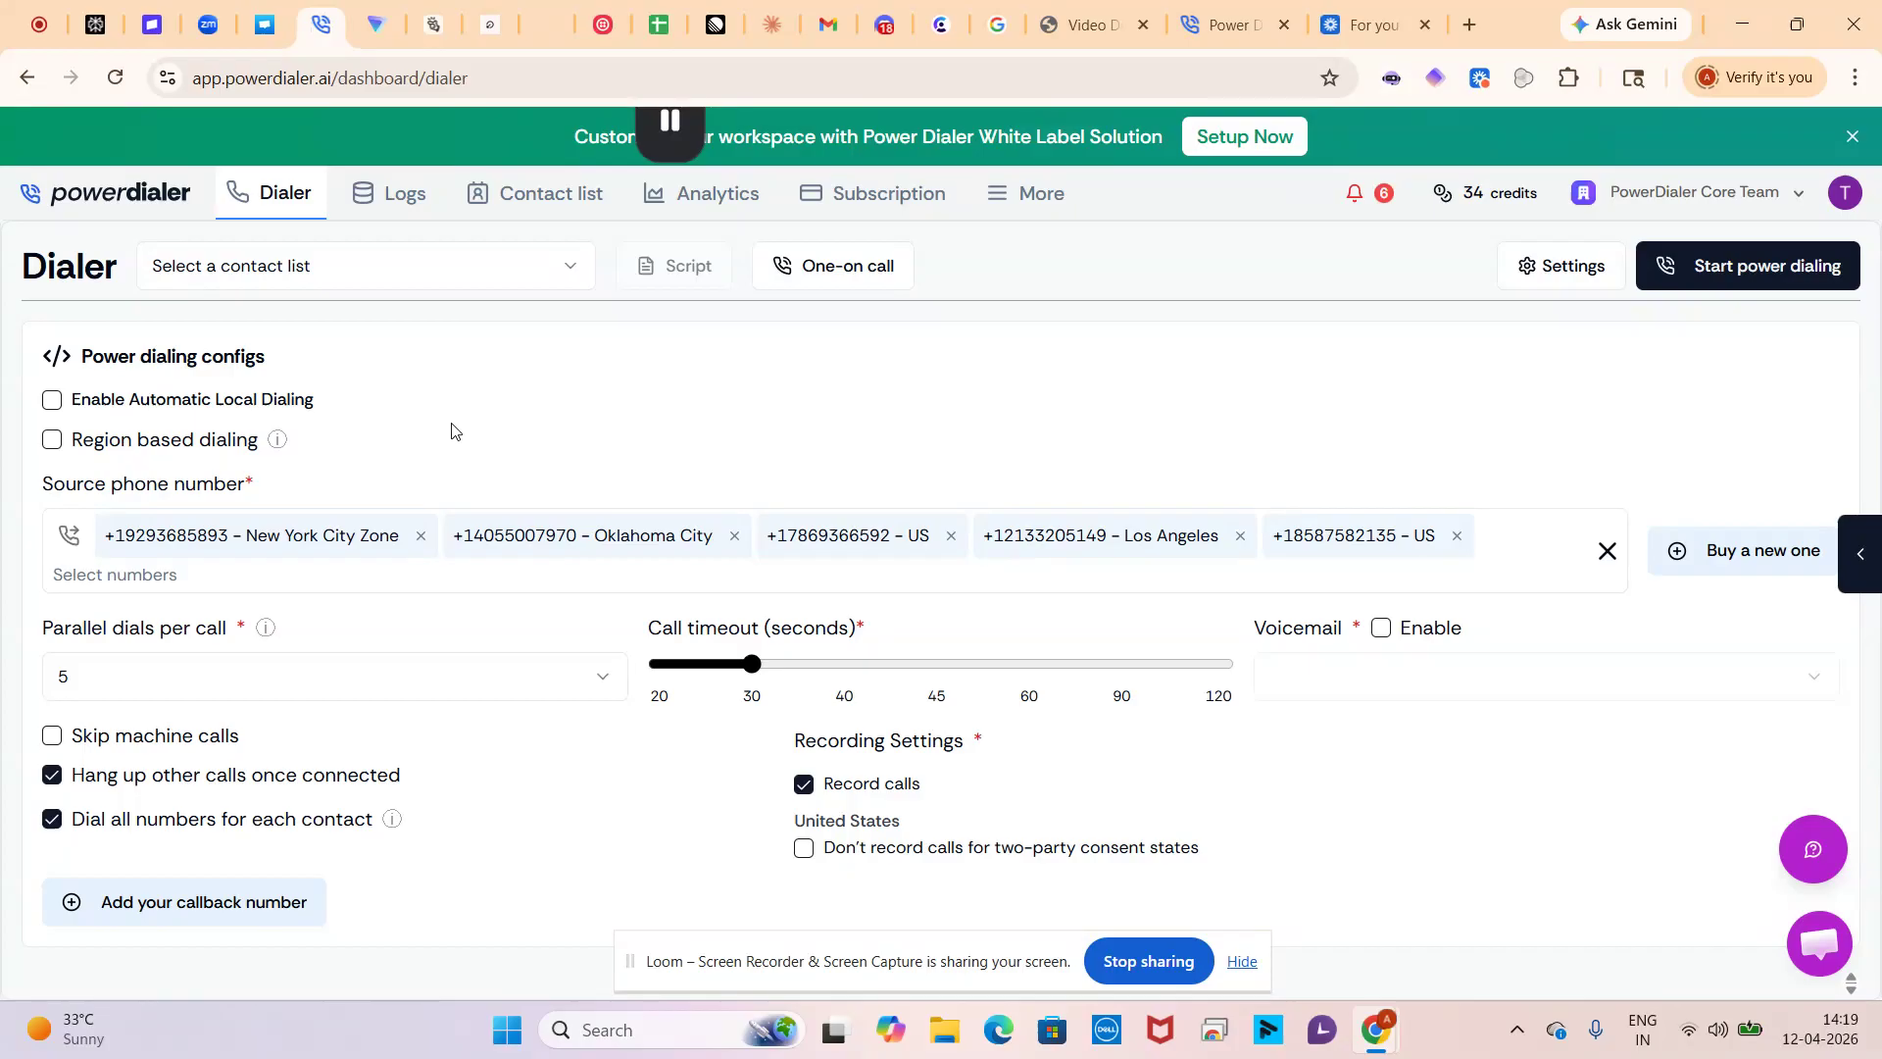
Step: Review the Registrations page for the business profile status and the SHAKEN/STIR, CNAM and Voice Integrity services
left_click(1014, 201)
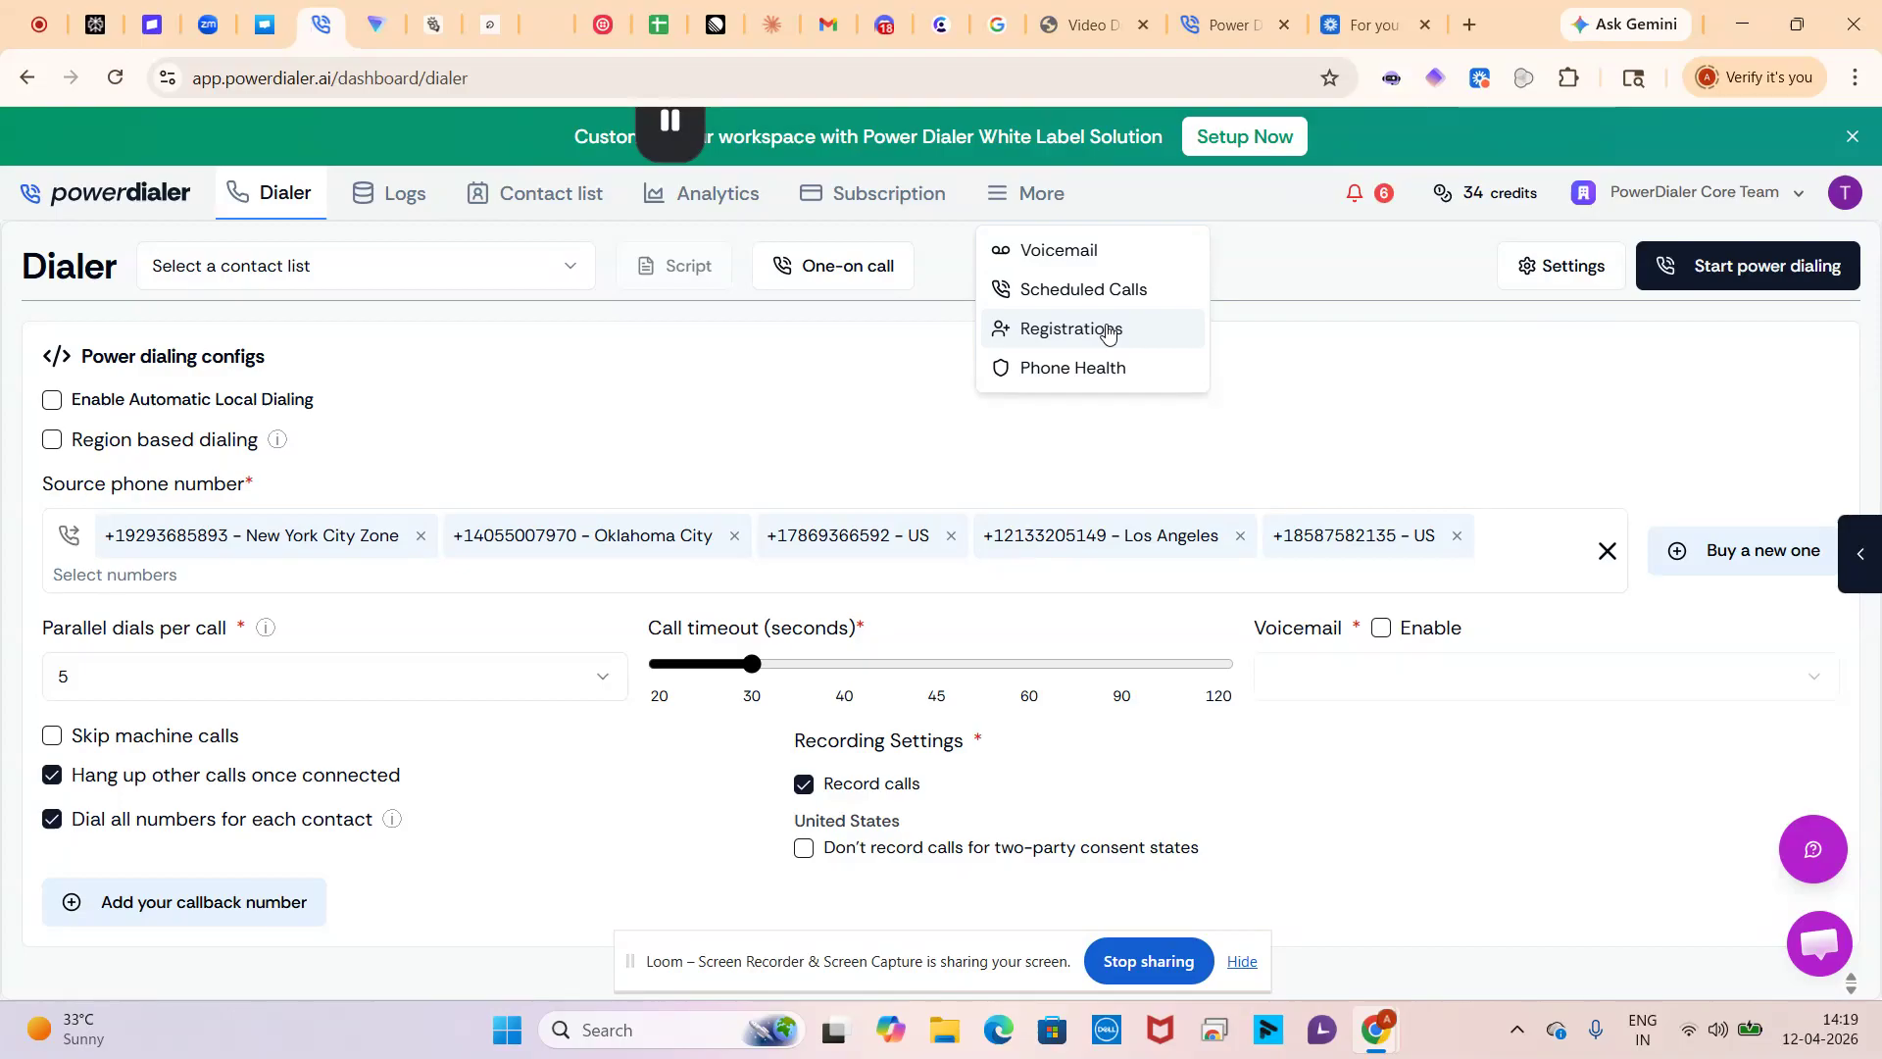
left_click(1107, 331)
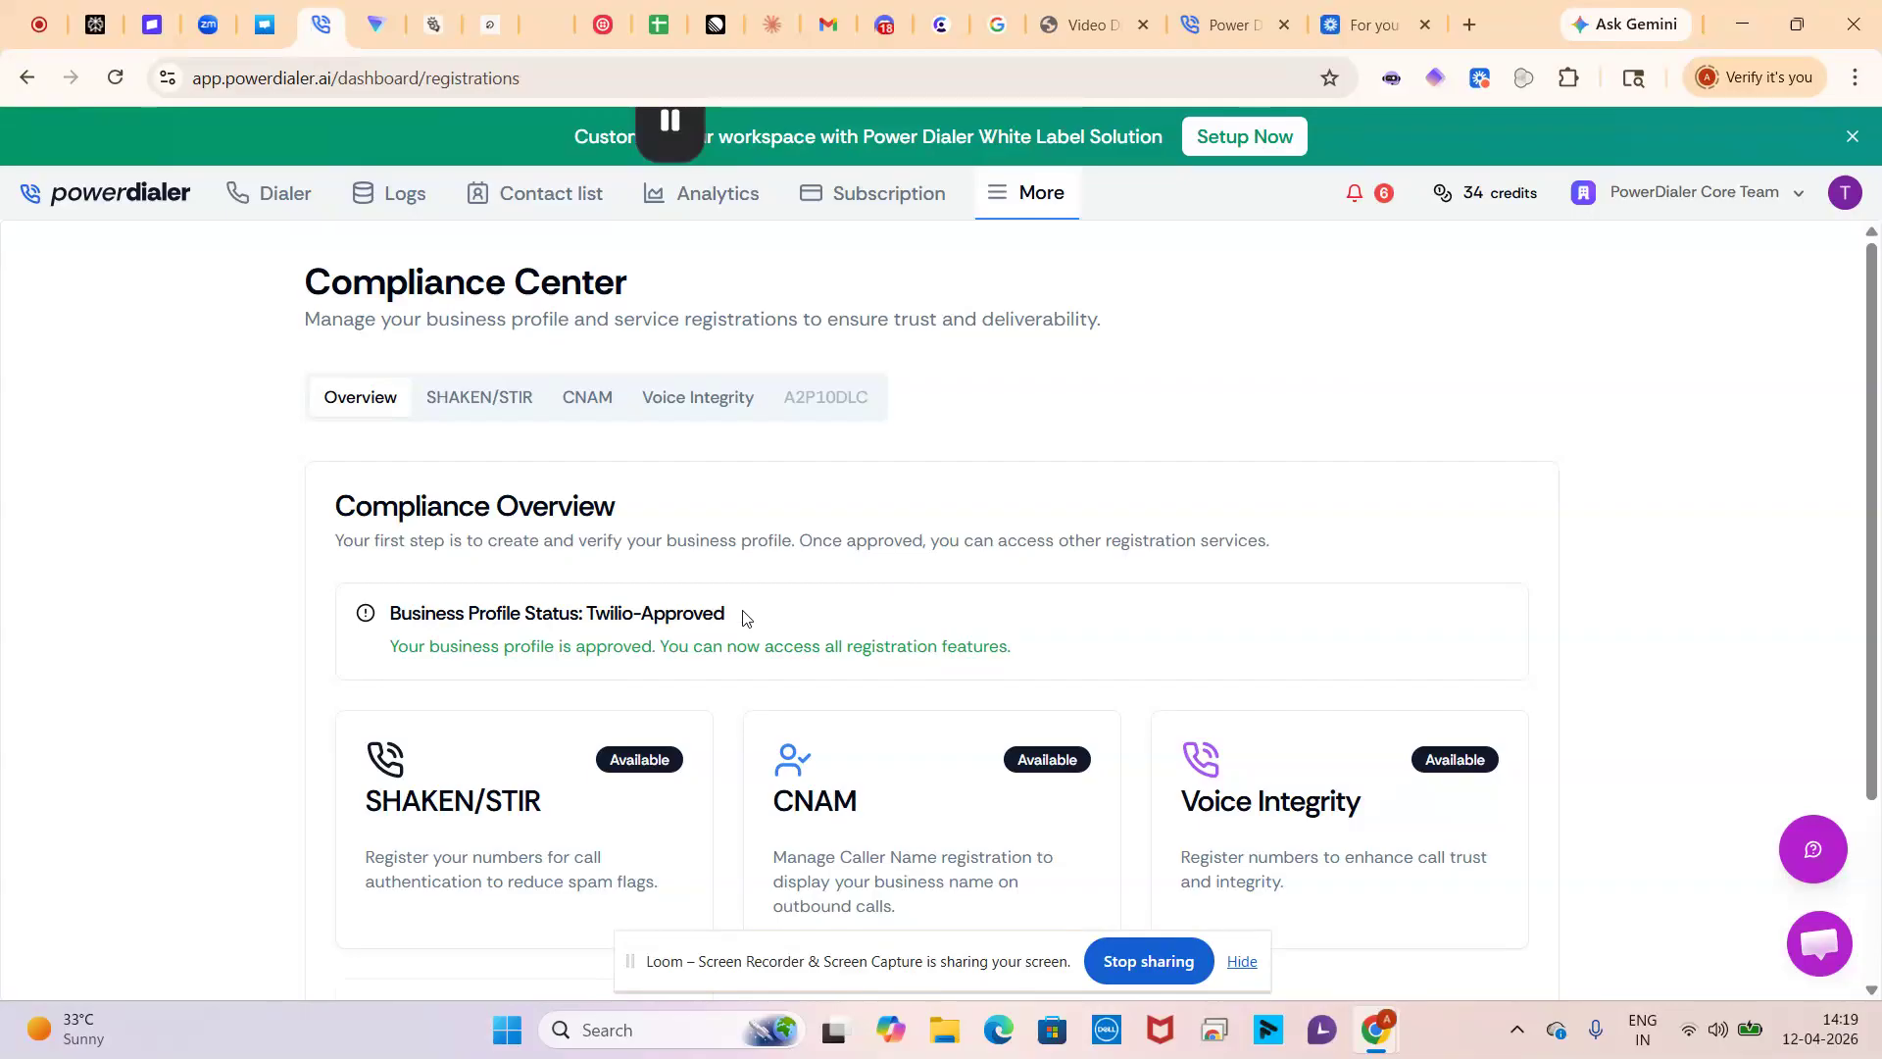
scroll(743, 619, "down", 1)
scroll(743, 619, "down", 1)
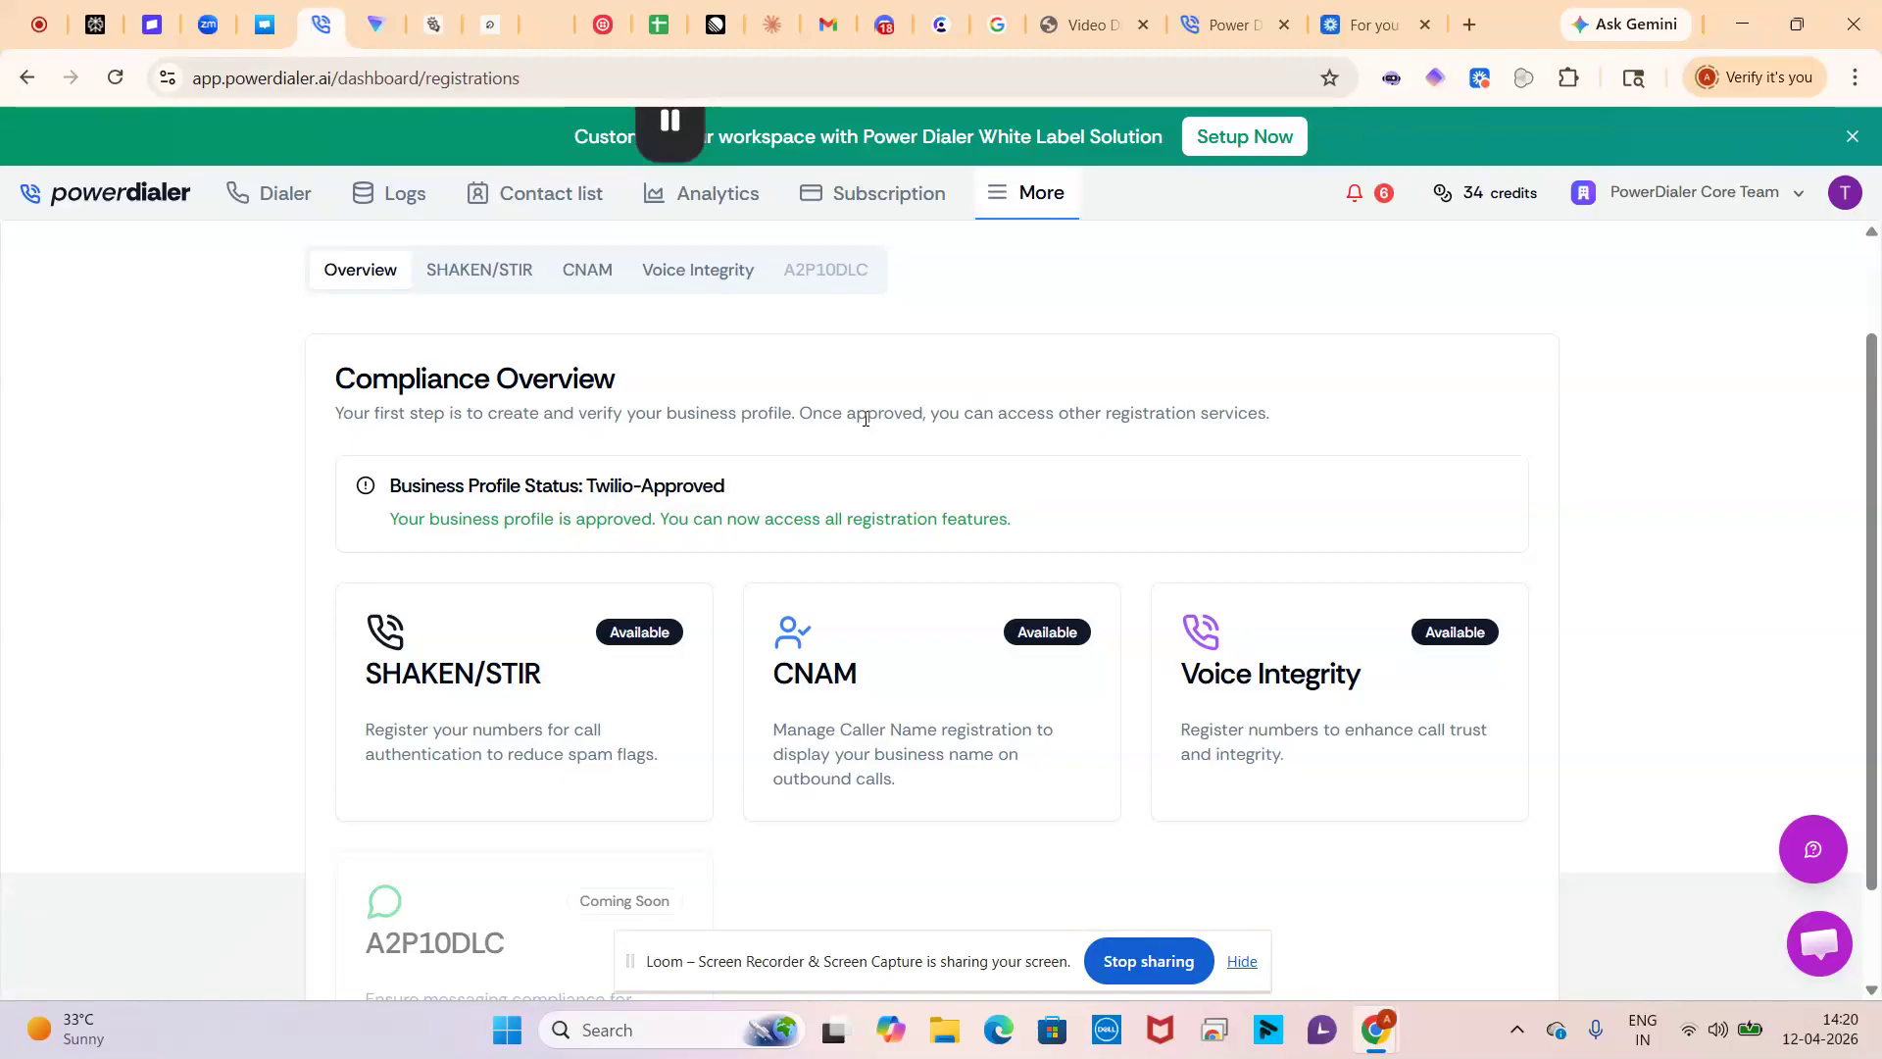
left_click(999, 193)
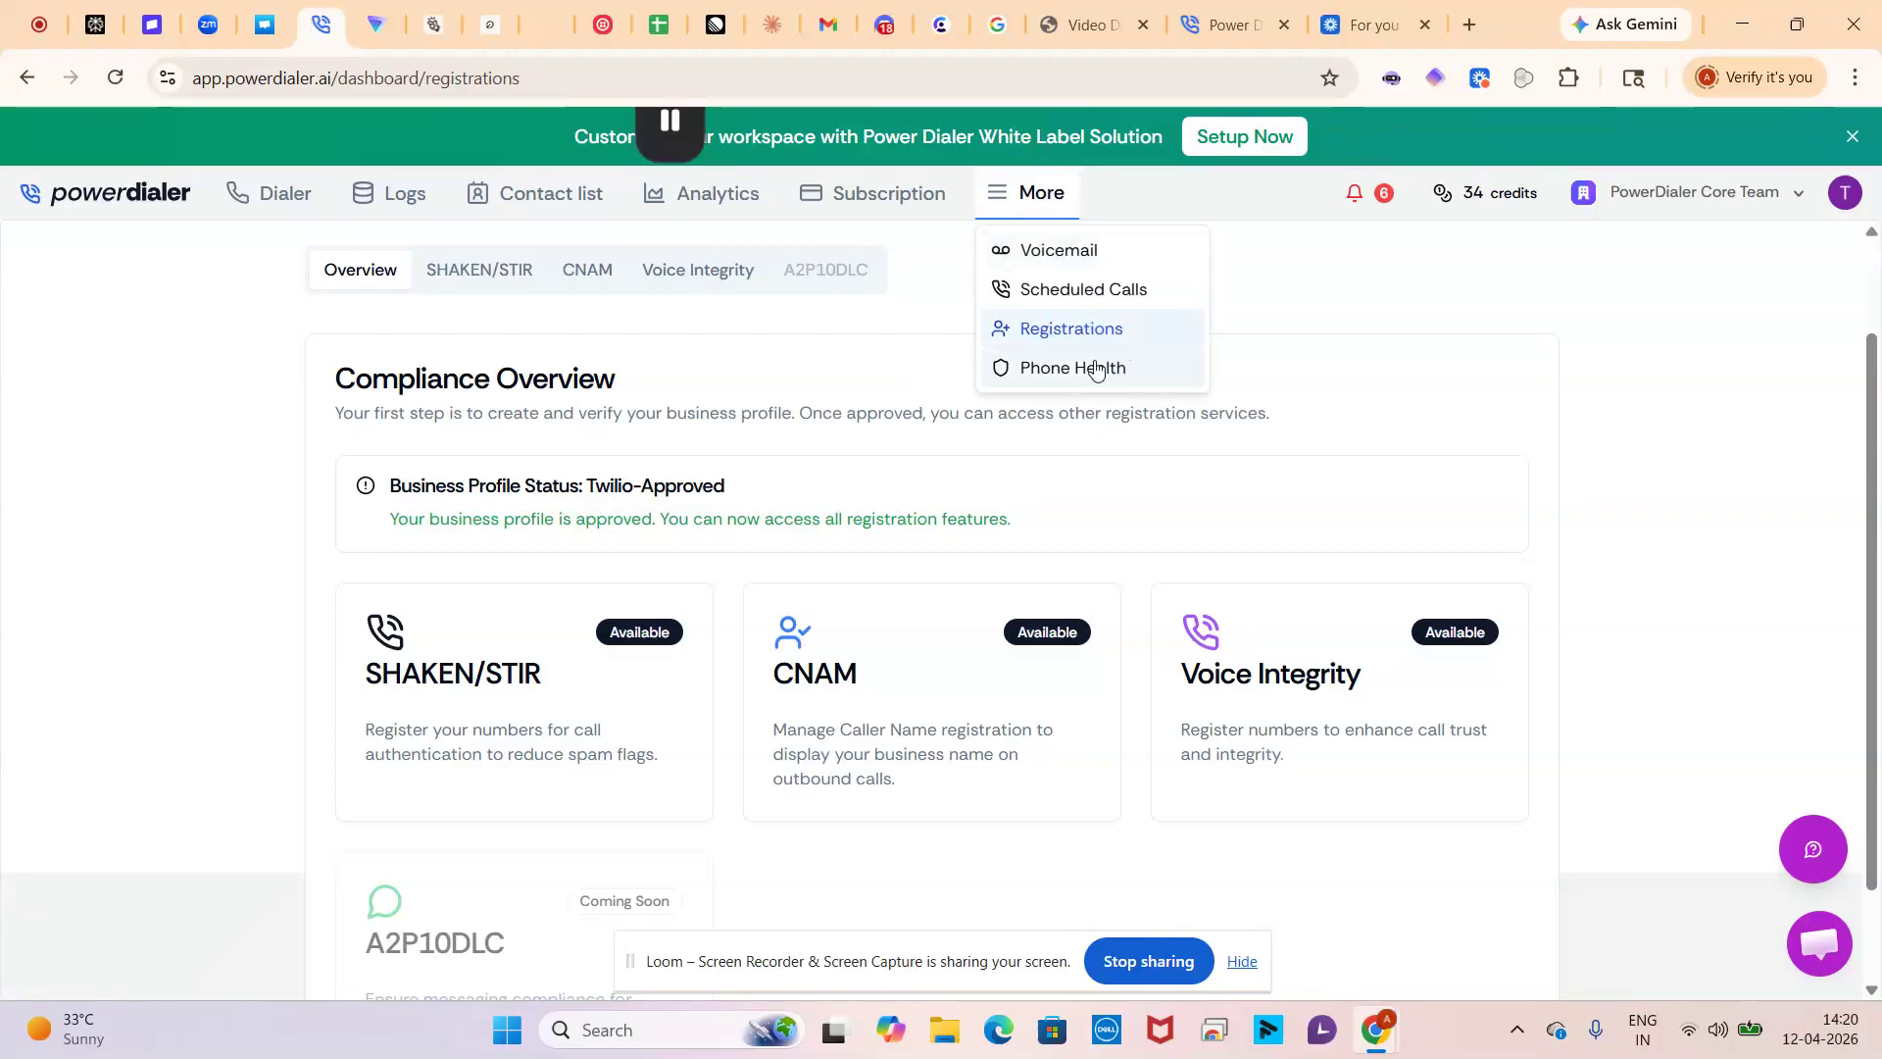
Step: In the dialer's settings, choose 5 parallel dials per call and enable Skip machine calls
left_click(294, 195)
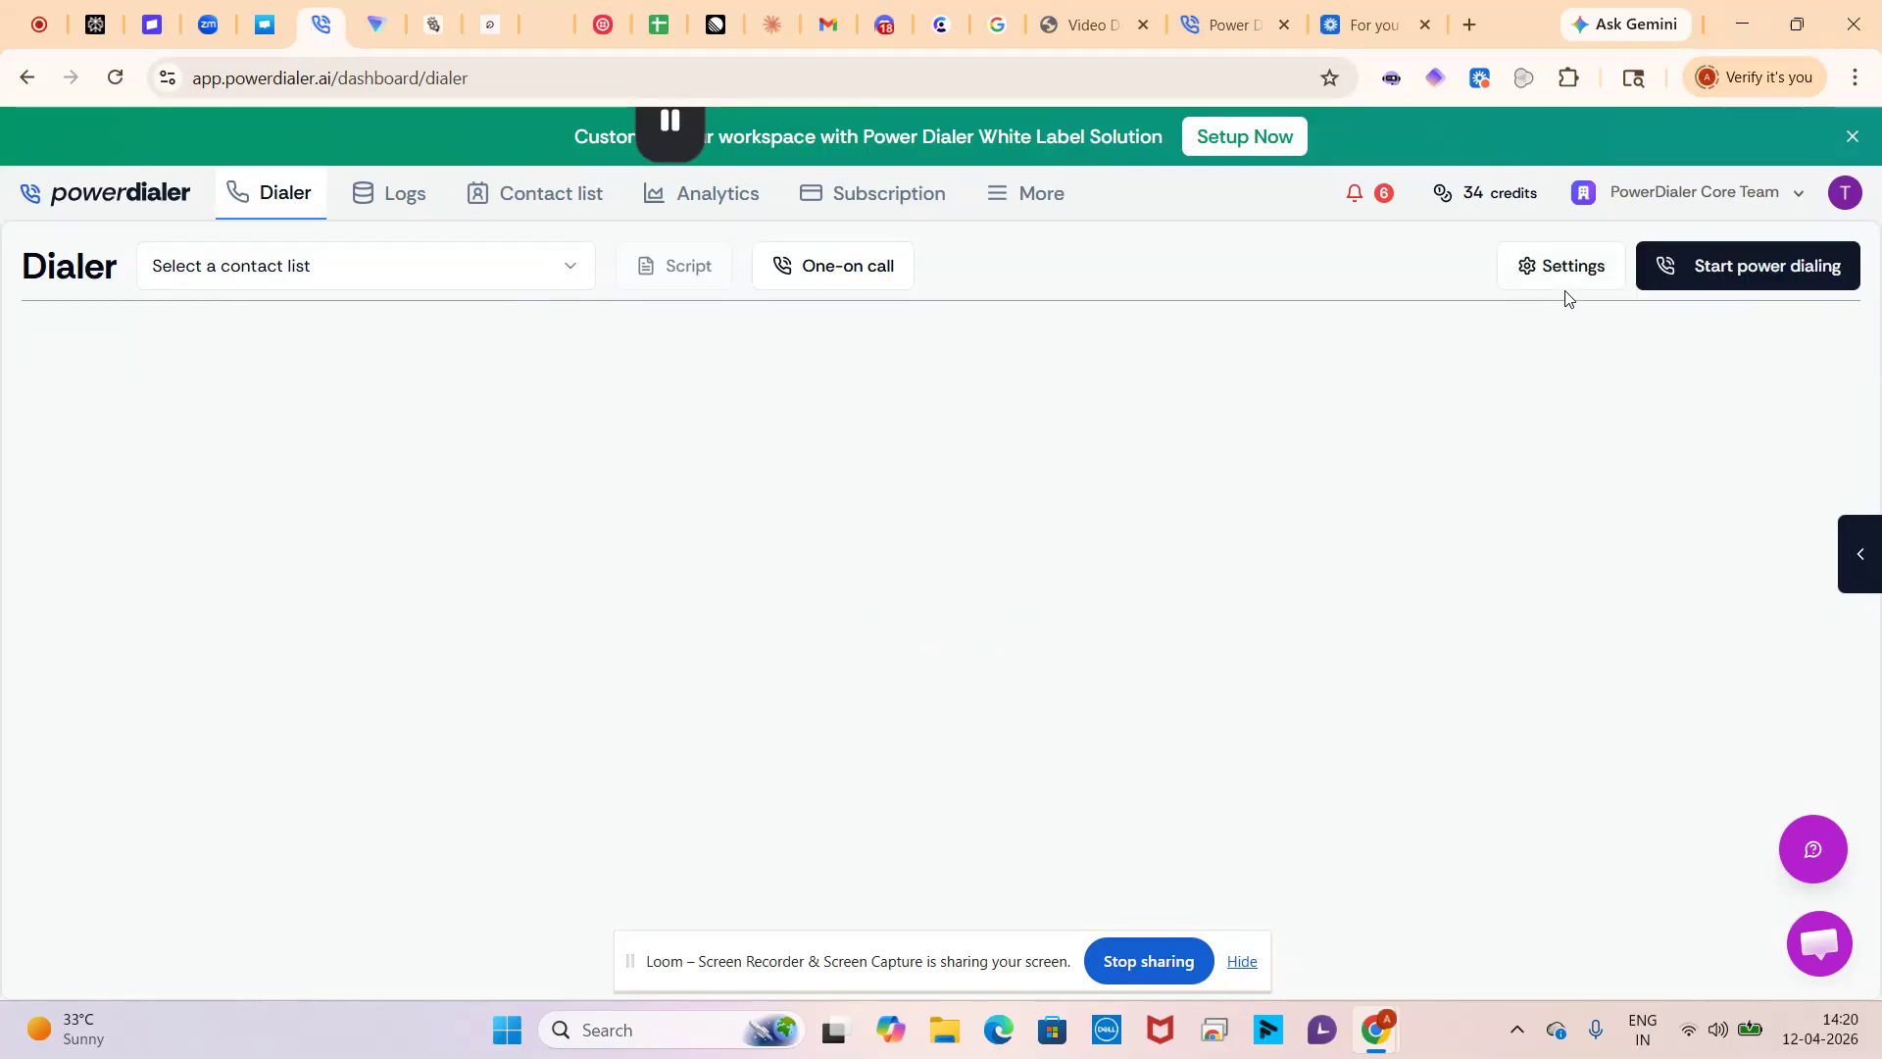
left_click(1535, 266)
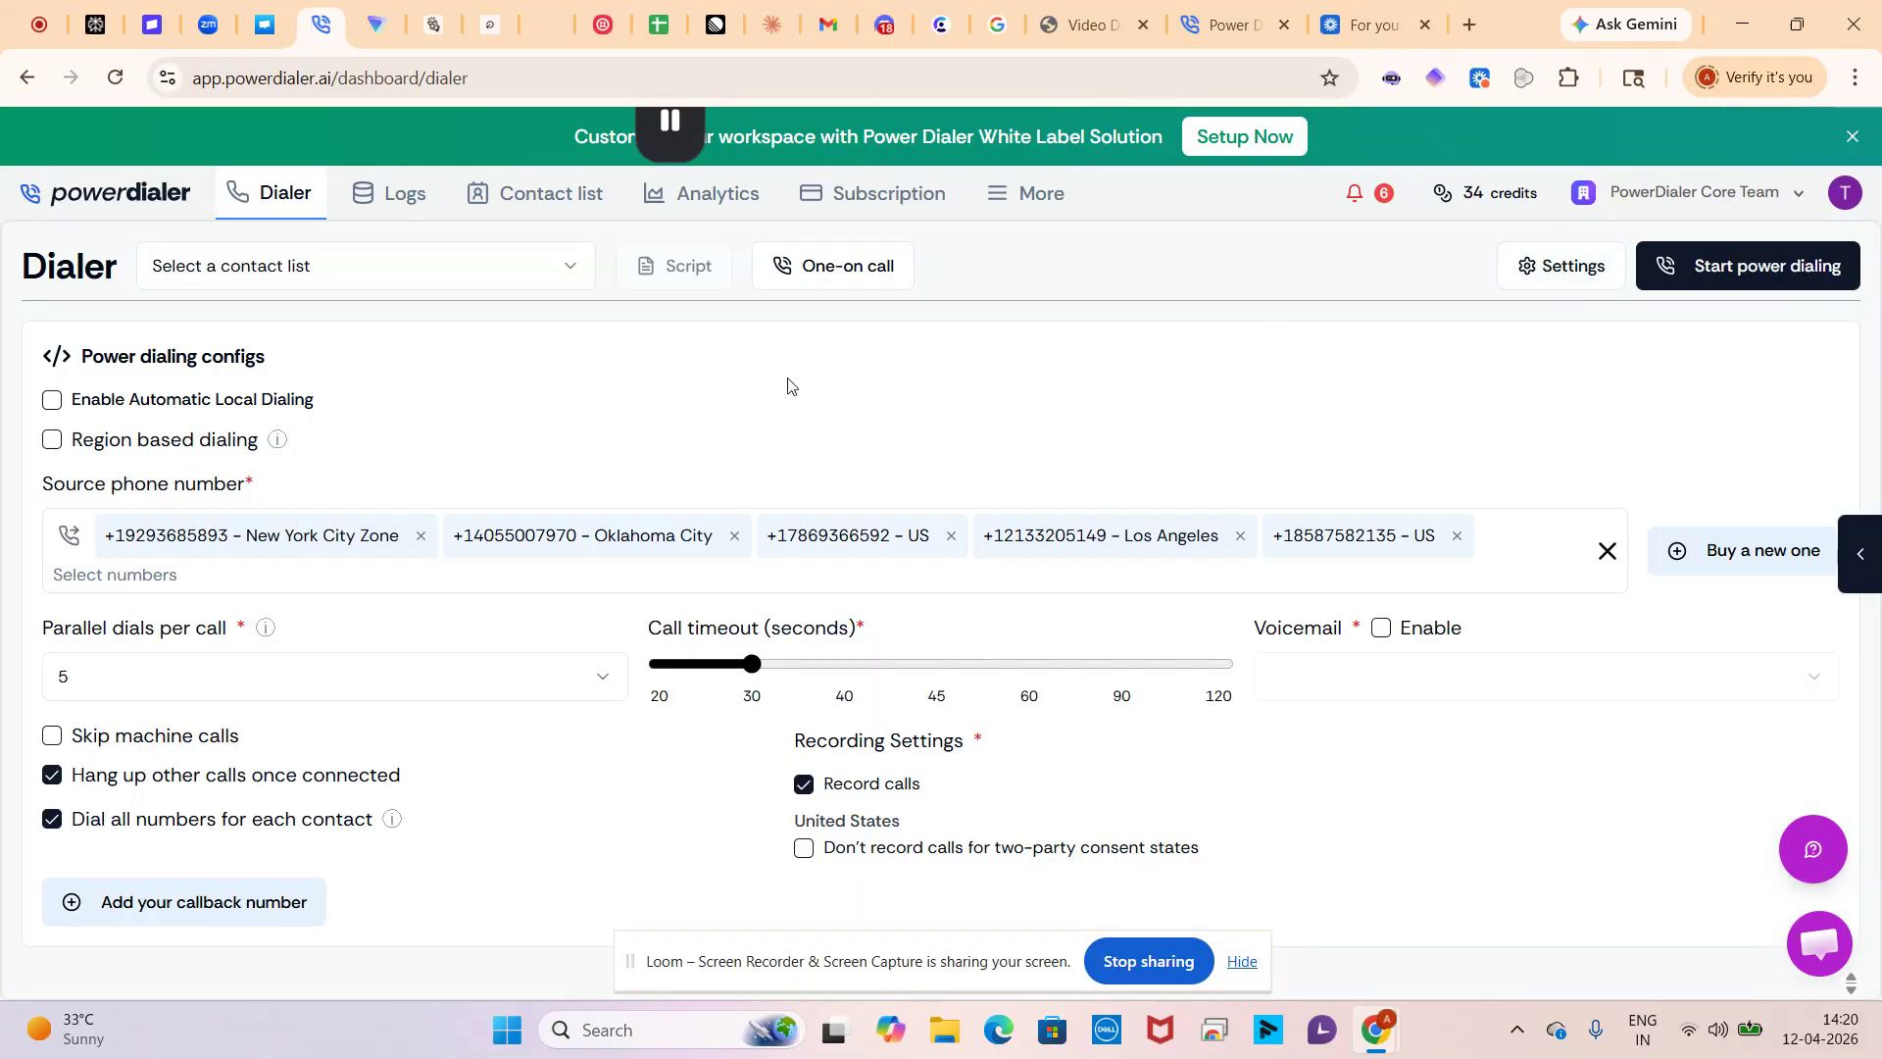
left_click(181, 693)
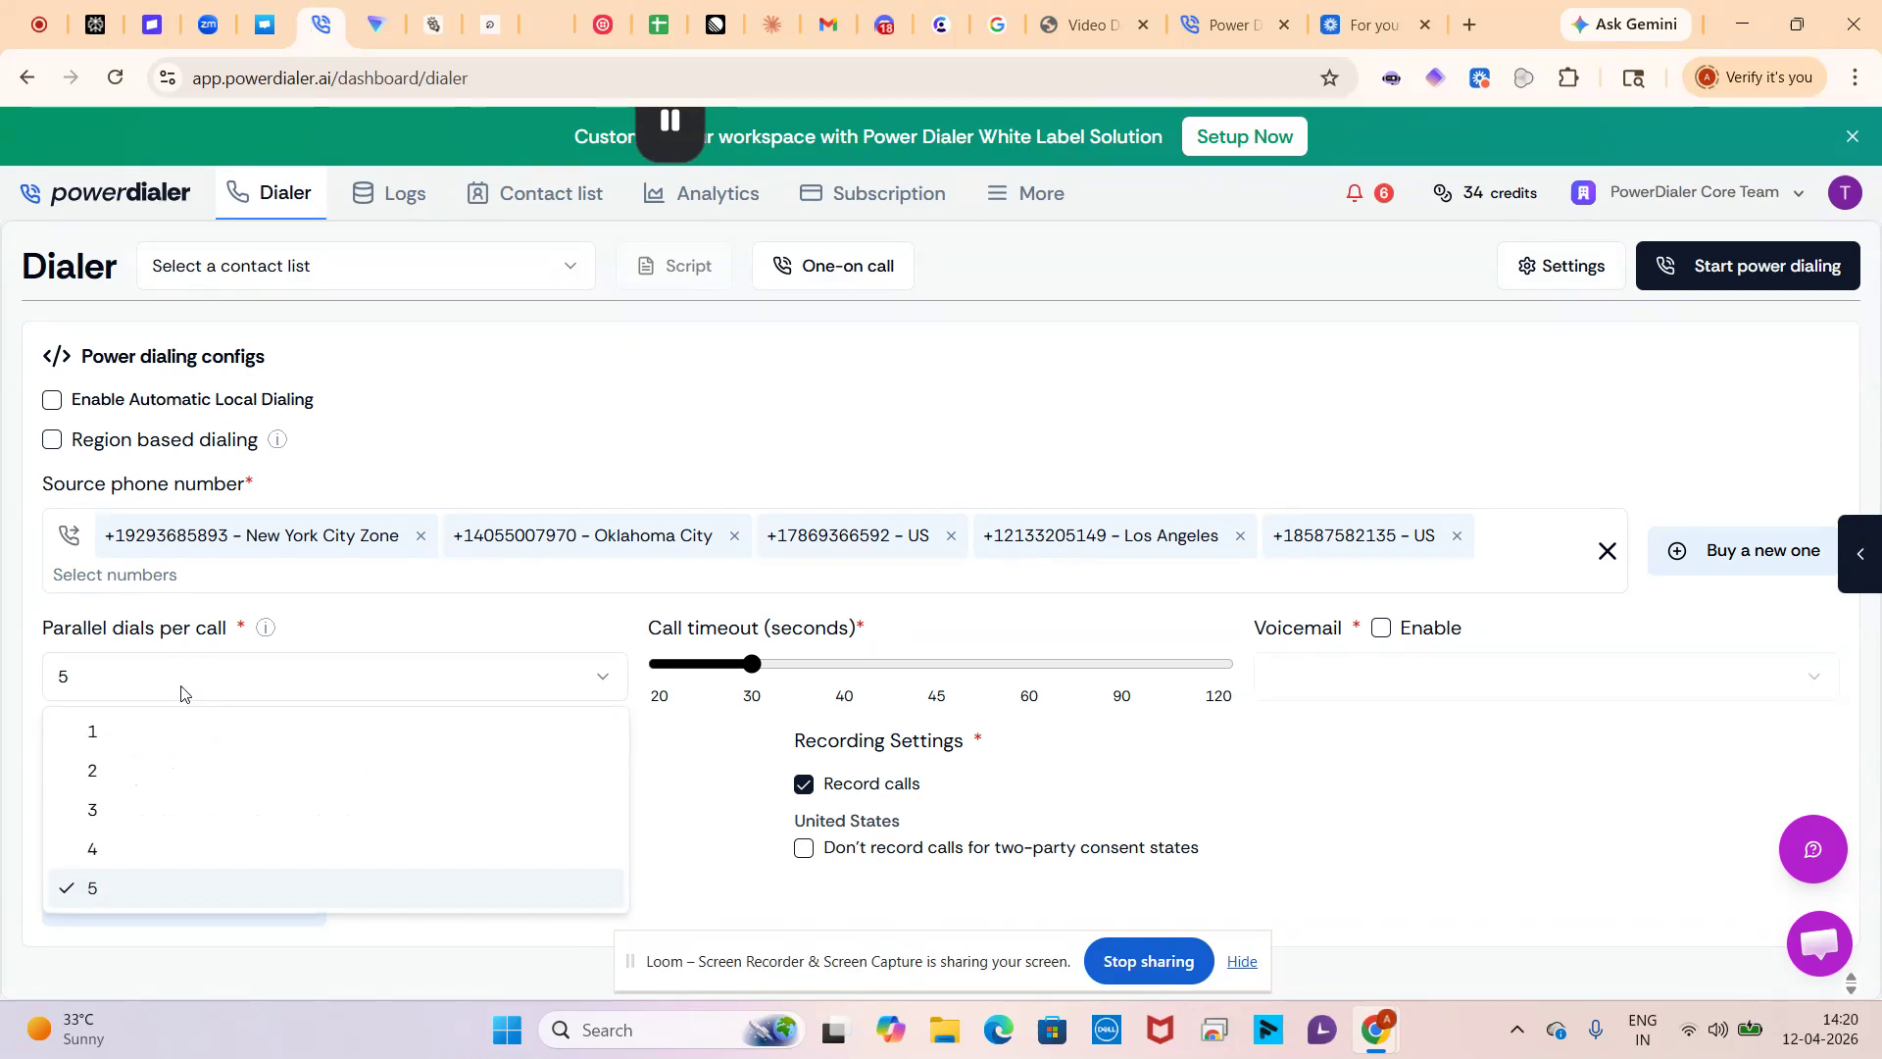
left_click(265, 895)
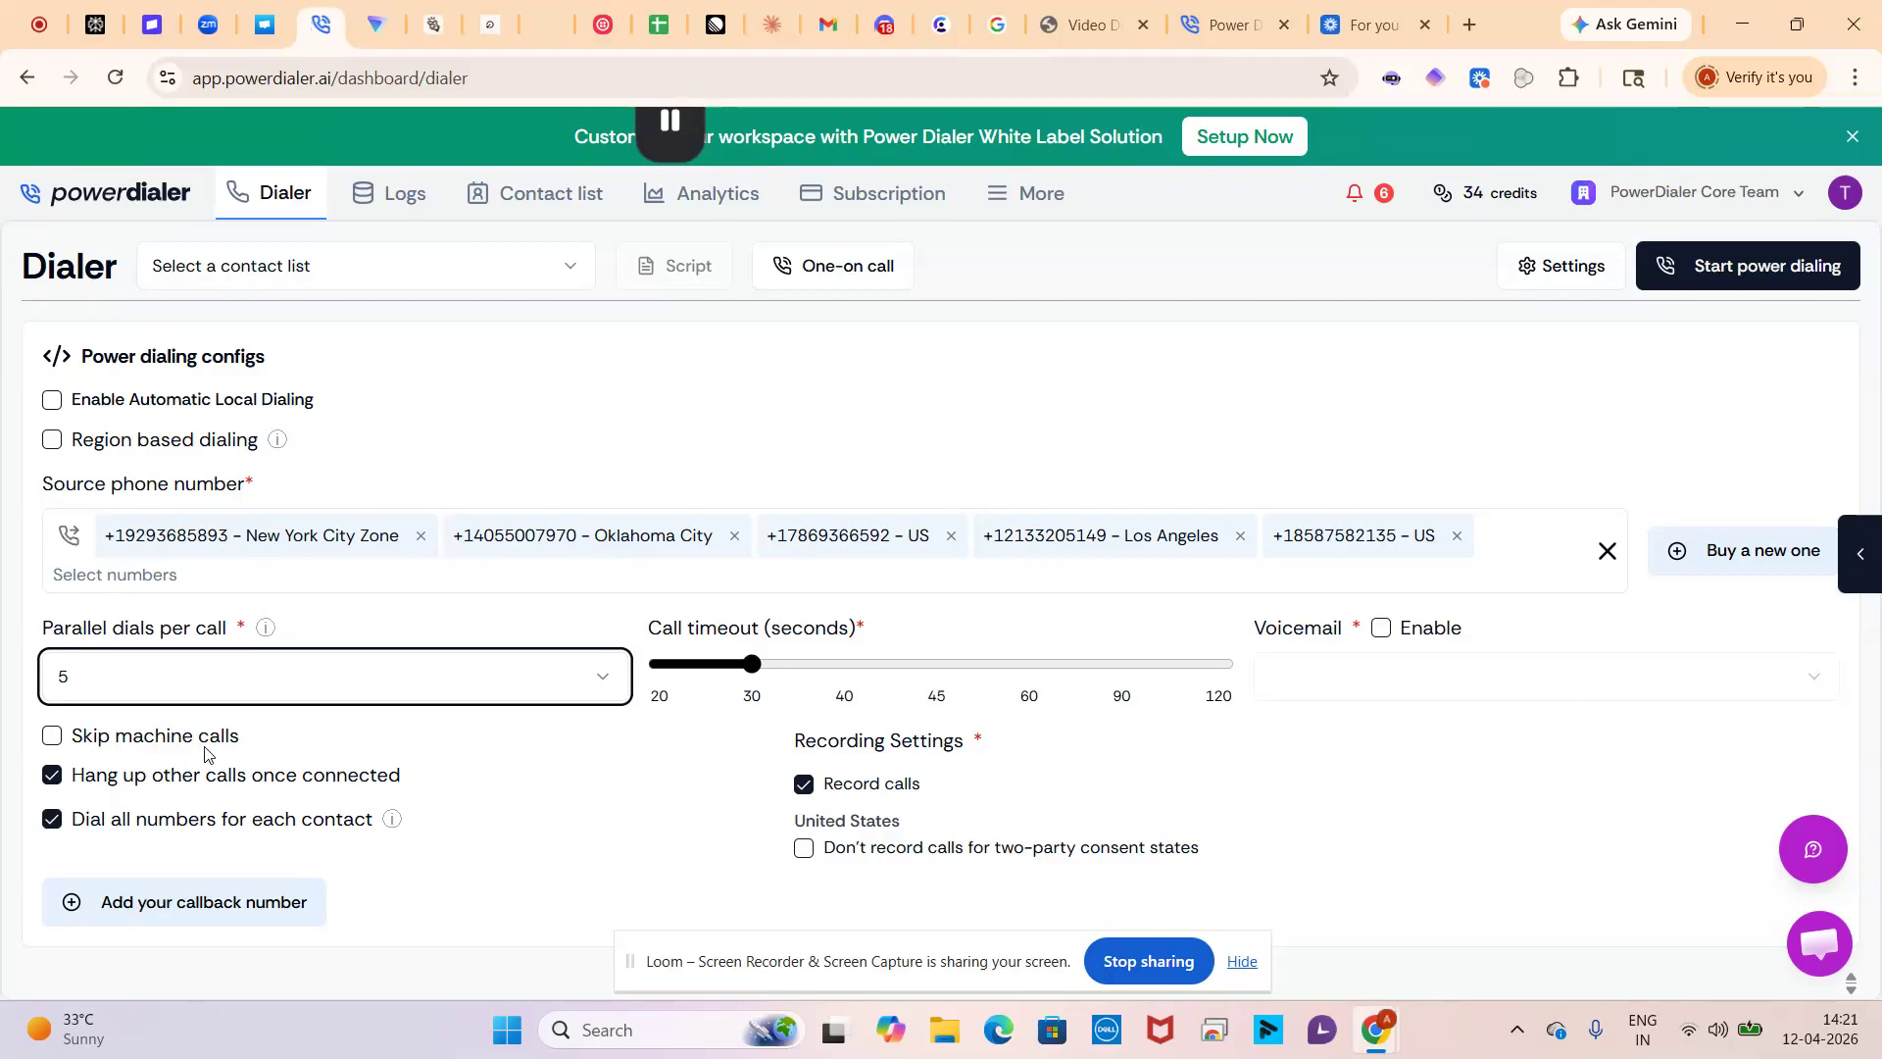
left_click(59, 753)
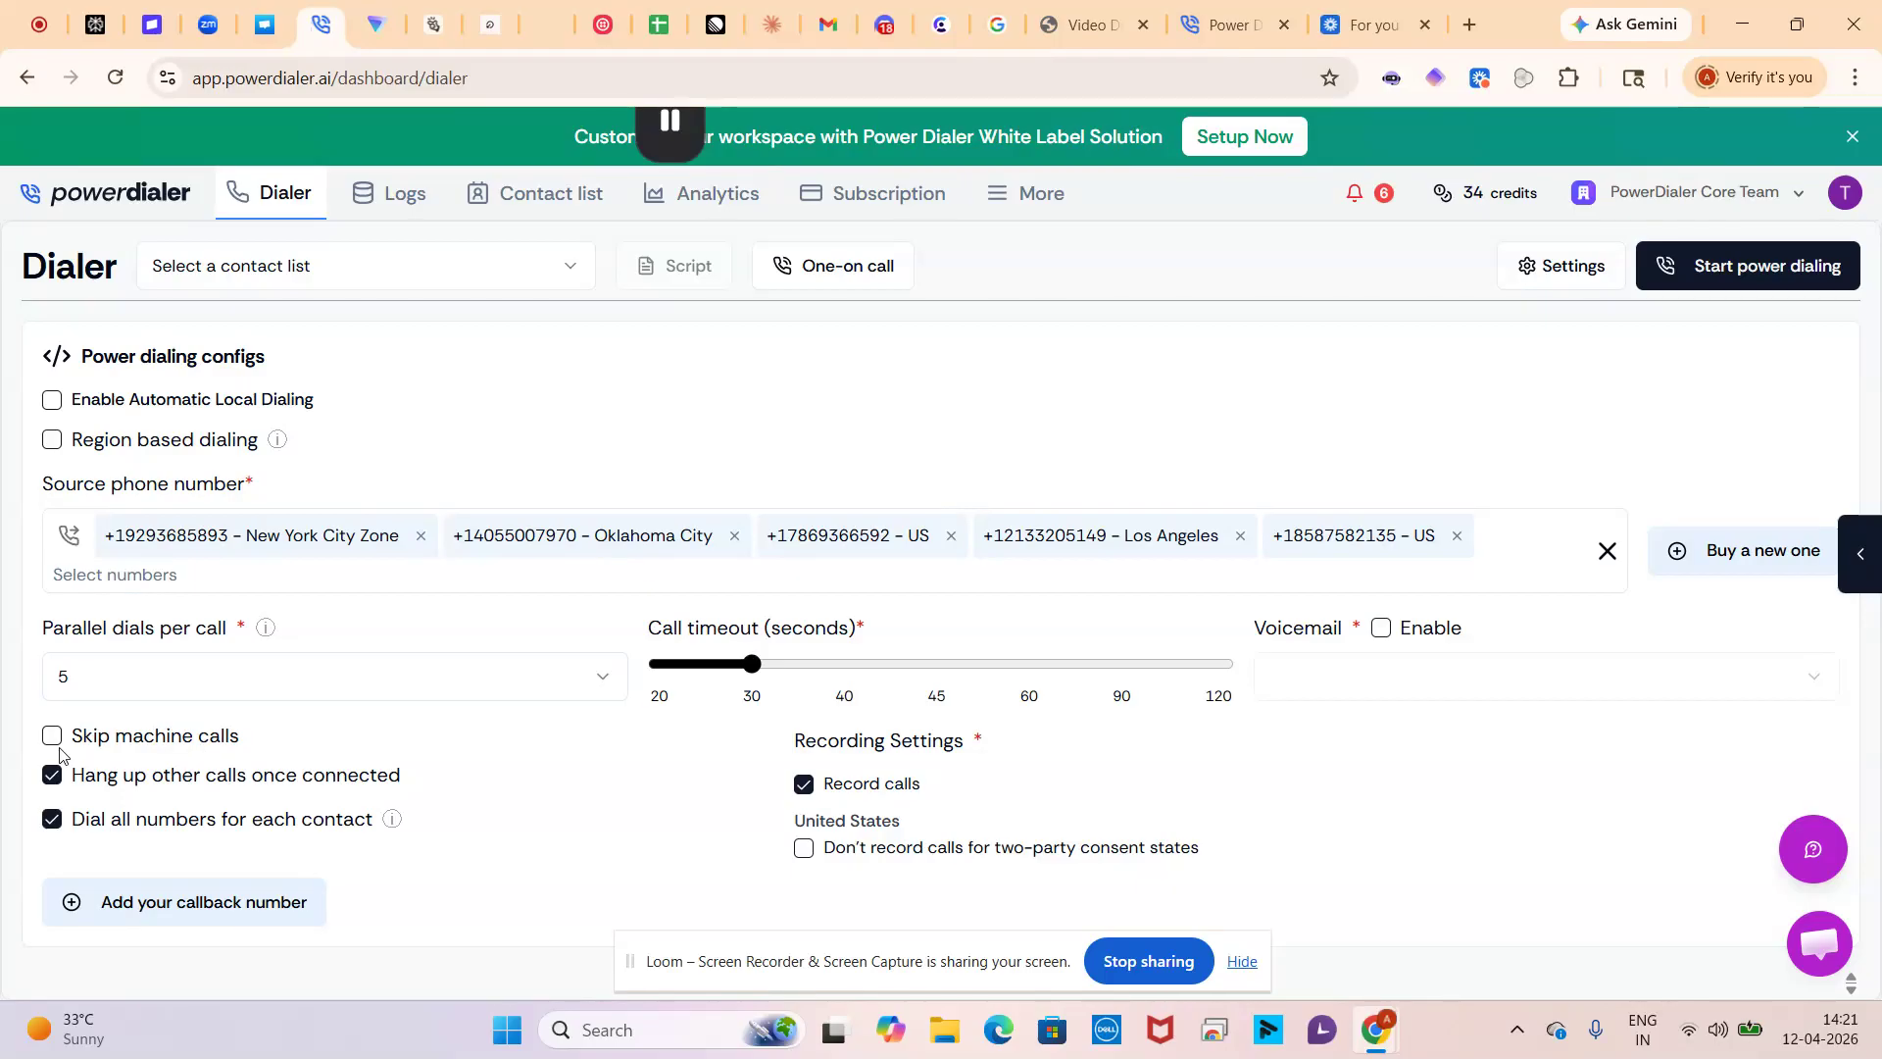
left_click(52, 737)
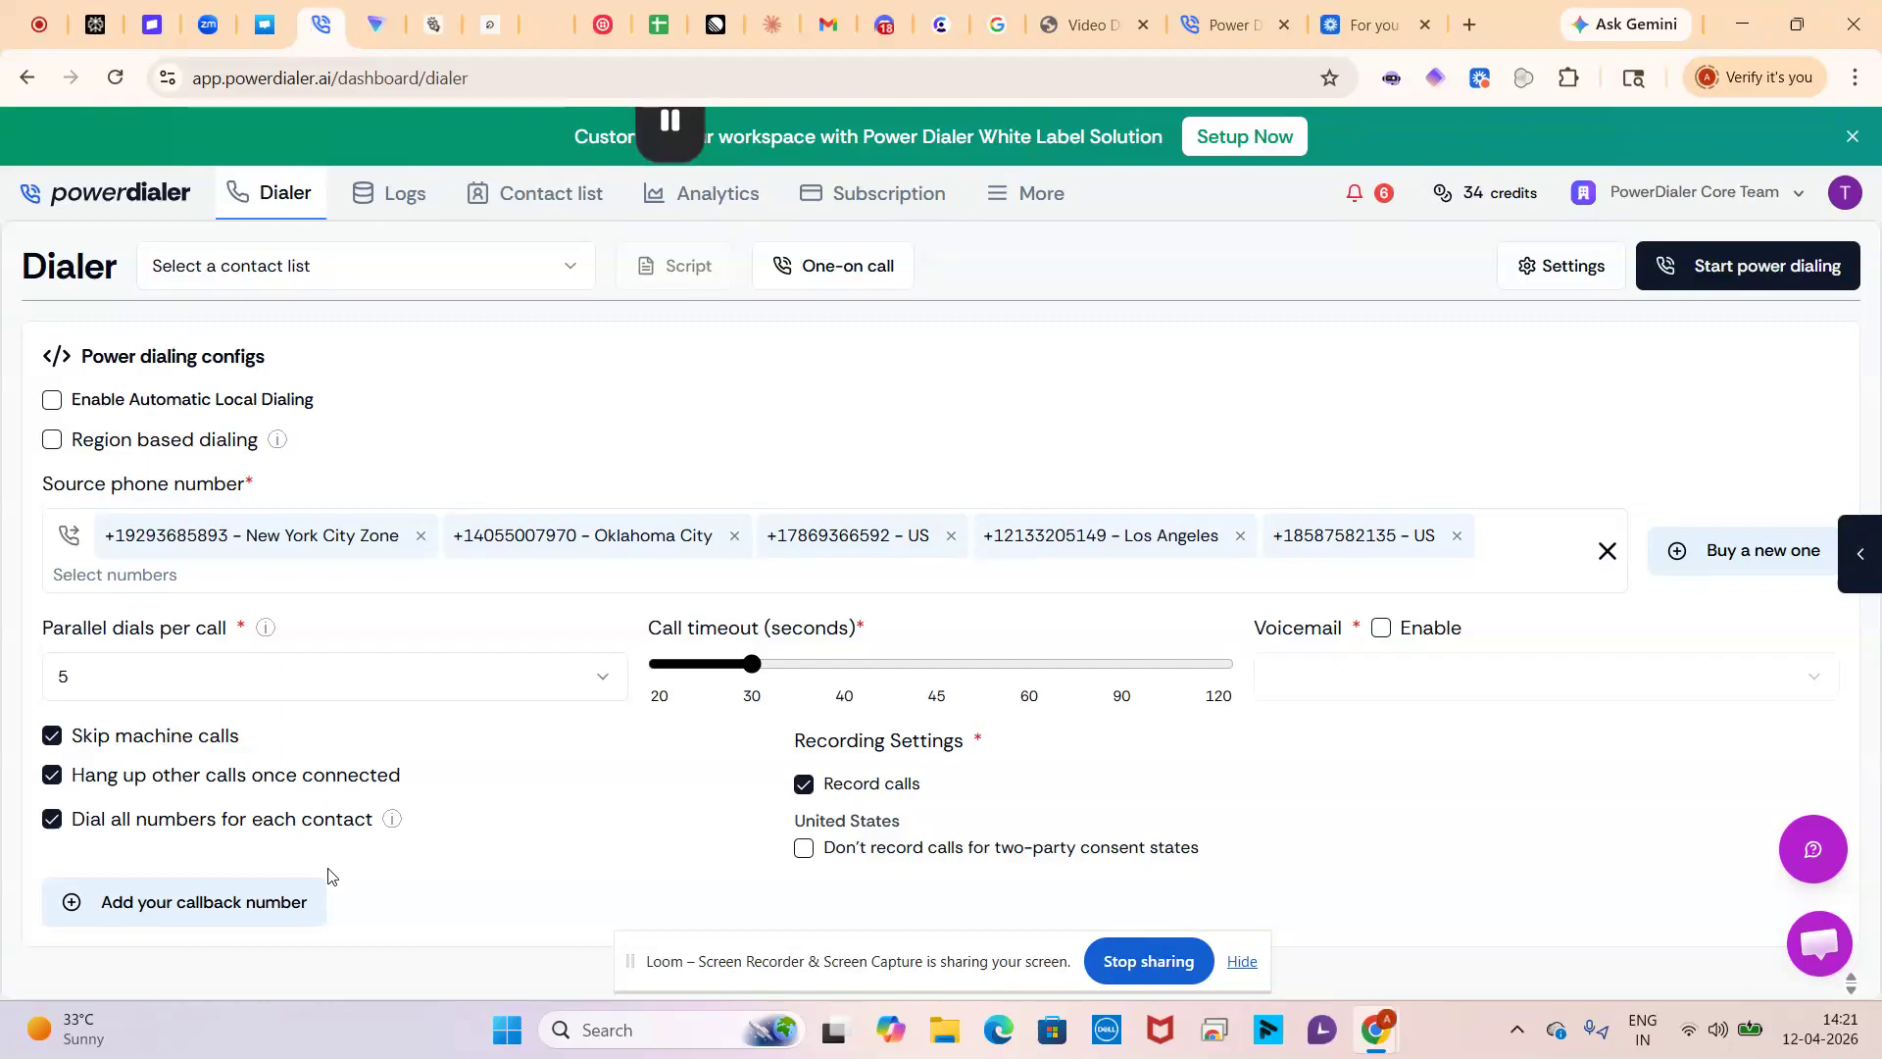
Step: View the form for adding a backup callback number and cancel it without adding one
left_click(286, 899)
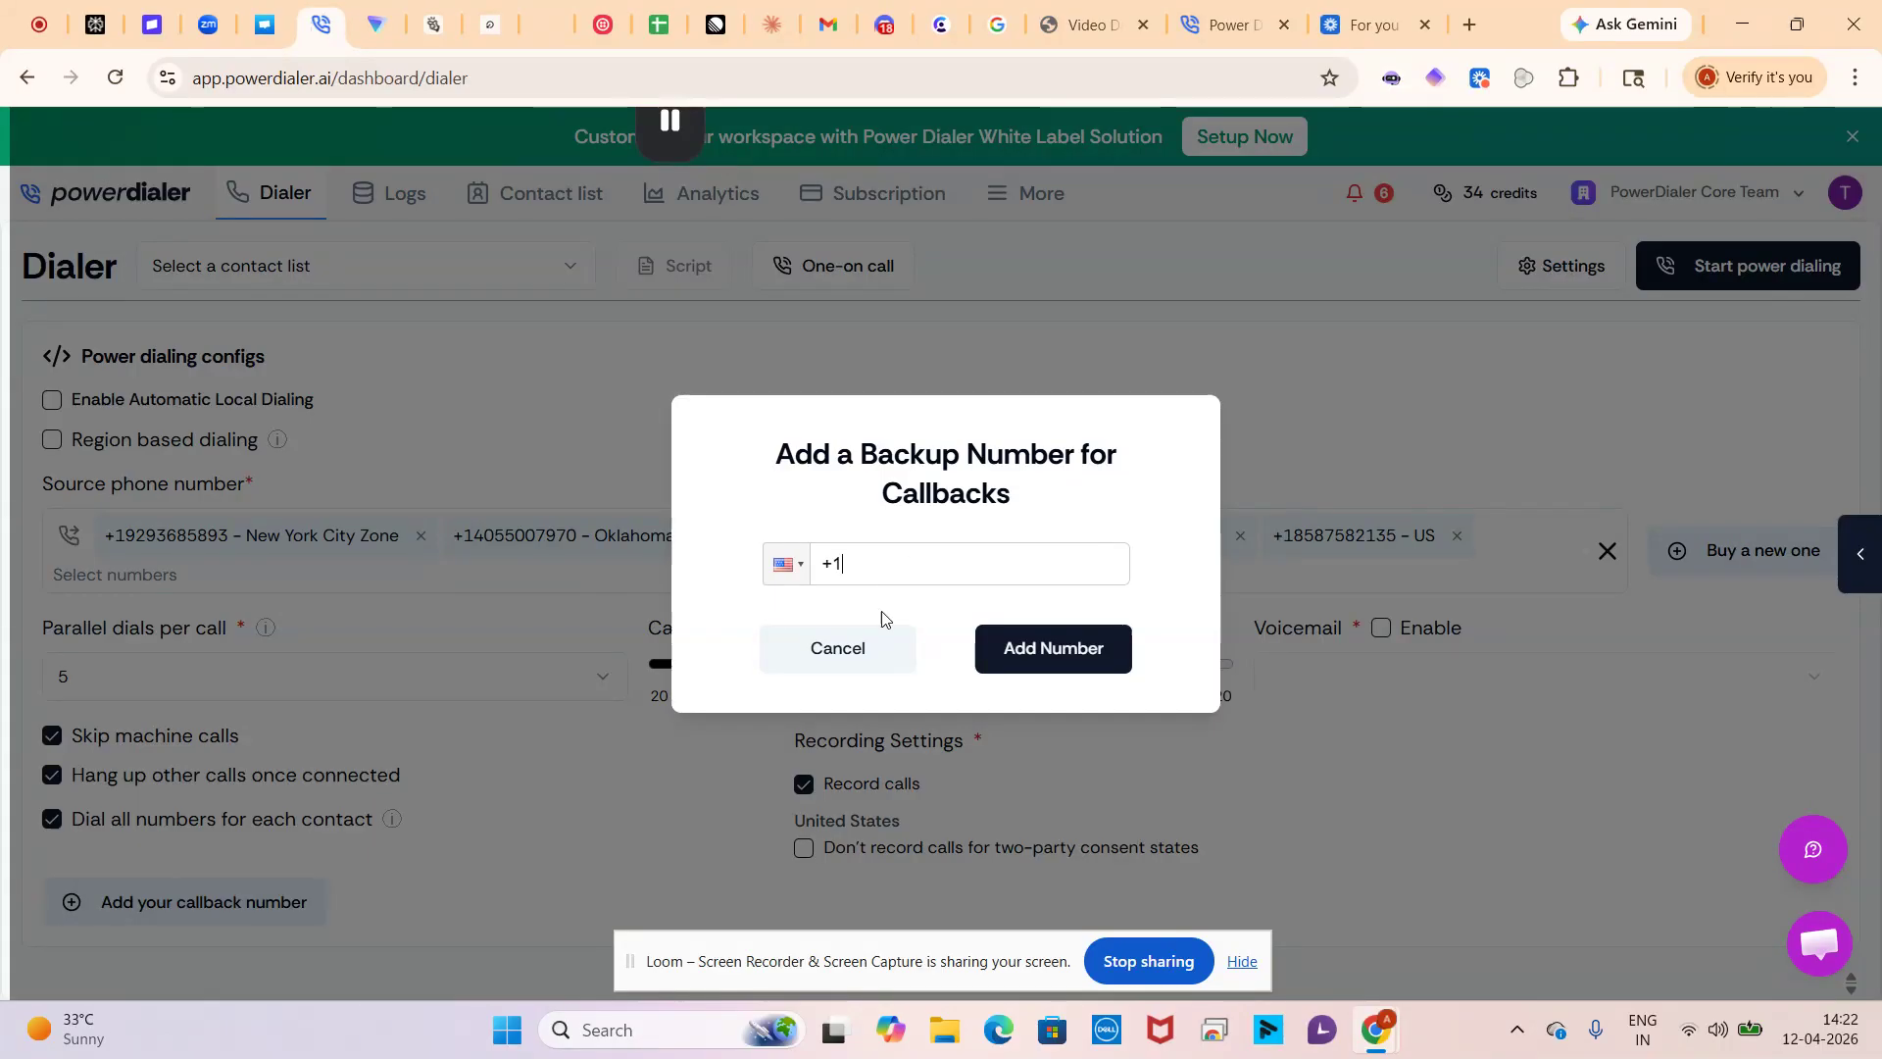
left_click(830, 672)
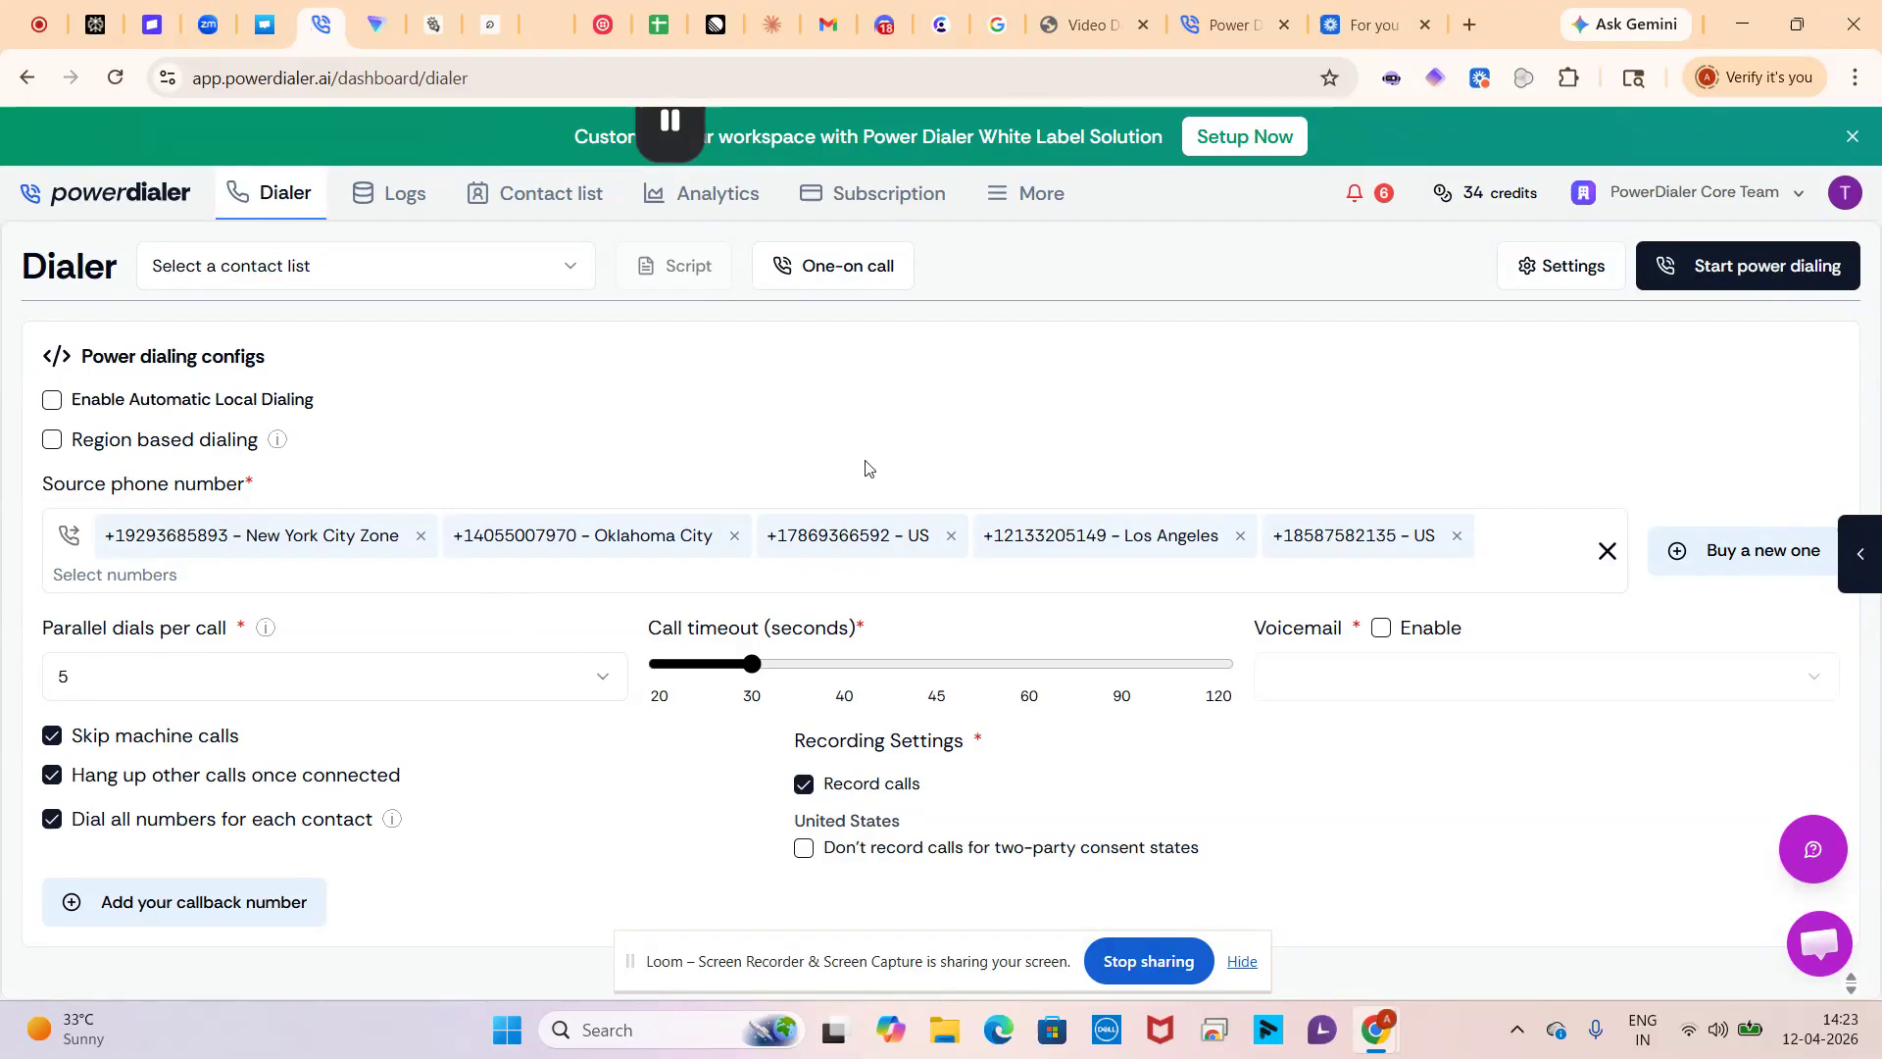
Step: Select the contact list GoHighLevel-Tags-demo-no-show-not-picked-up-product-not-a-fit-2026-03-04 for dialing
left_click(538, 267)
scroll(607, 502, "down", 3)
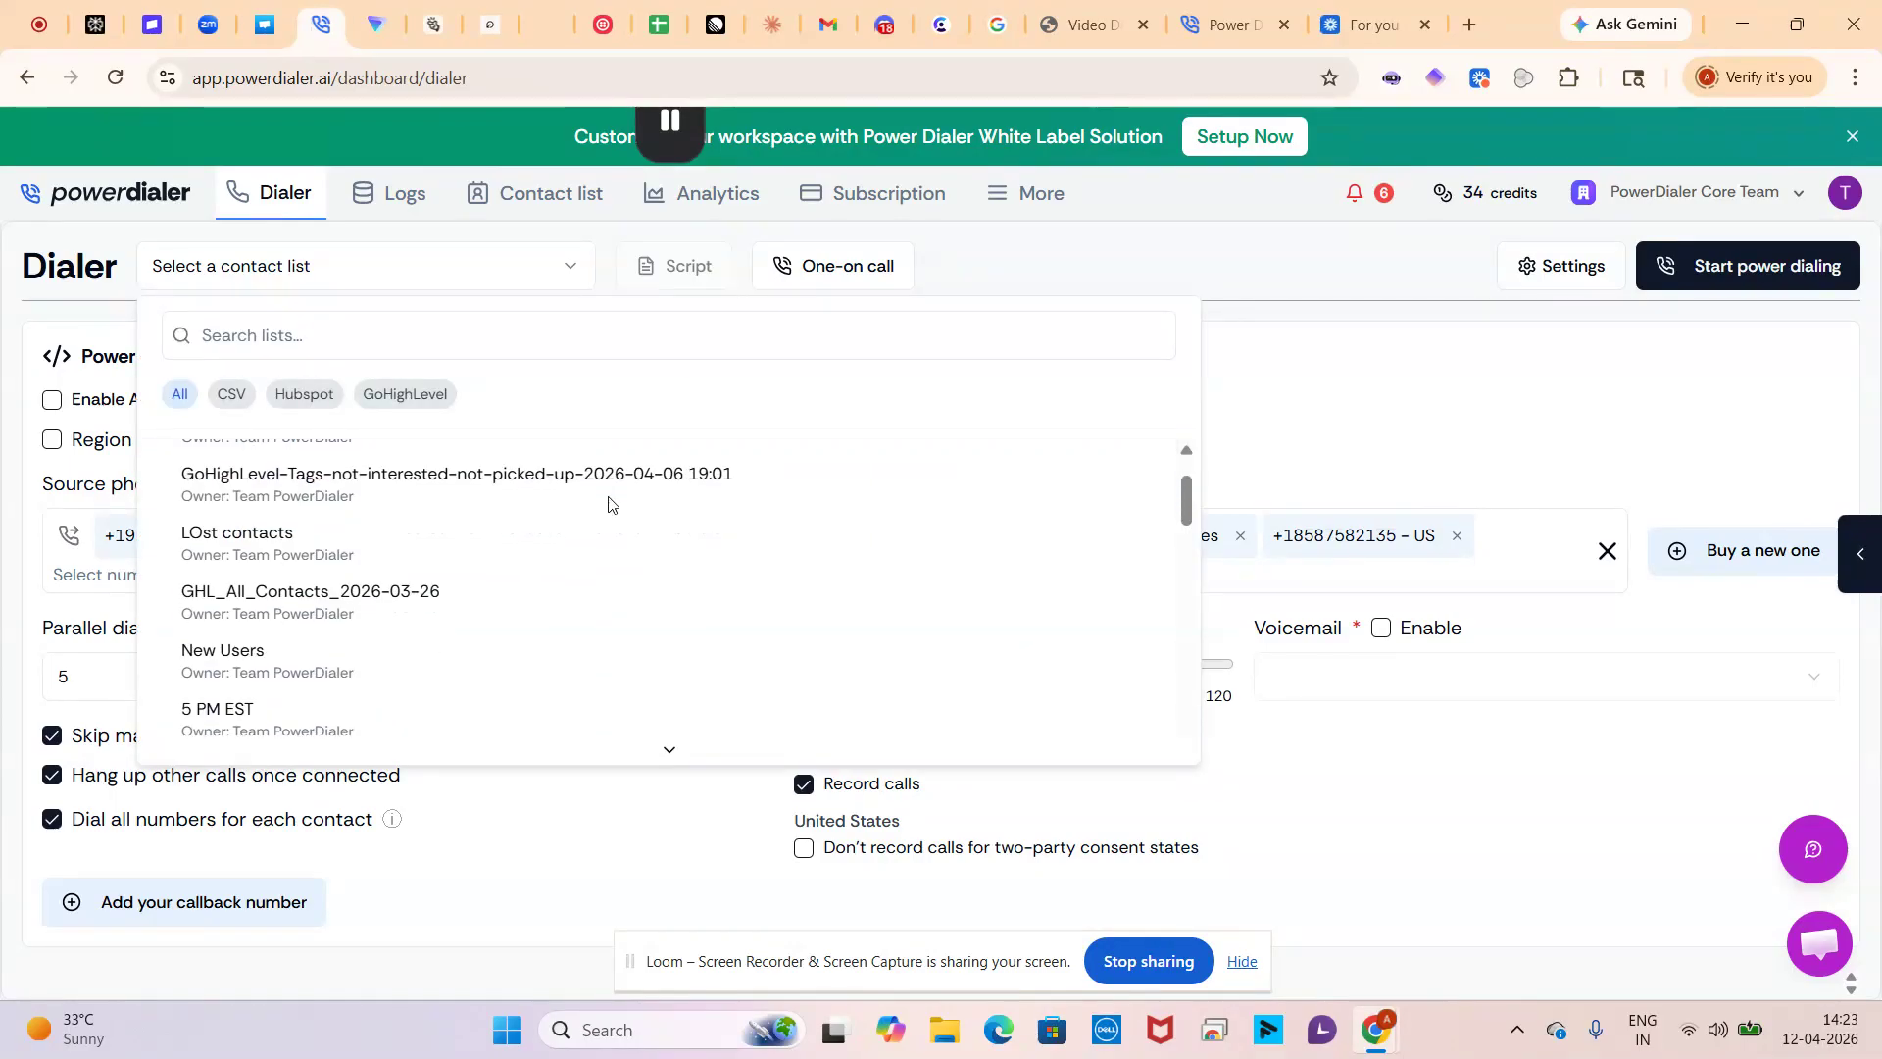
scroll(607, 504, "up", 3)
scroll(608, 504, "down", 4)
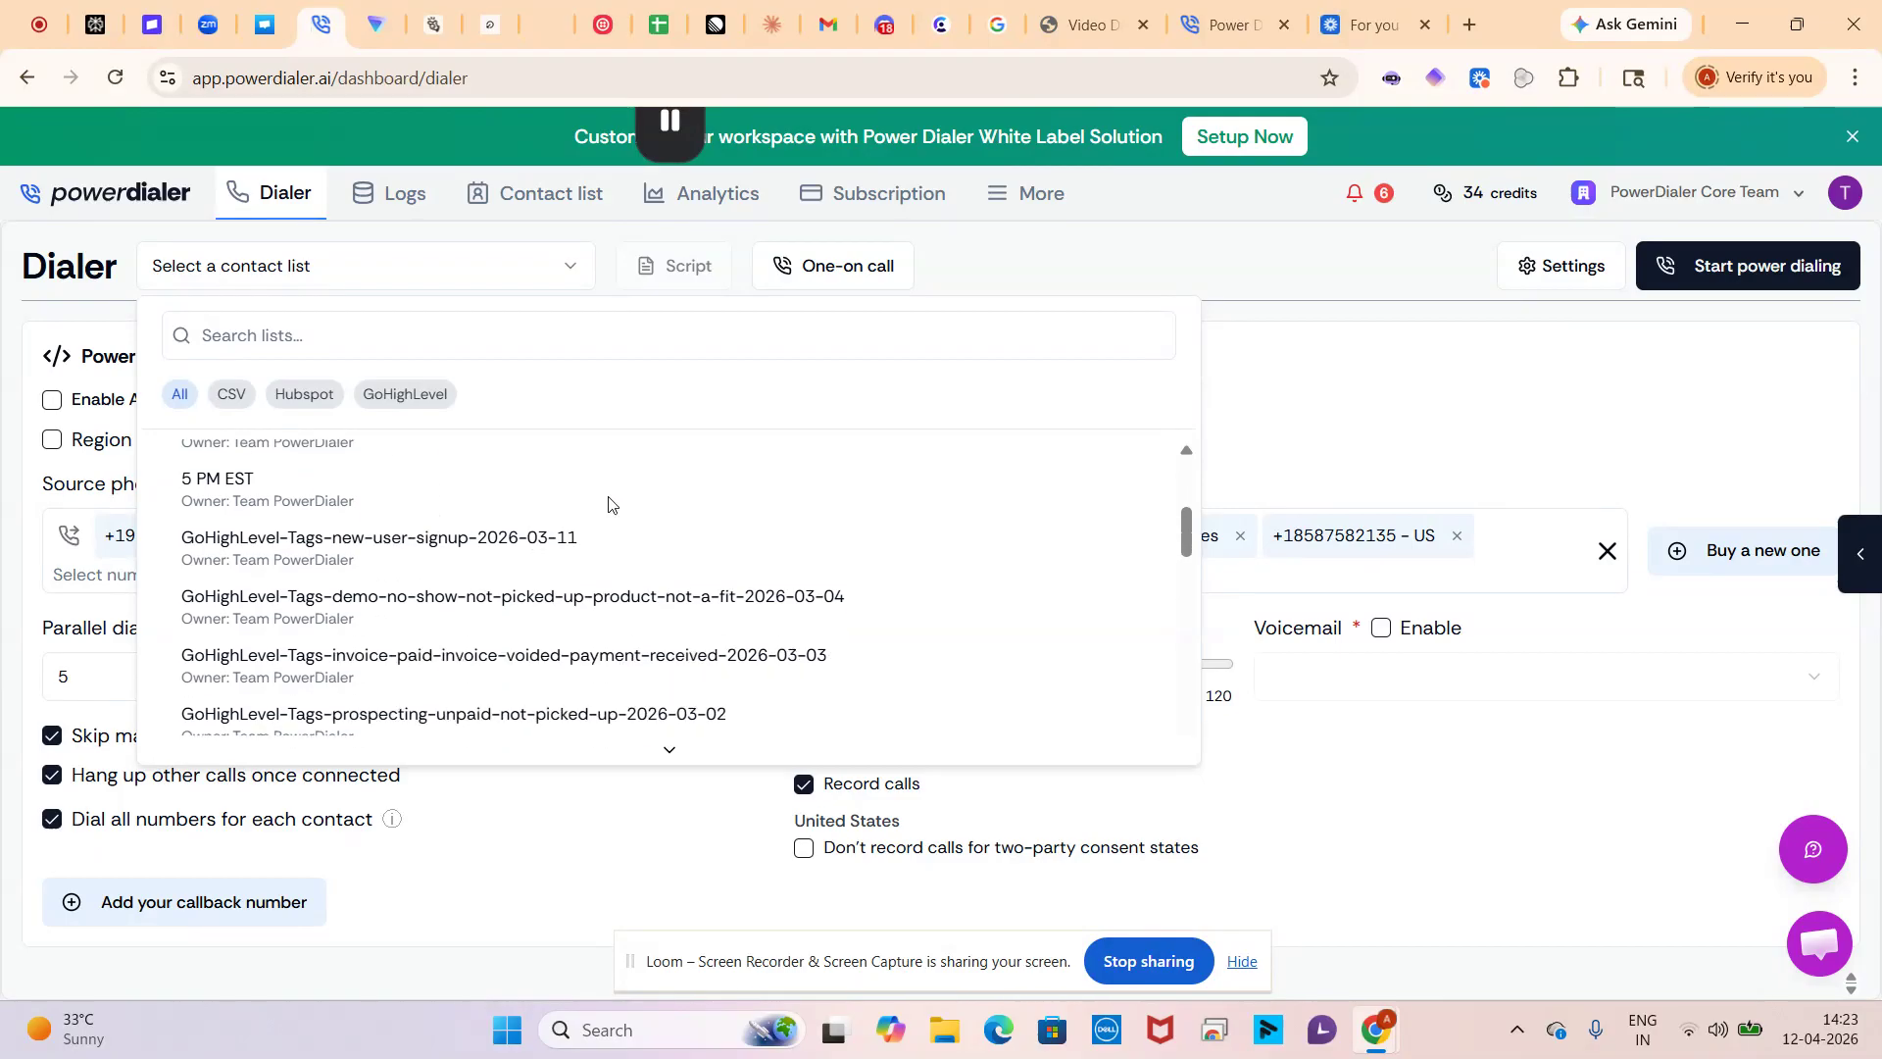
left_click(611, 604)
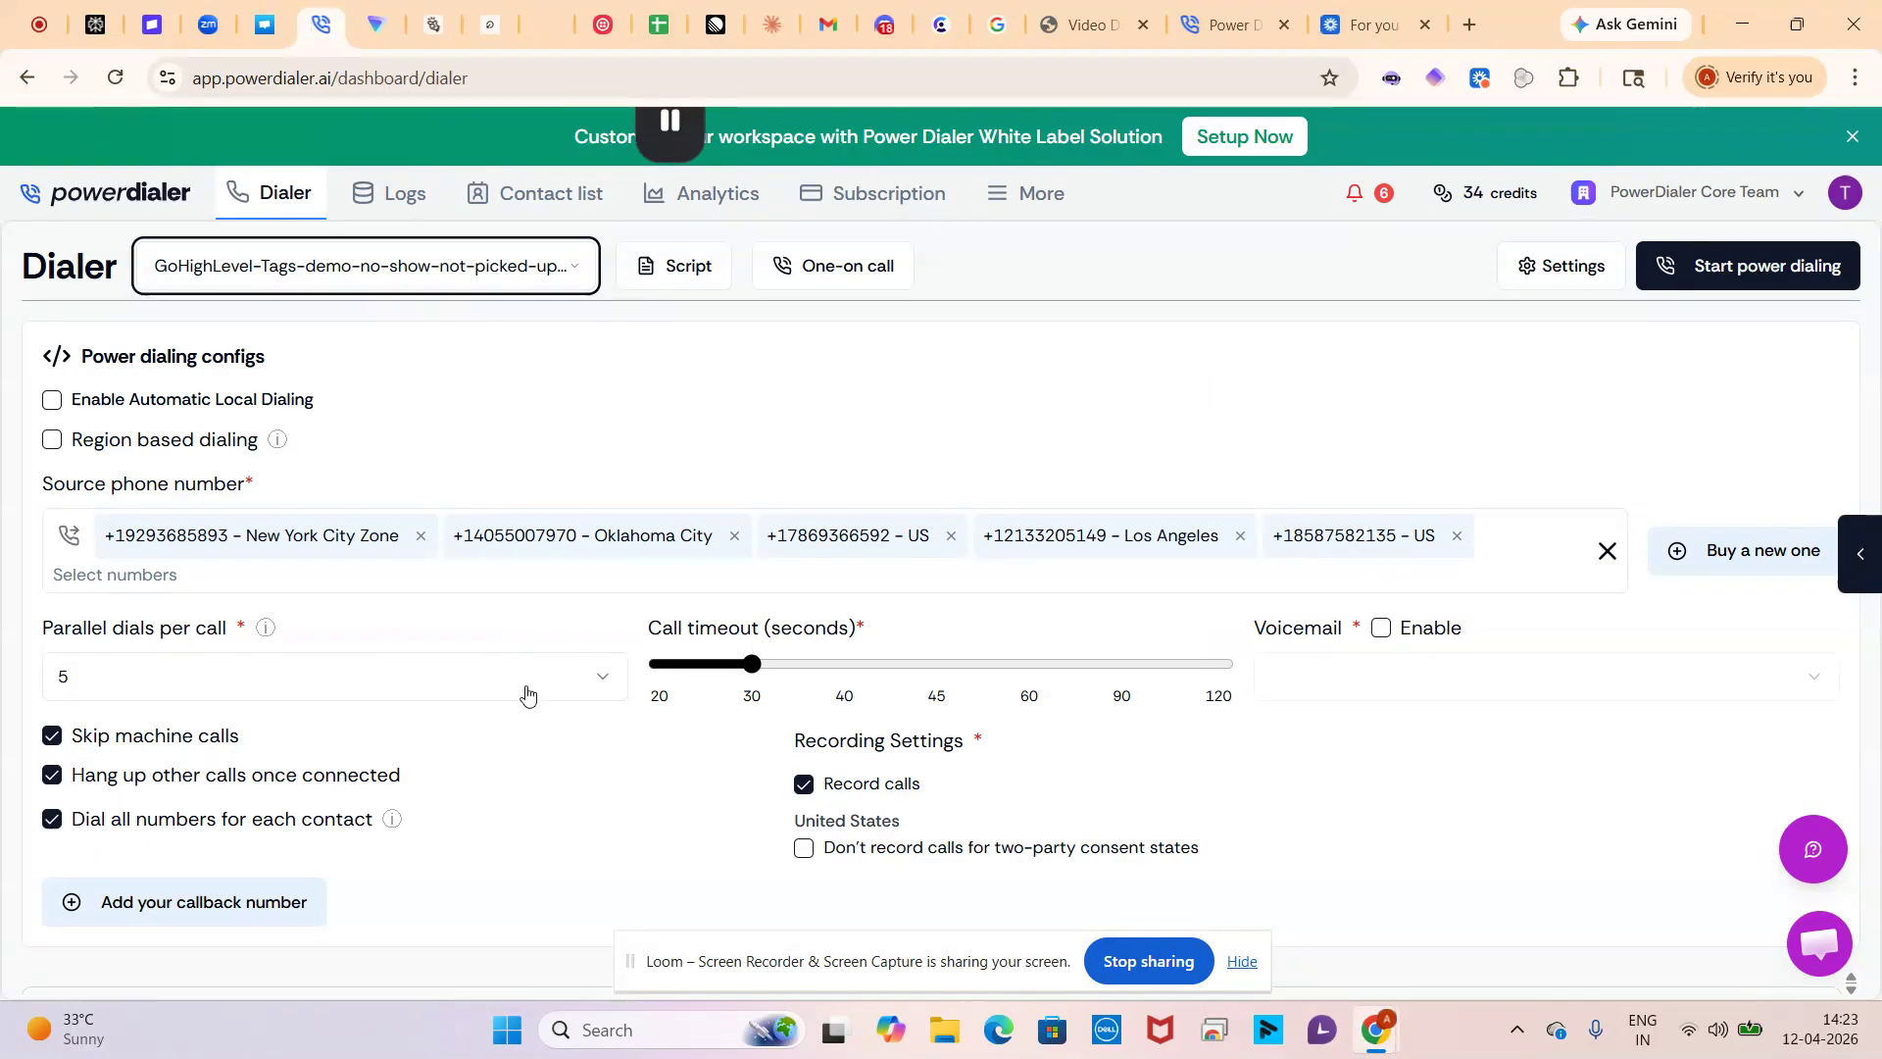
Step: Start power dialing by resuming the existing session, and hang up the connected call
left_click(1699, 286)
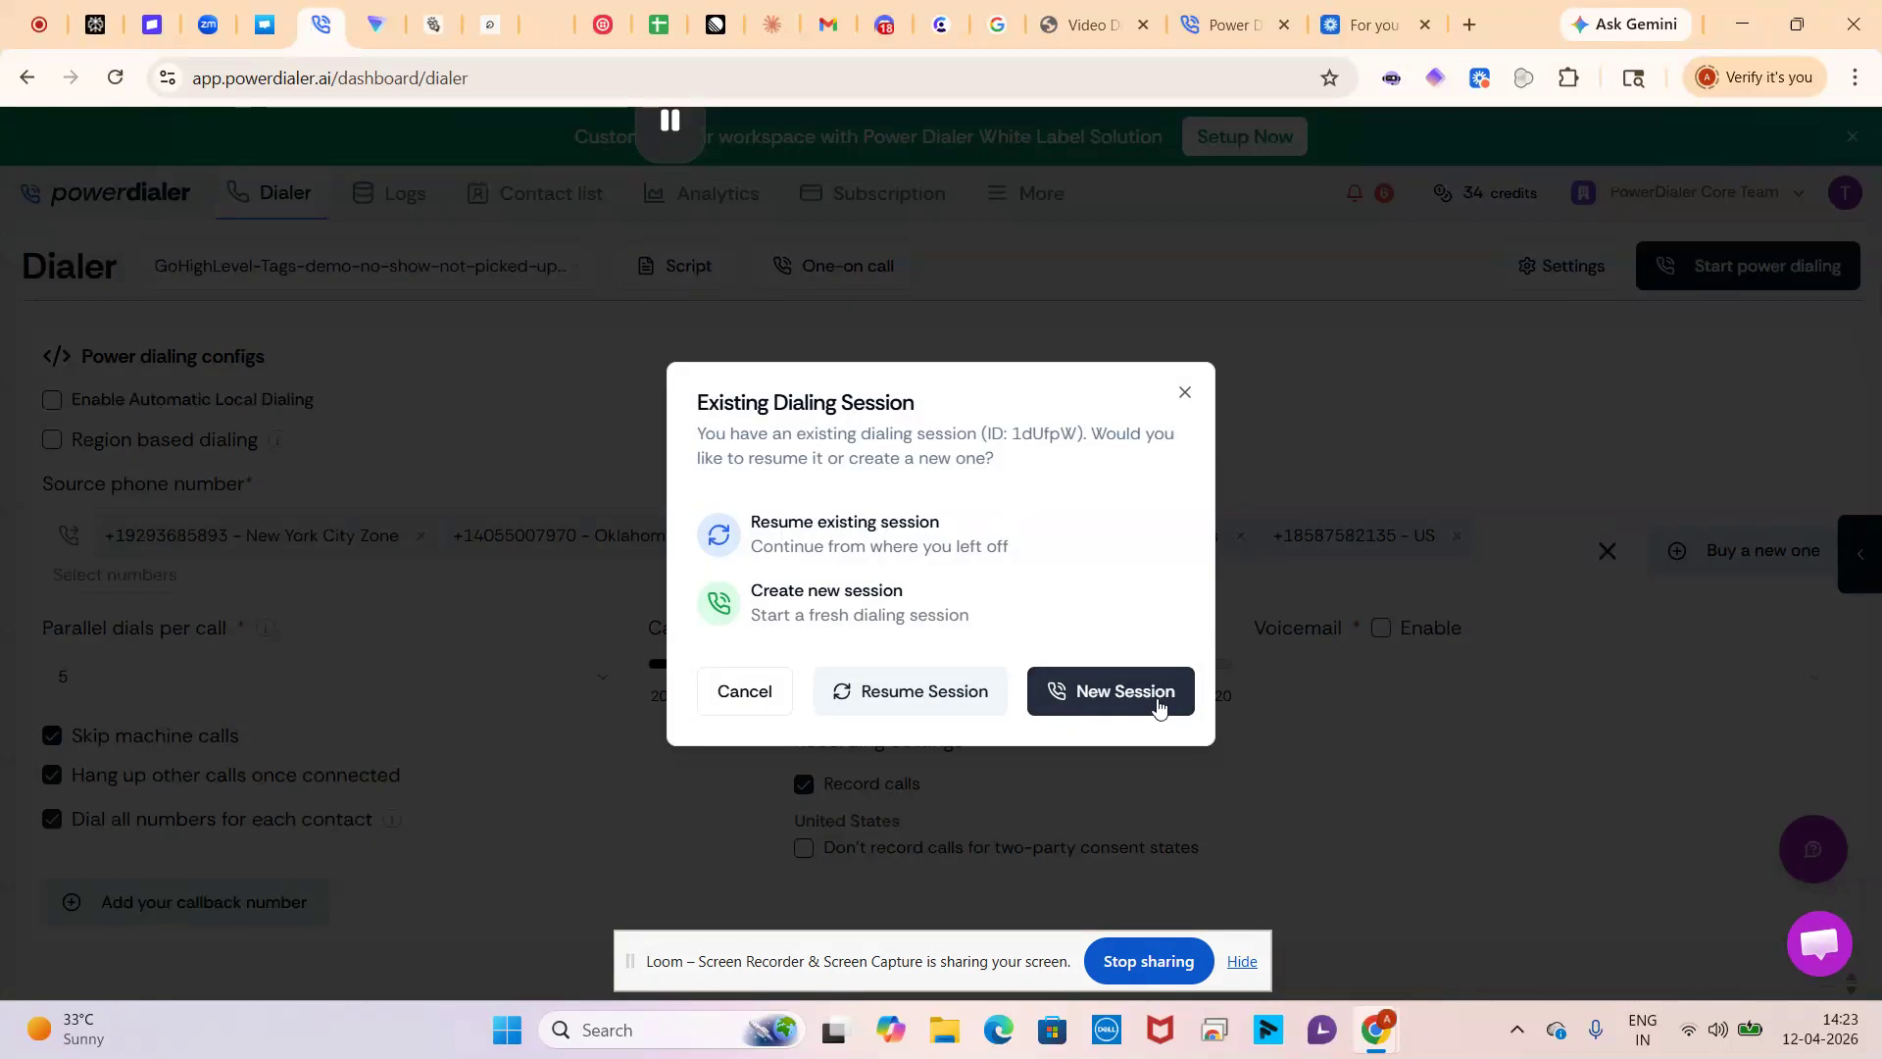
left_click(939, 698)
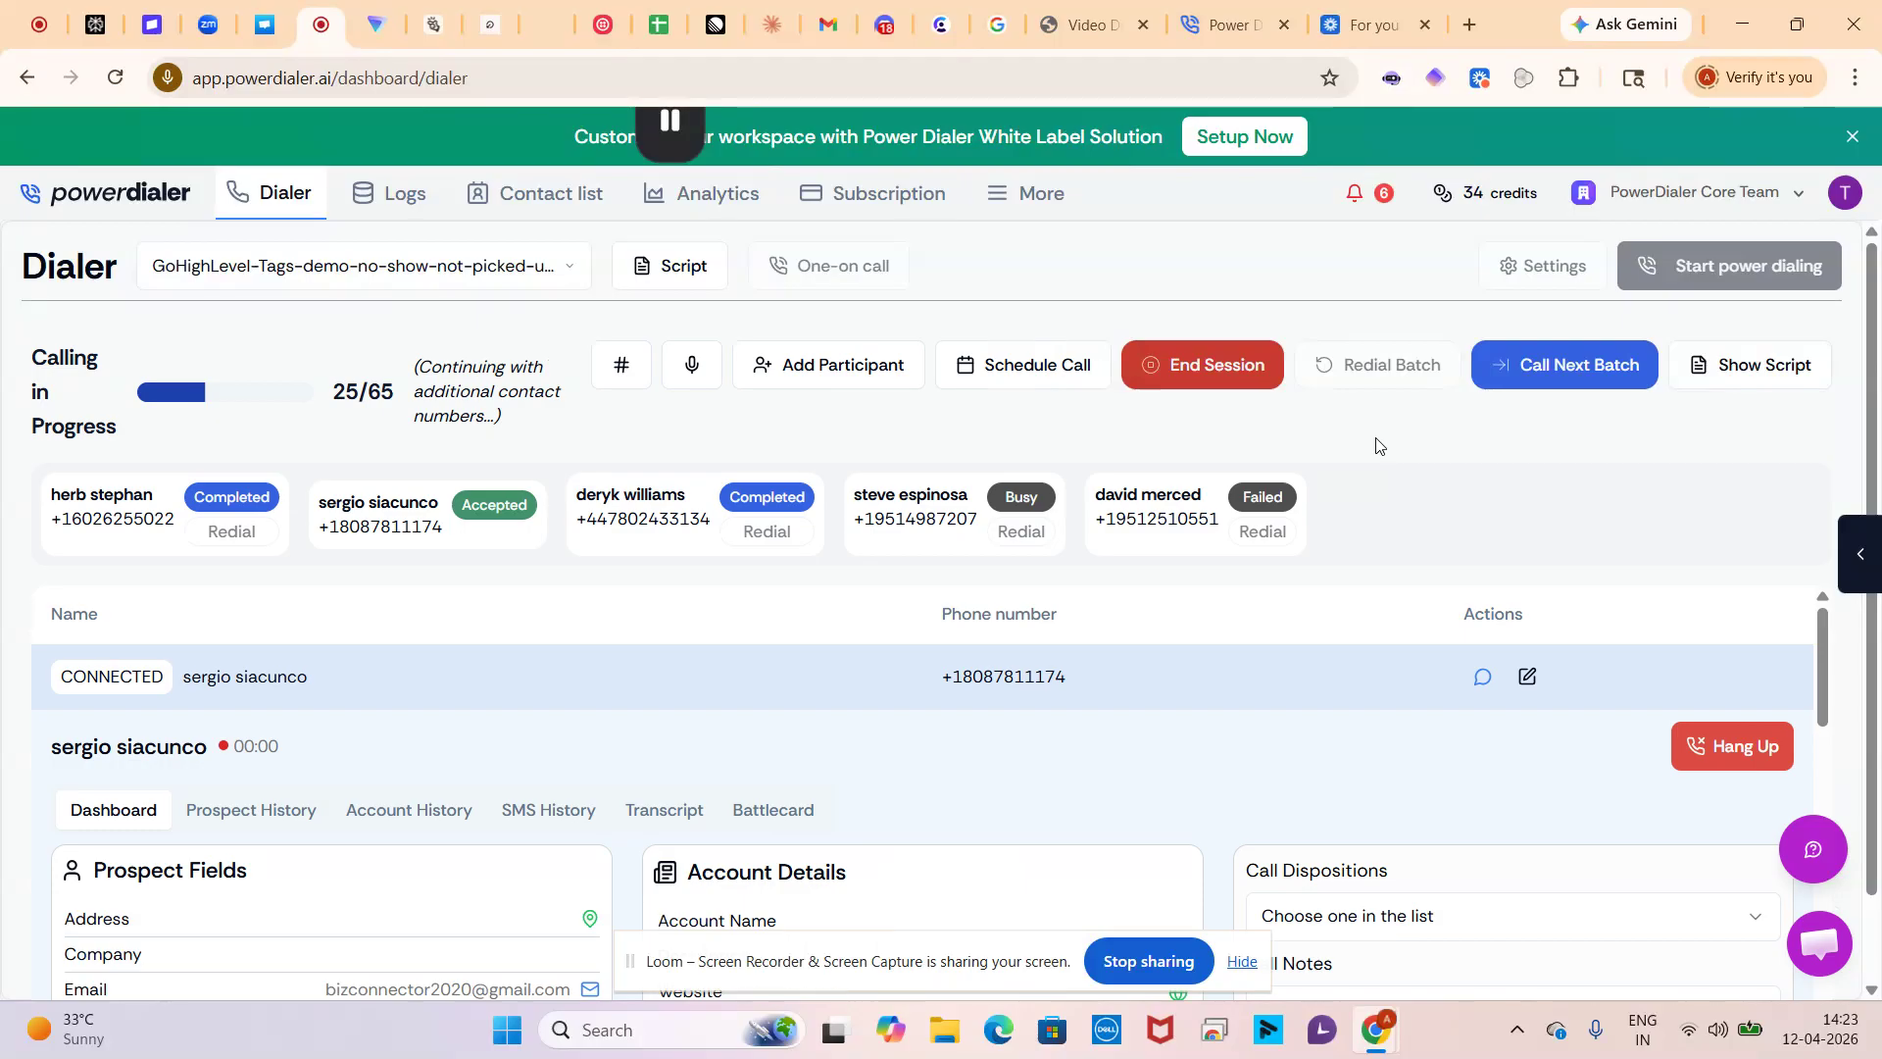
scroll(1497, 545, "down", 1)
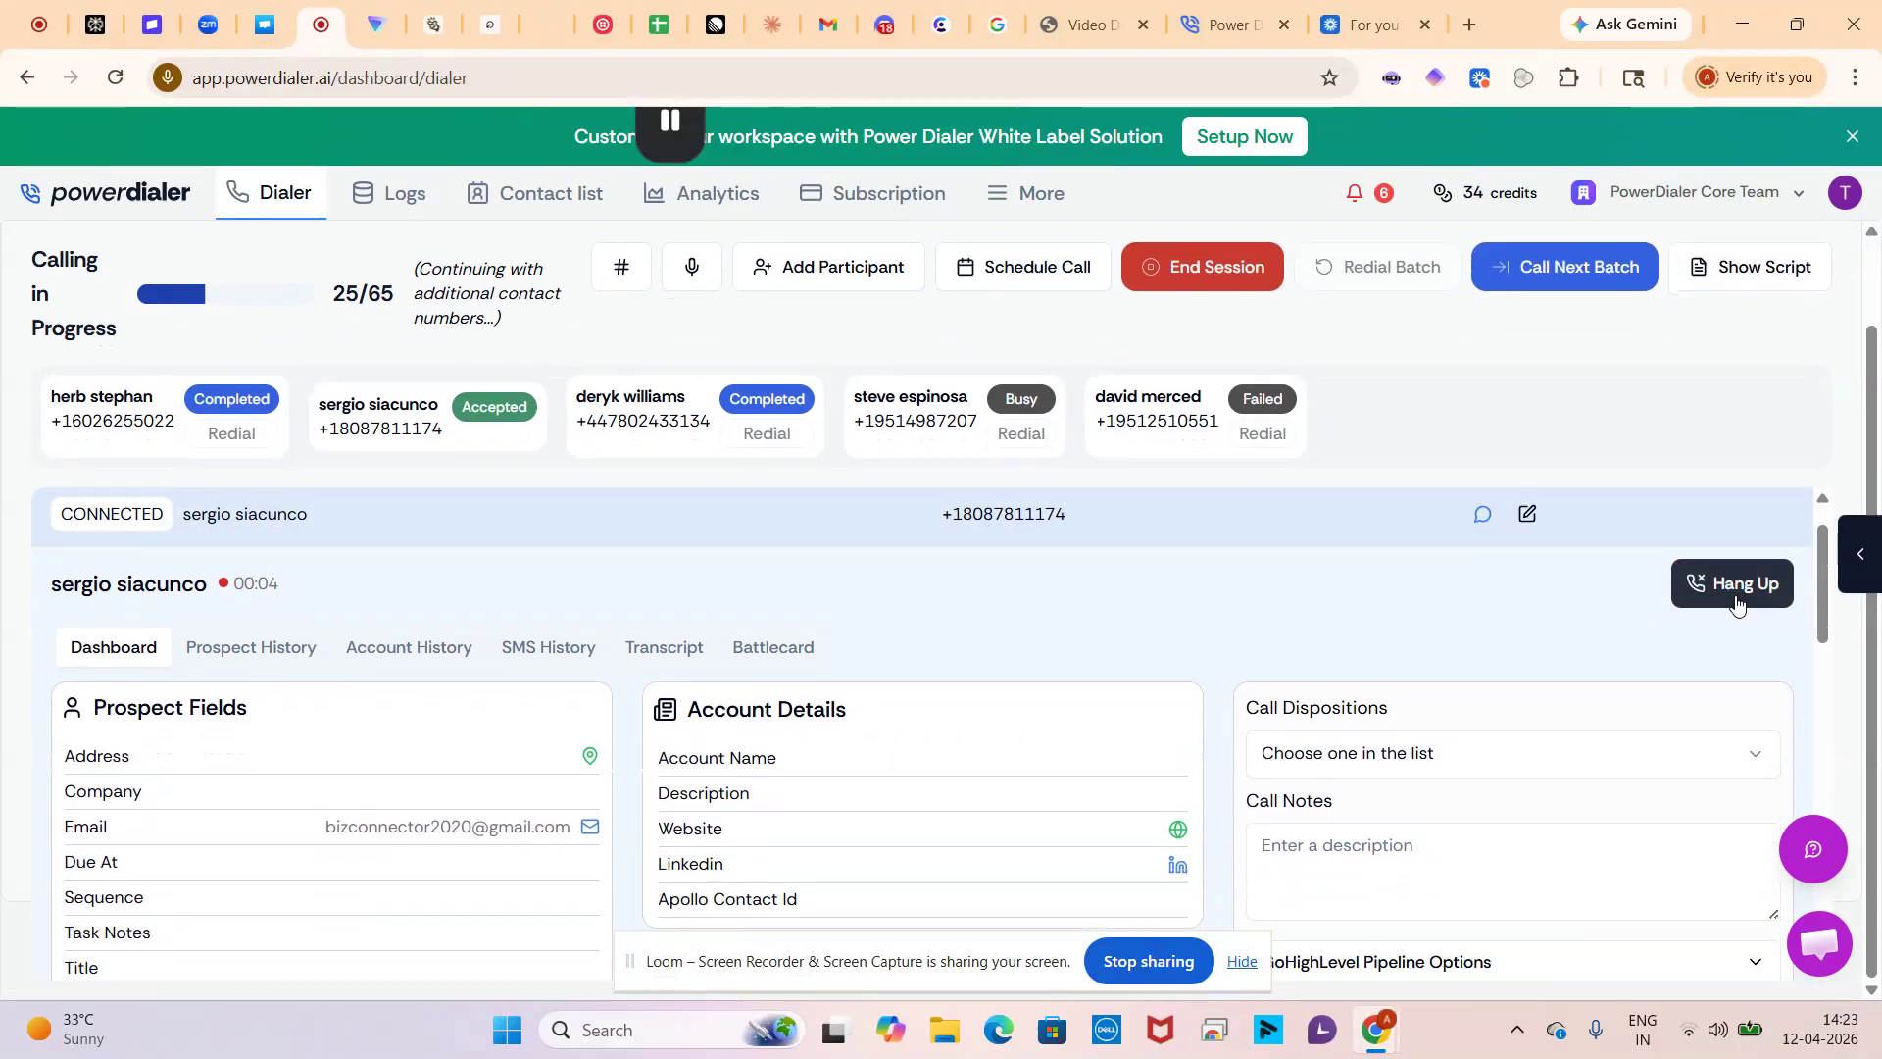
left_click(1737, 604)
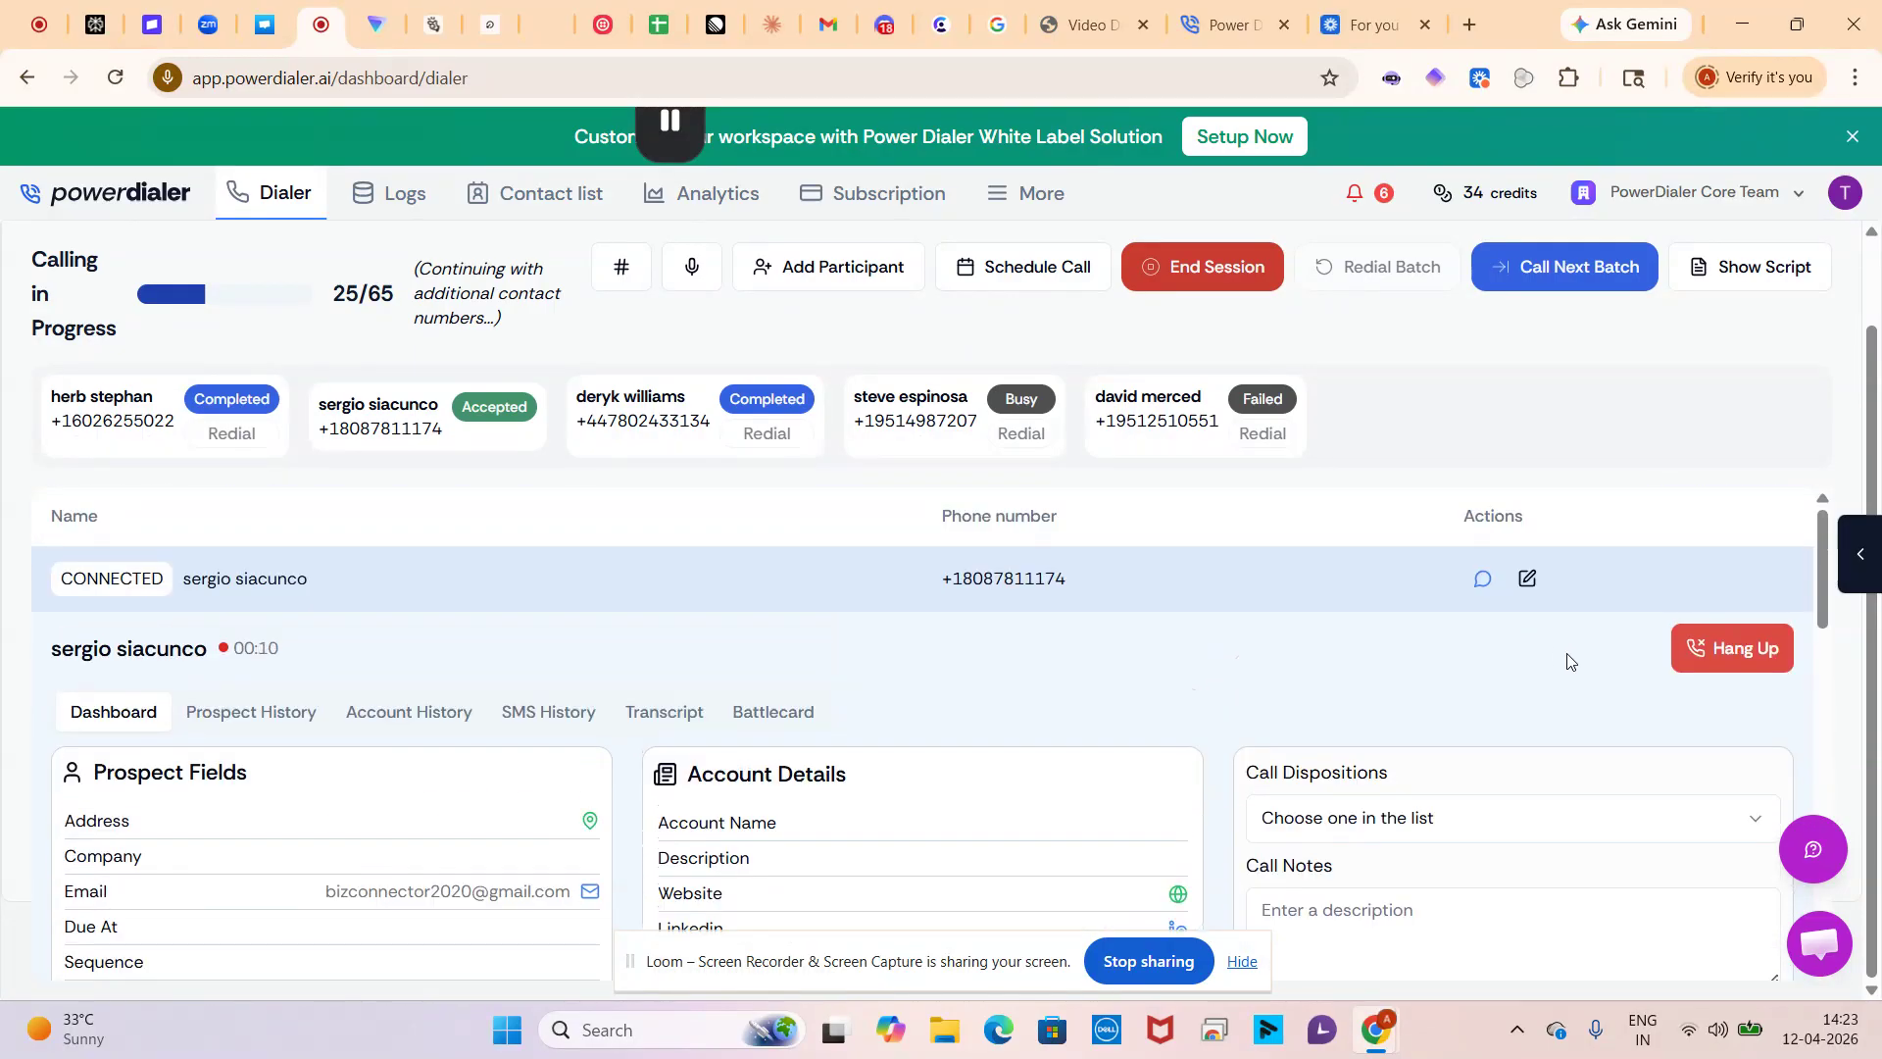
left_click(1727, 662)
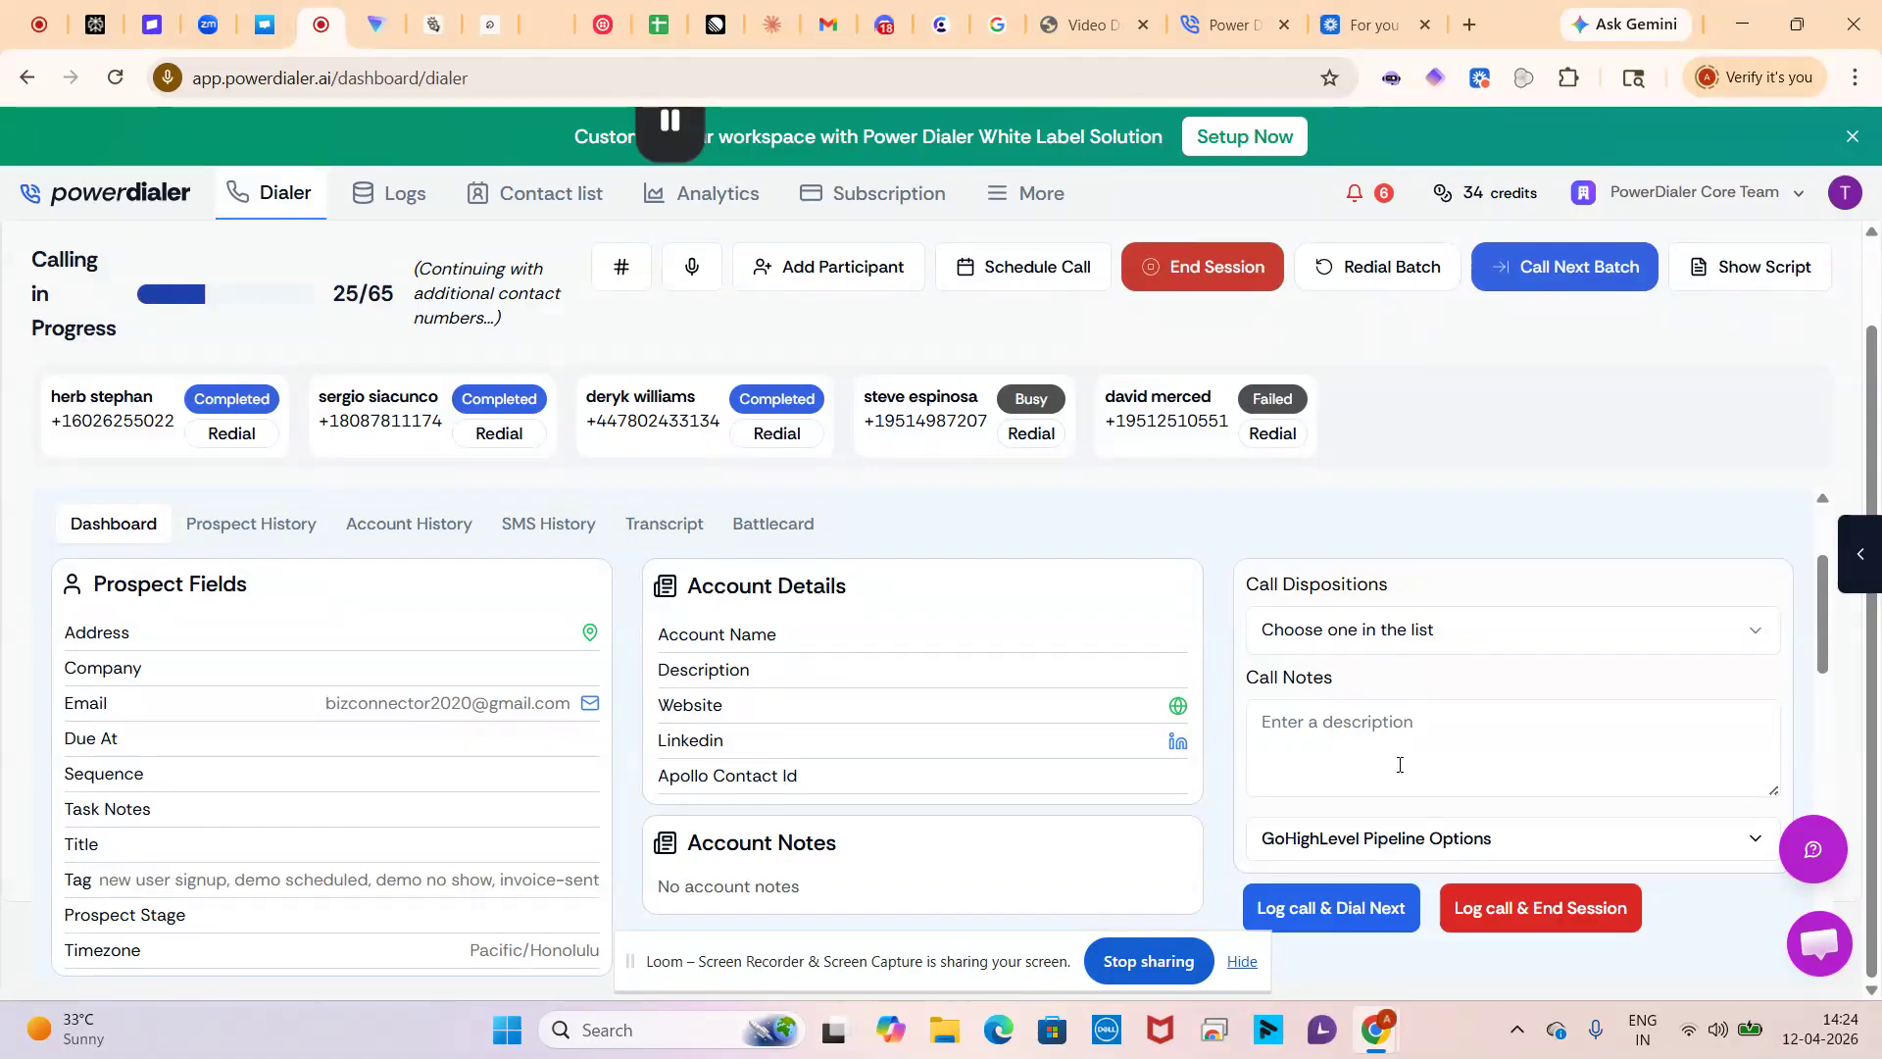
Step: Review the available call disposition options for the ended call and close the list without choosing one
left_click(1351, 651)
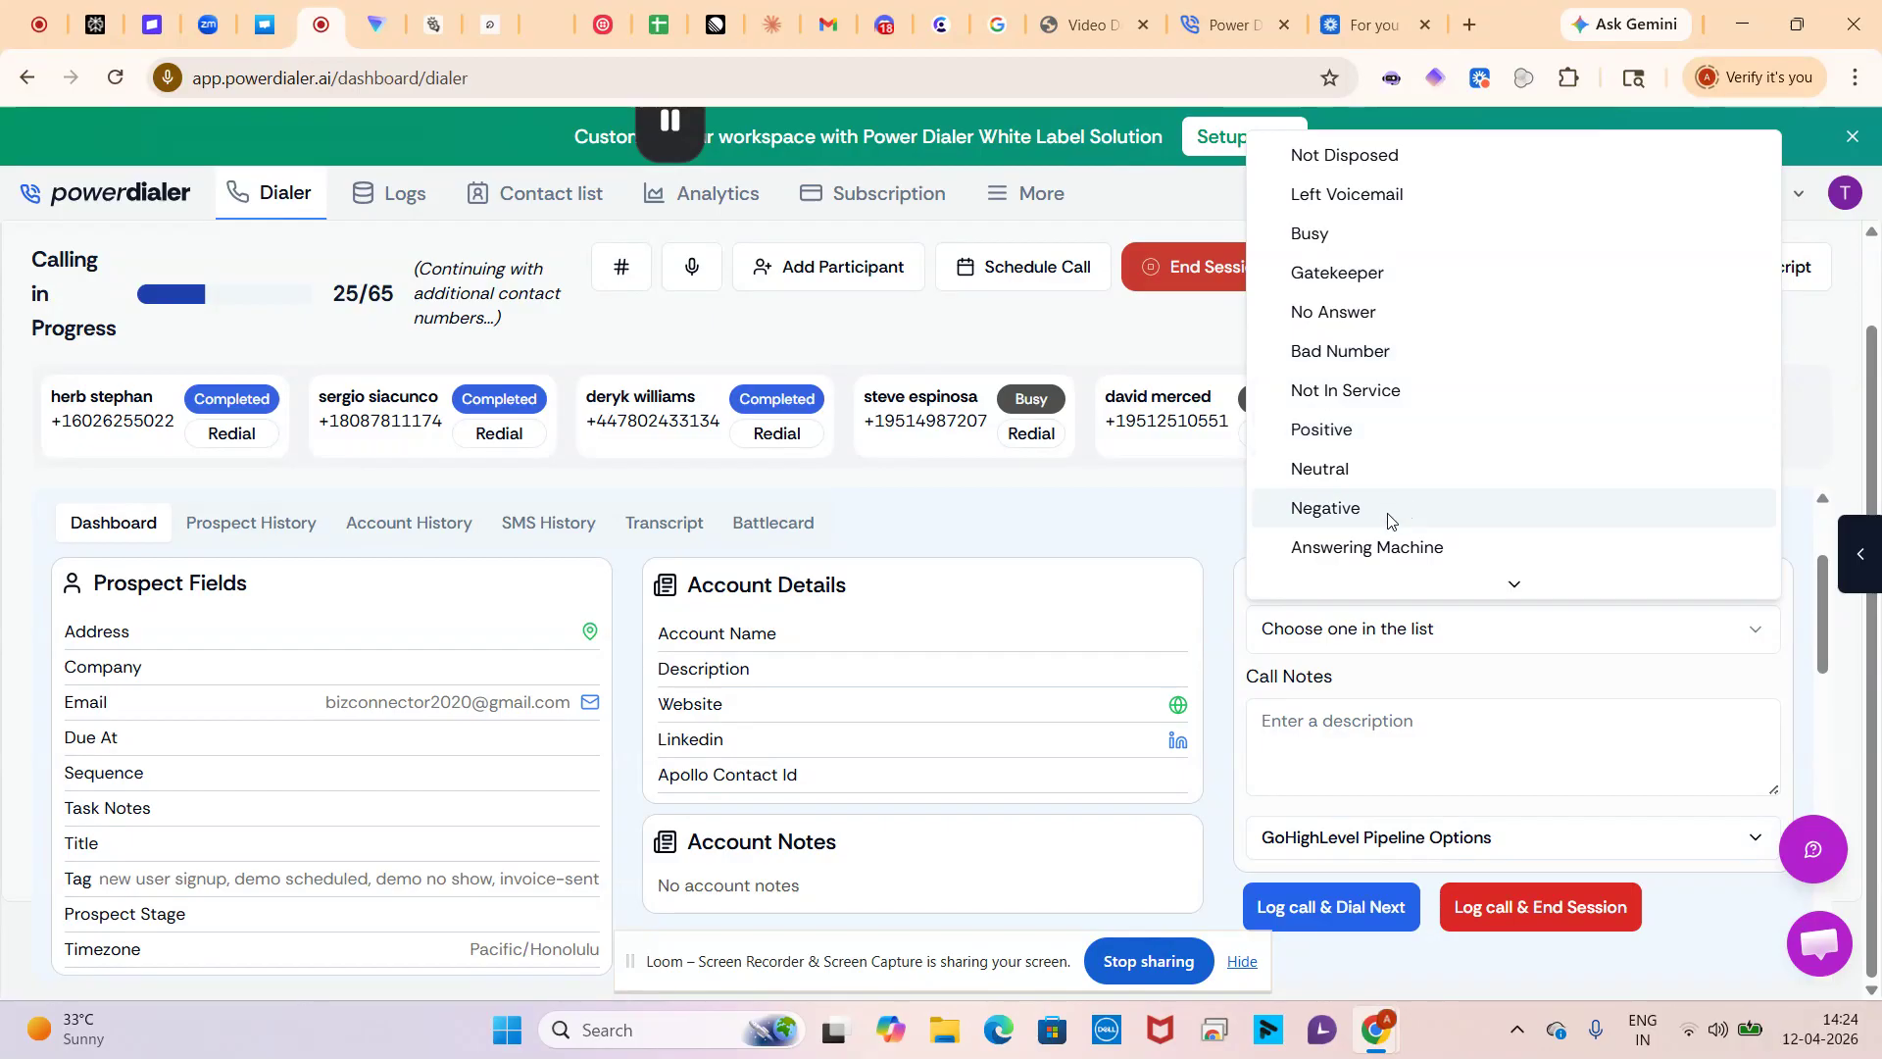
scroll(1408, 397, "down", 3)
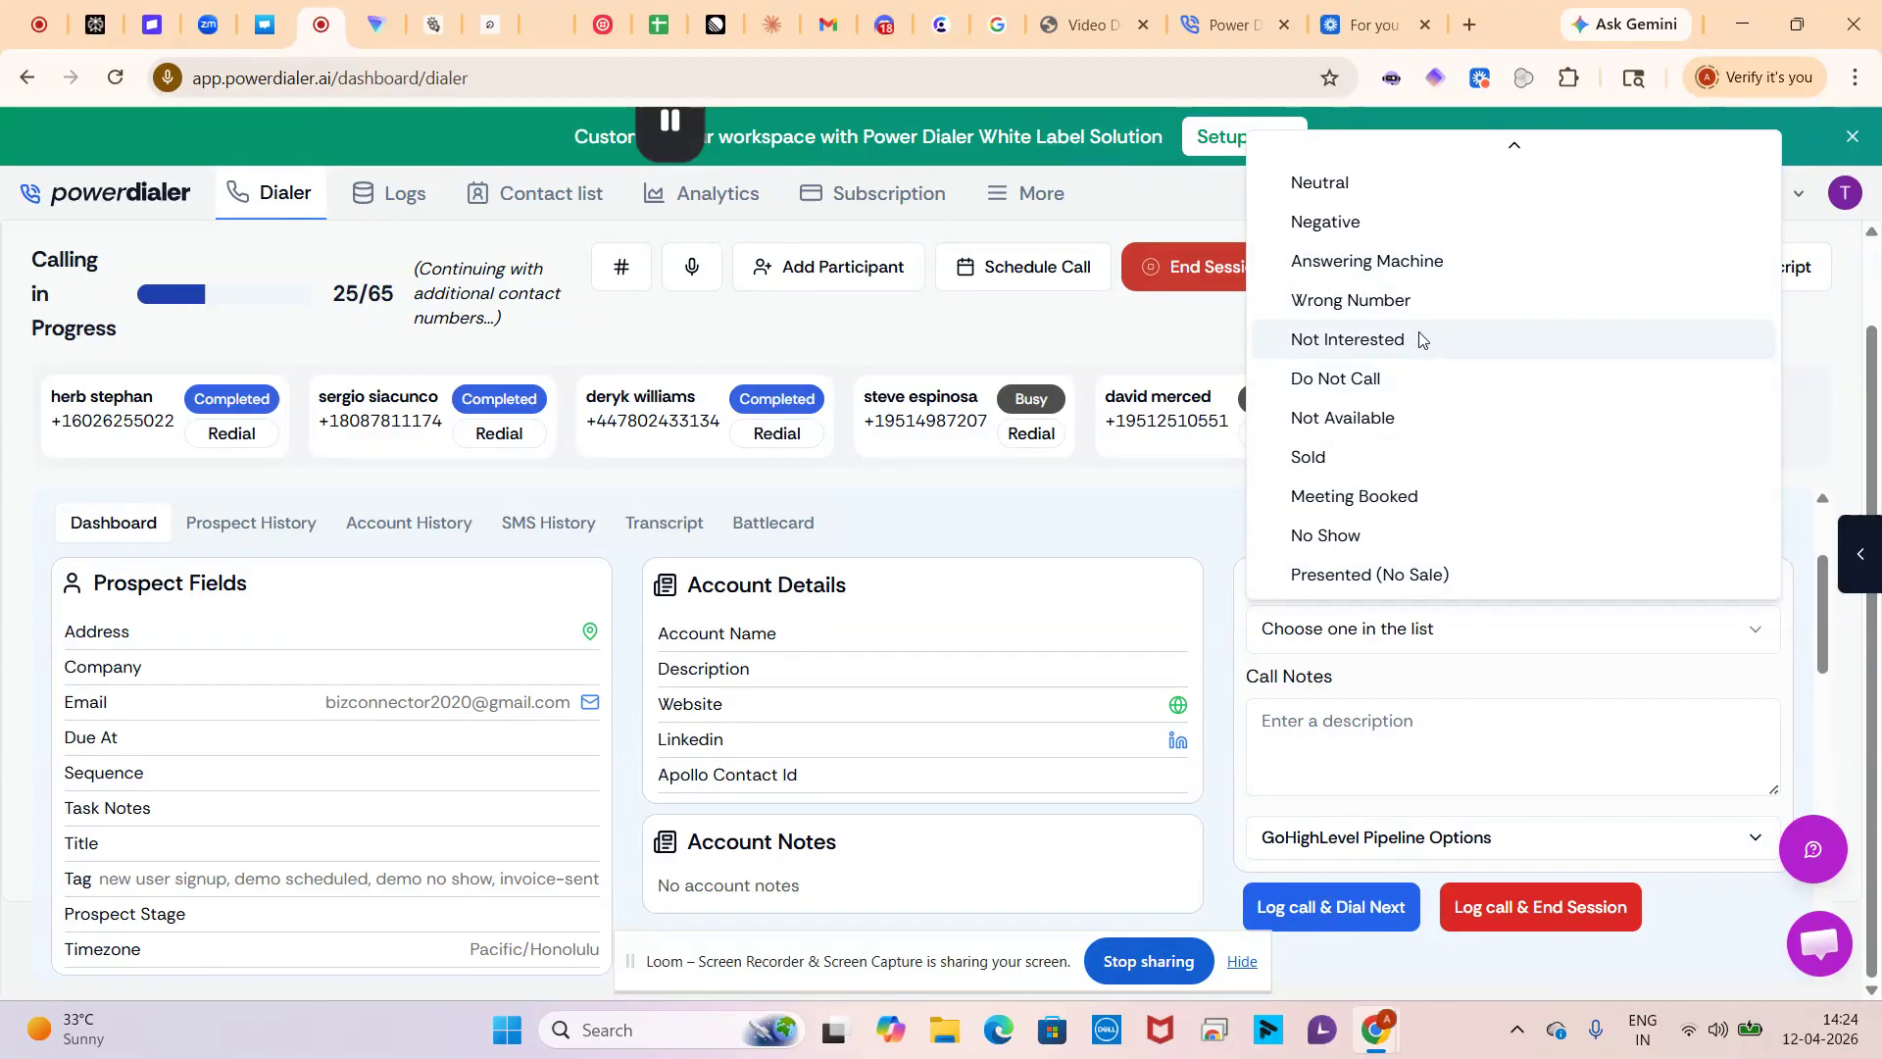
left_click(1180, 505)
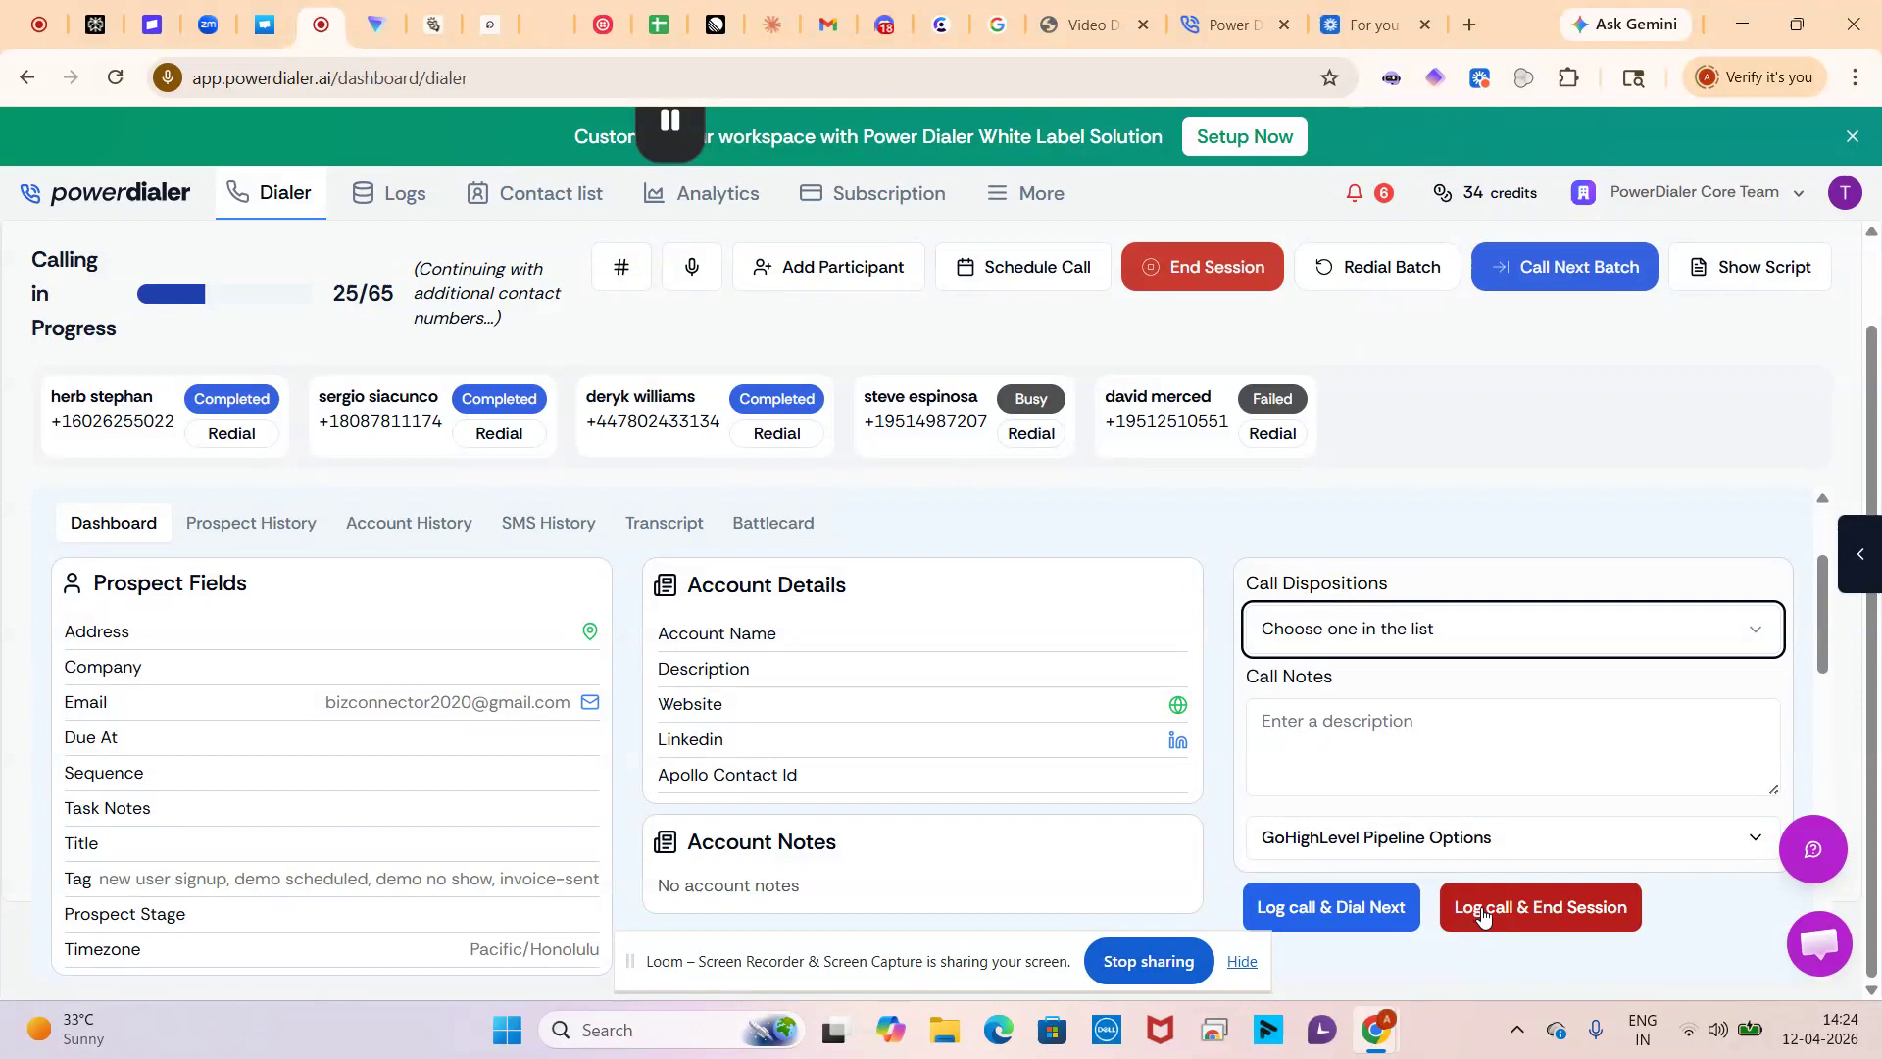
Step: Log the call and end the dialing session, dismiss its Session Analytics, and keep the demo-no-show contact list selected
left_click(1553, 914)
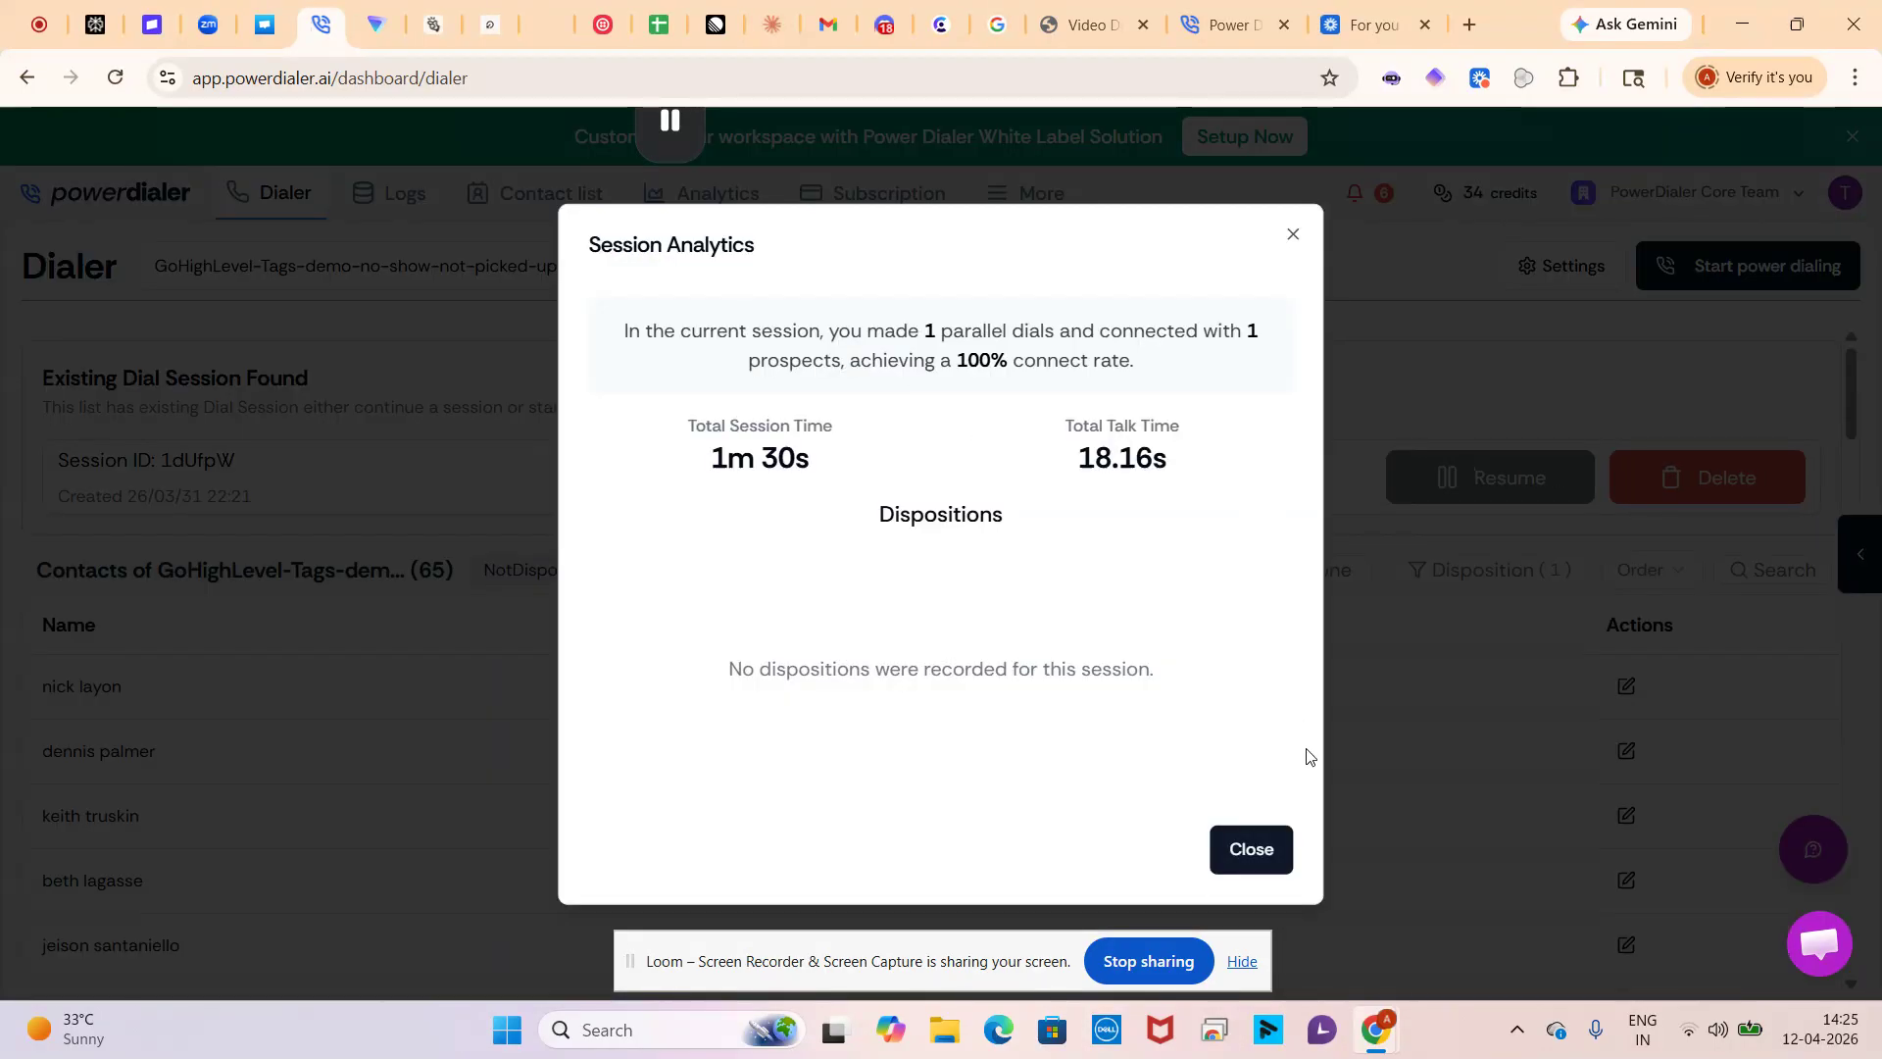
left_click(1259, 845)
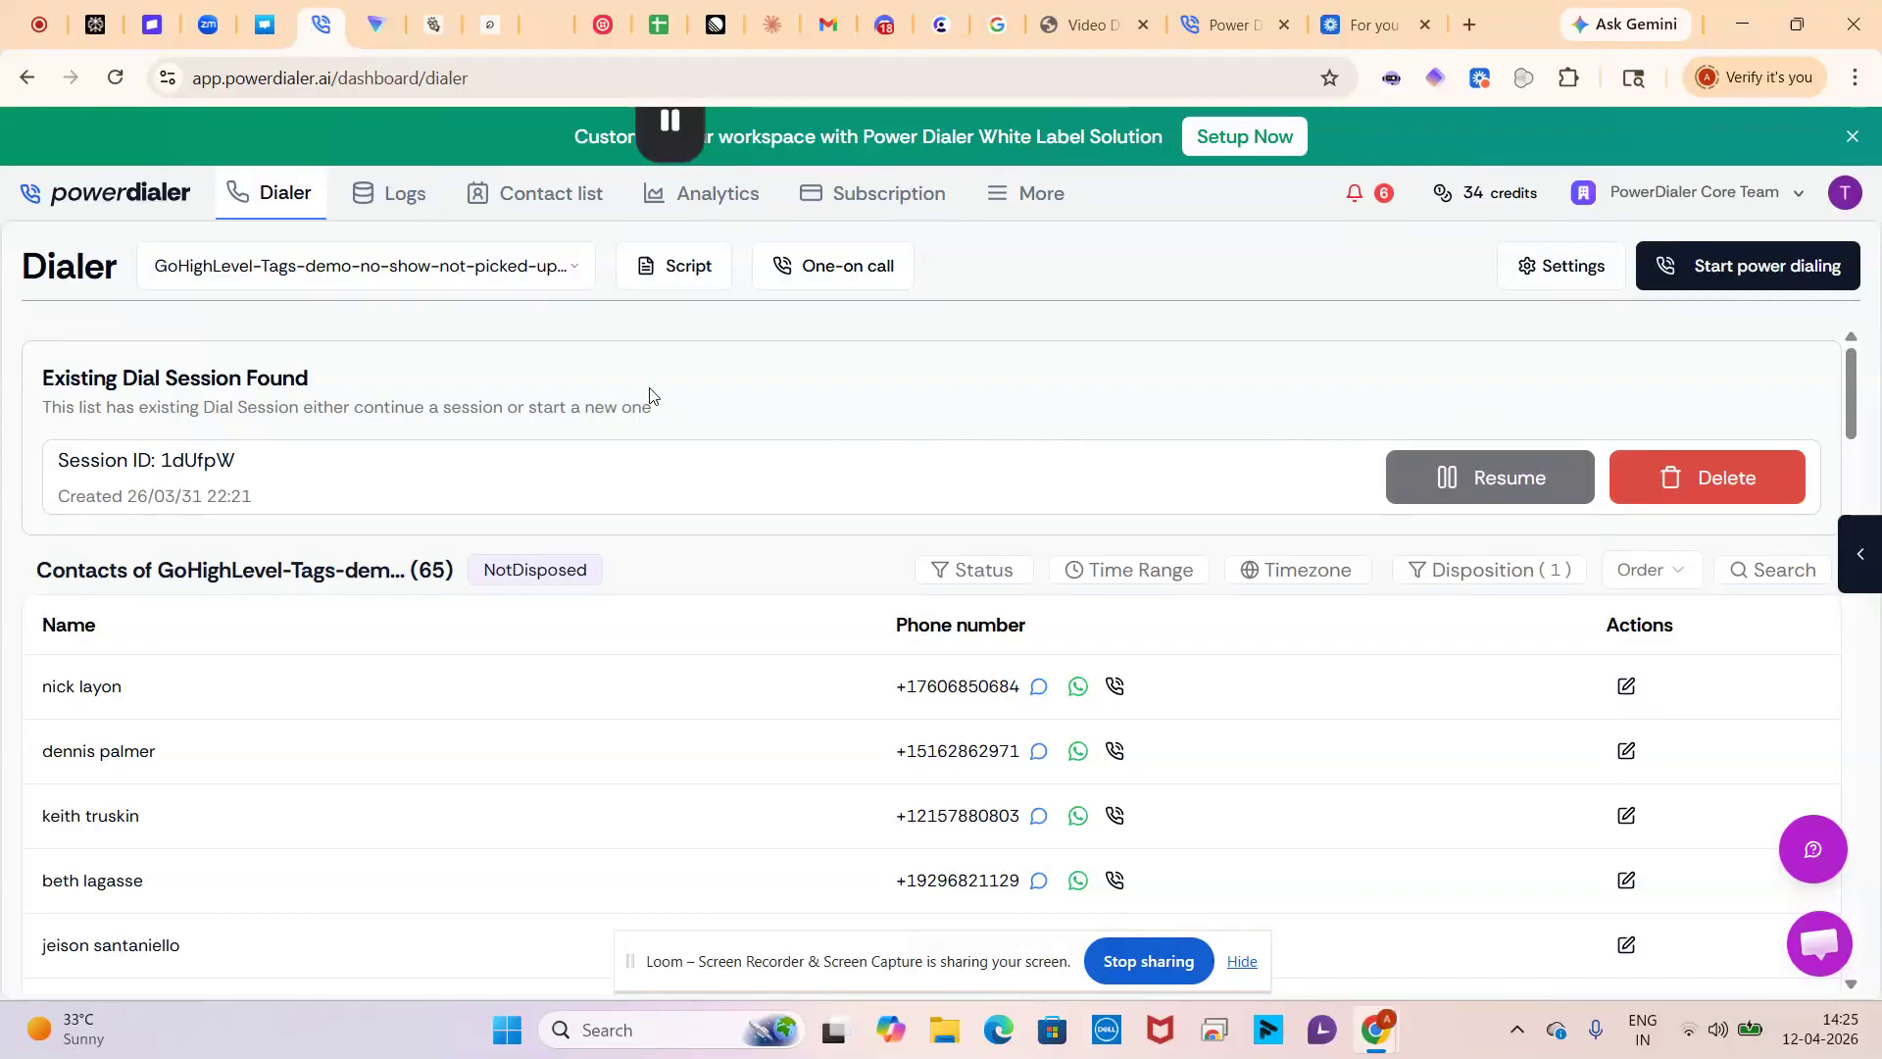
left_click(527, 271)
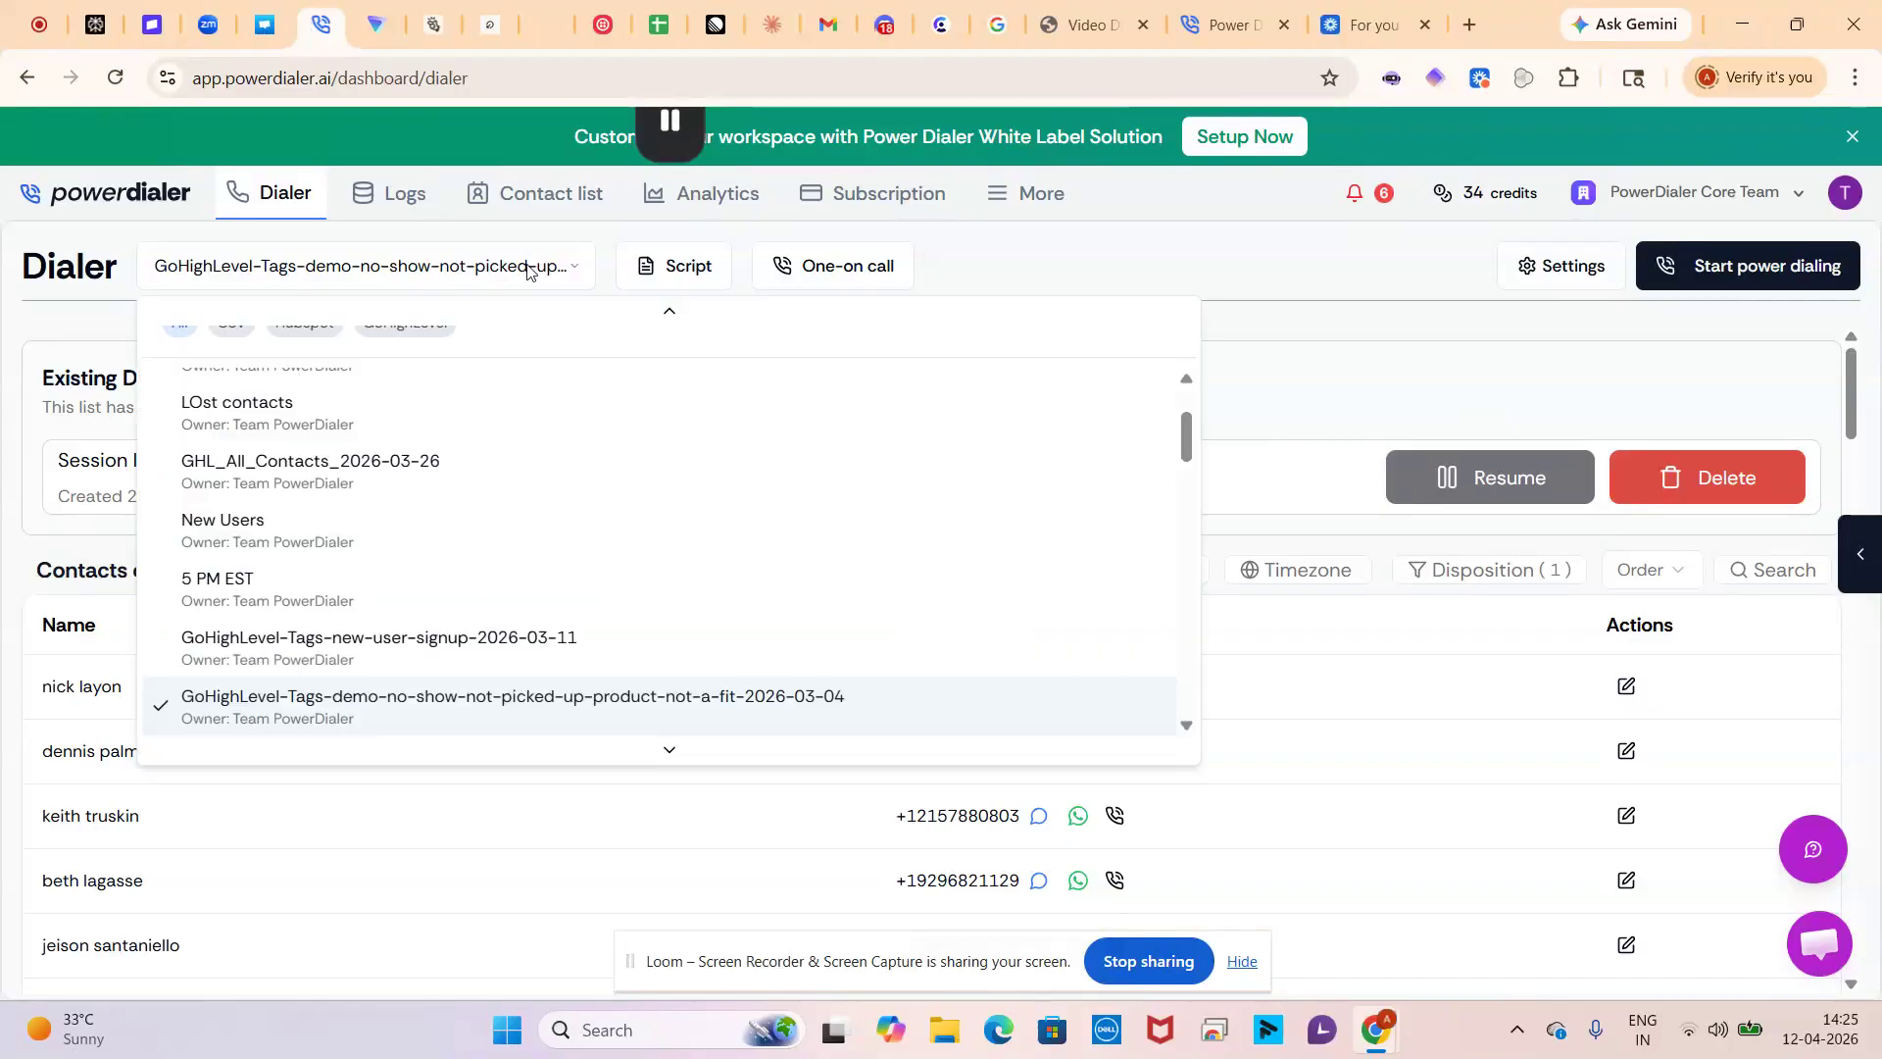
left_click(508, 724)
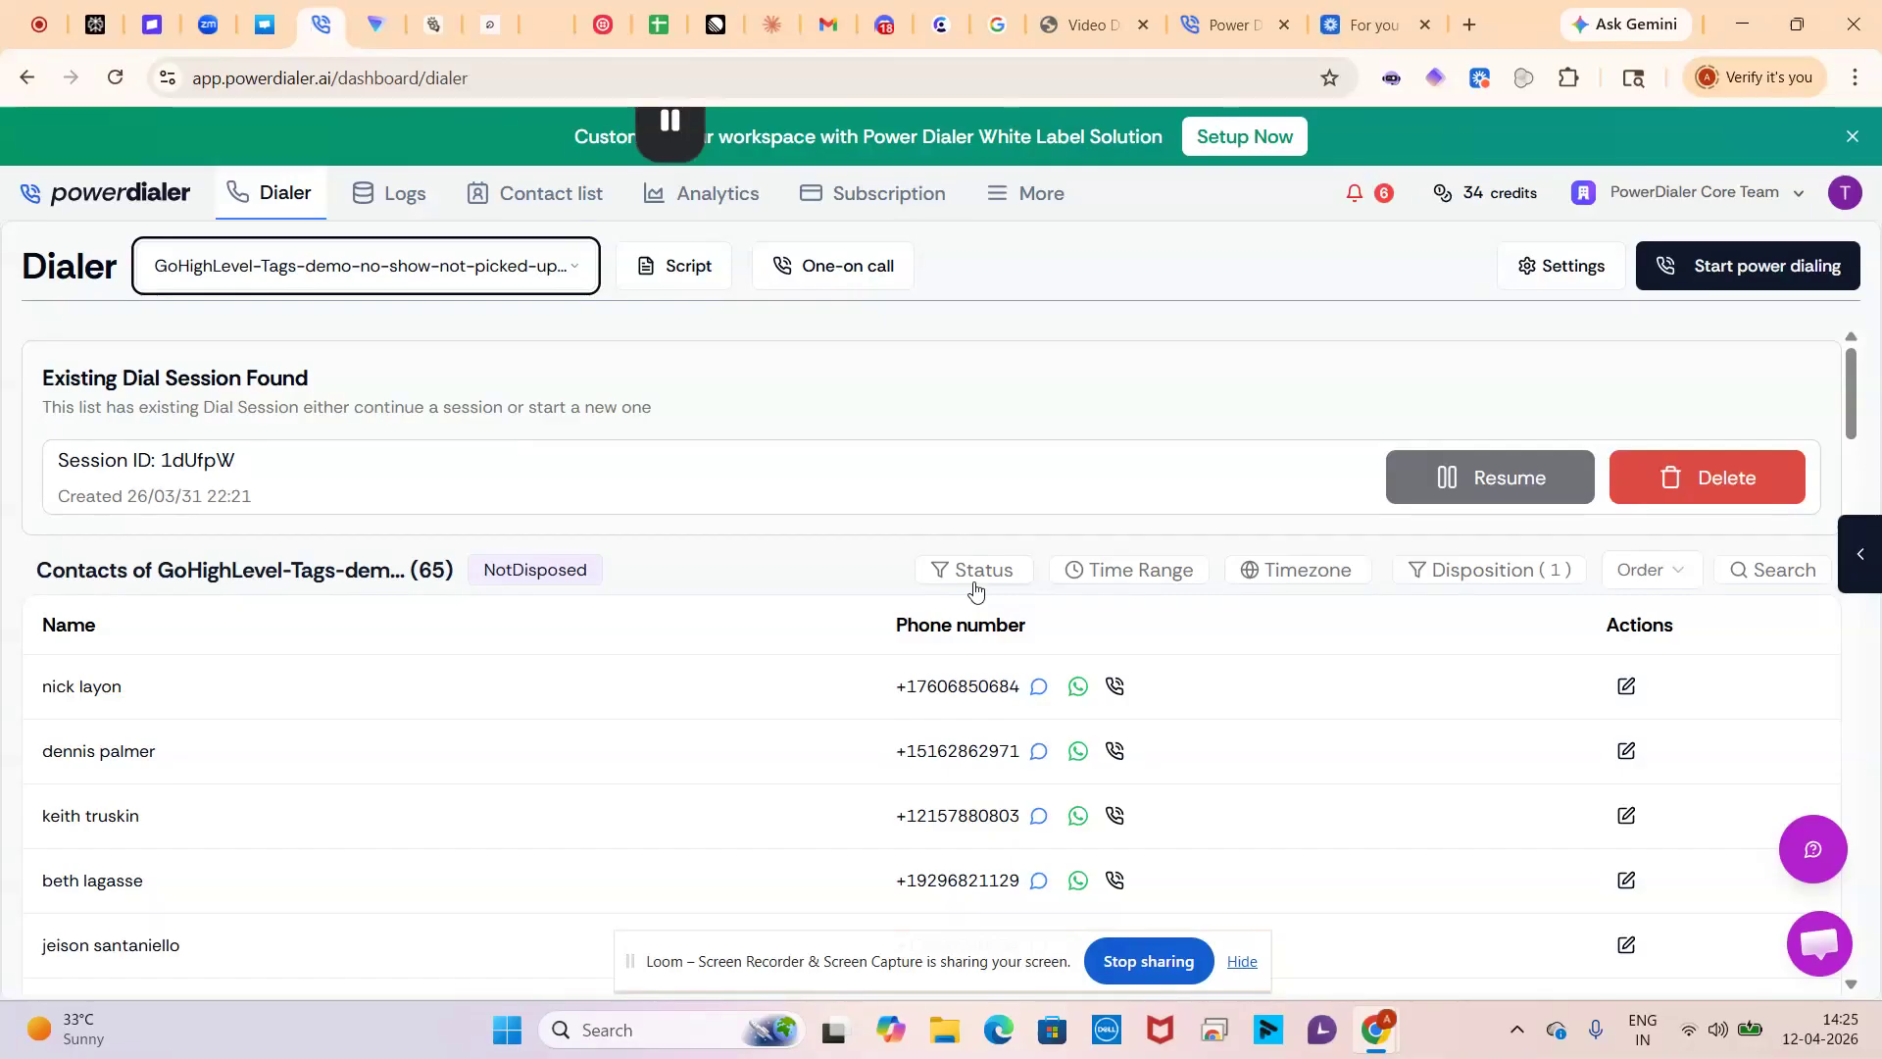
Step: Try clearing NotDisposed in the contact list's disposition filter, look through the other dispositions, and cancel the filter change
left_click(1513, 570)
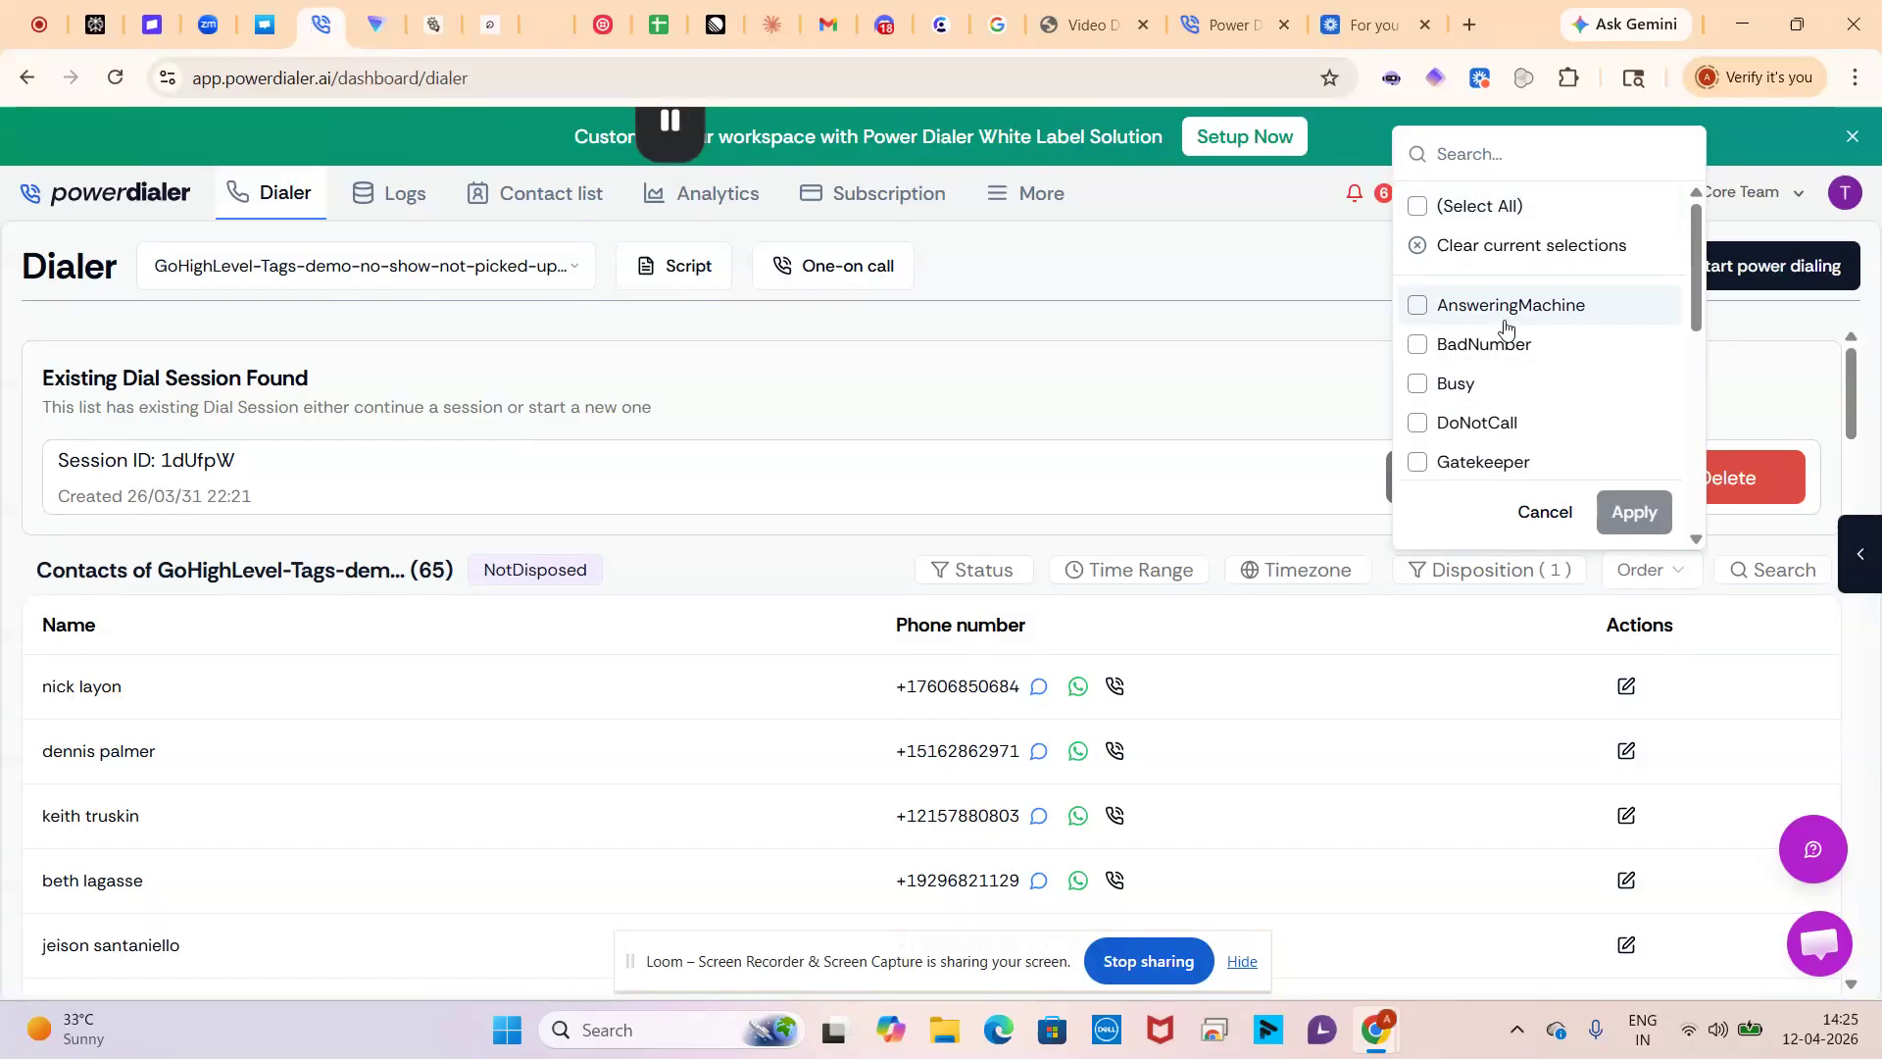
scroll(1506, 329, "down", 5)
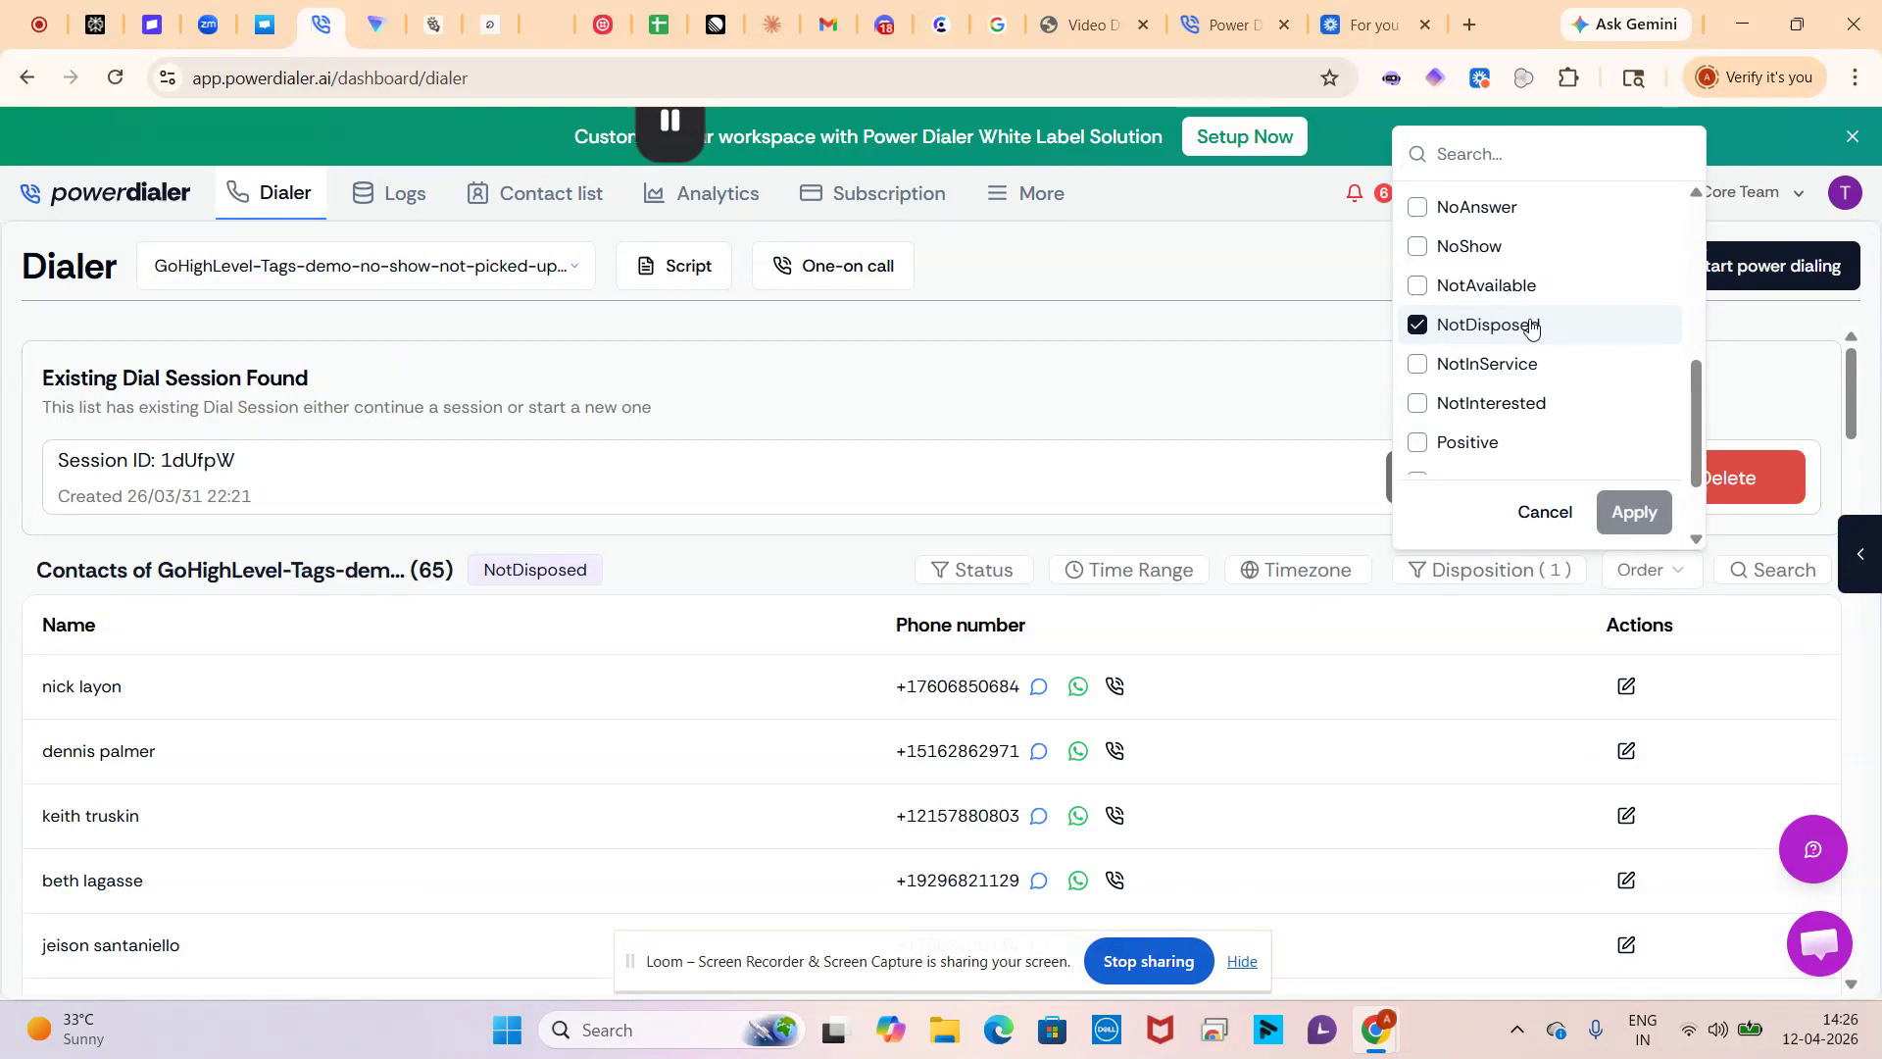
left_click(1532, 327)
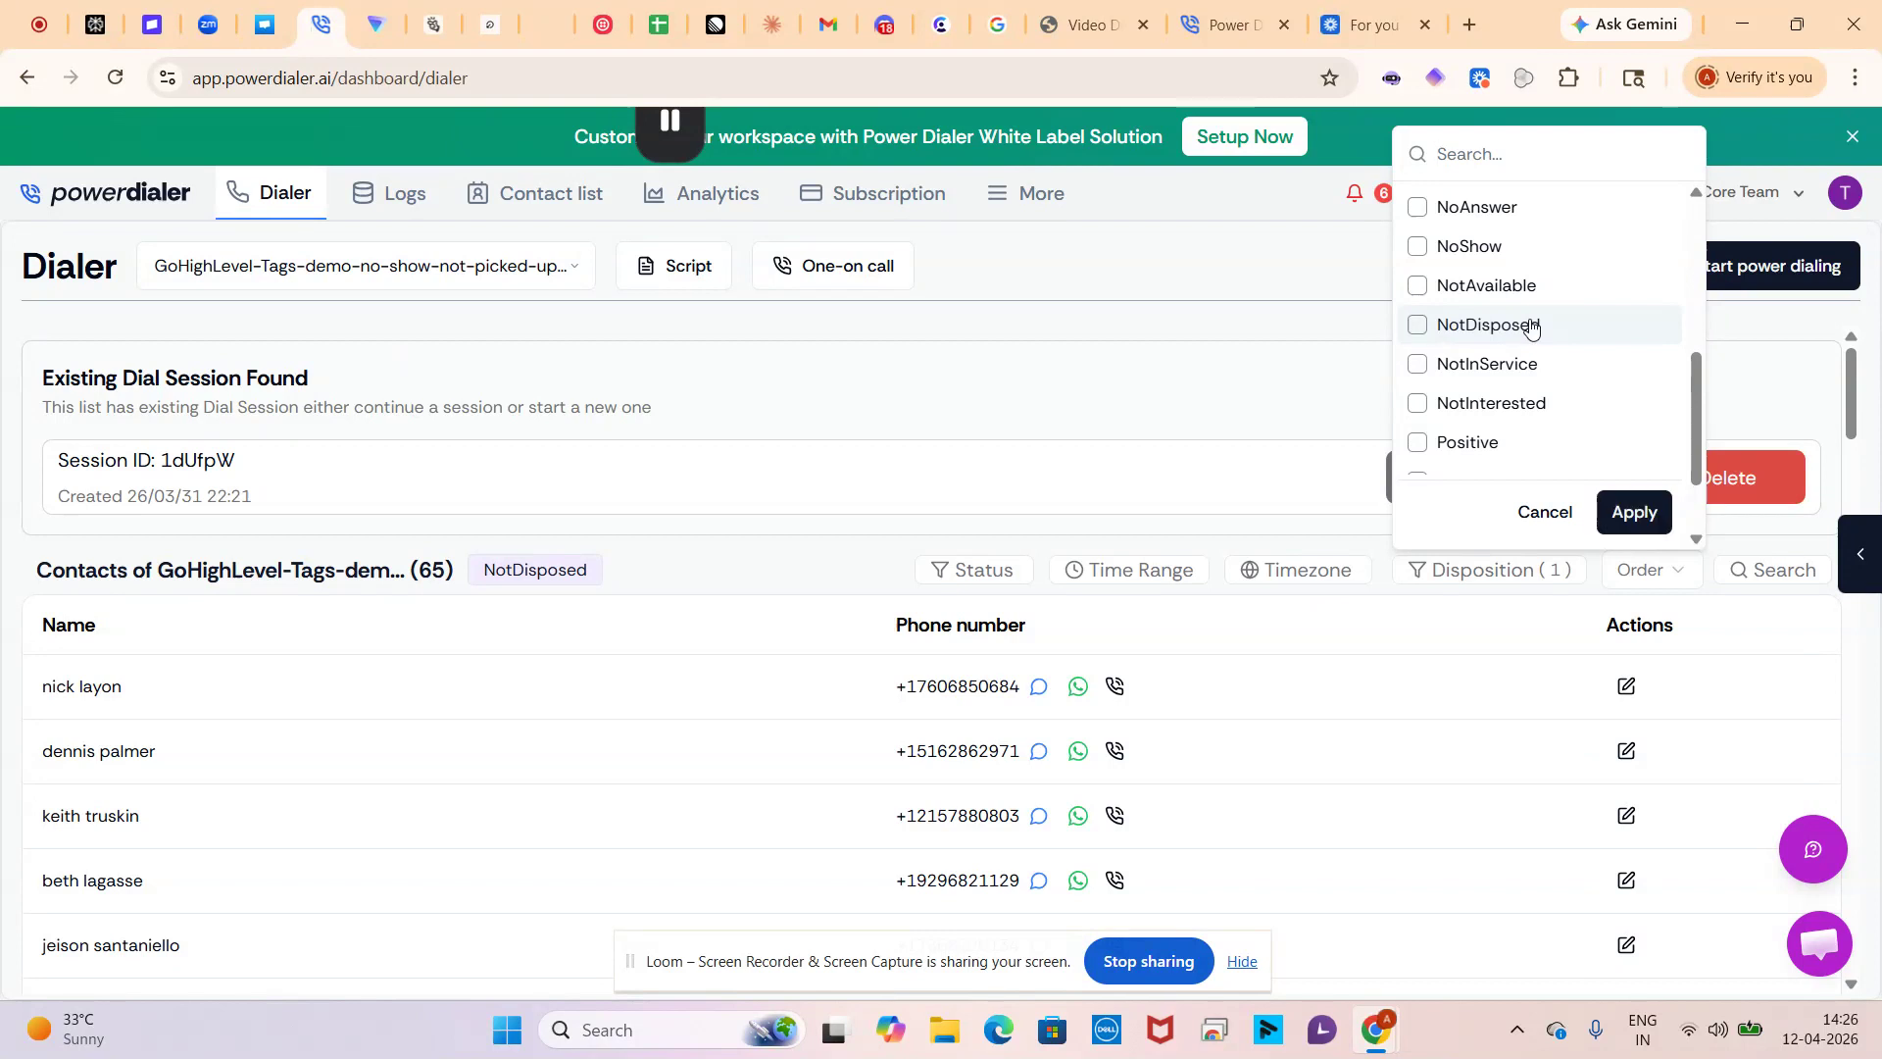
scroll(1524, 333, "up", 1)
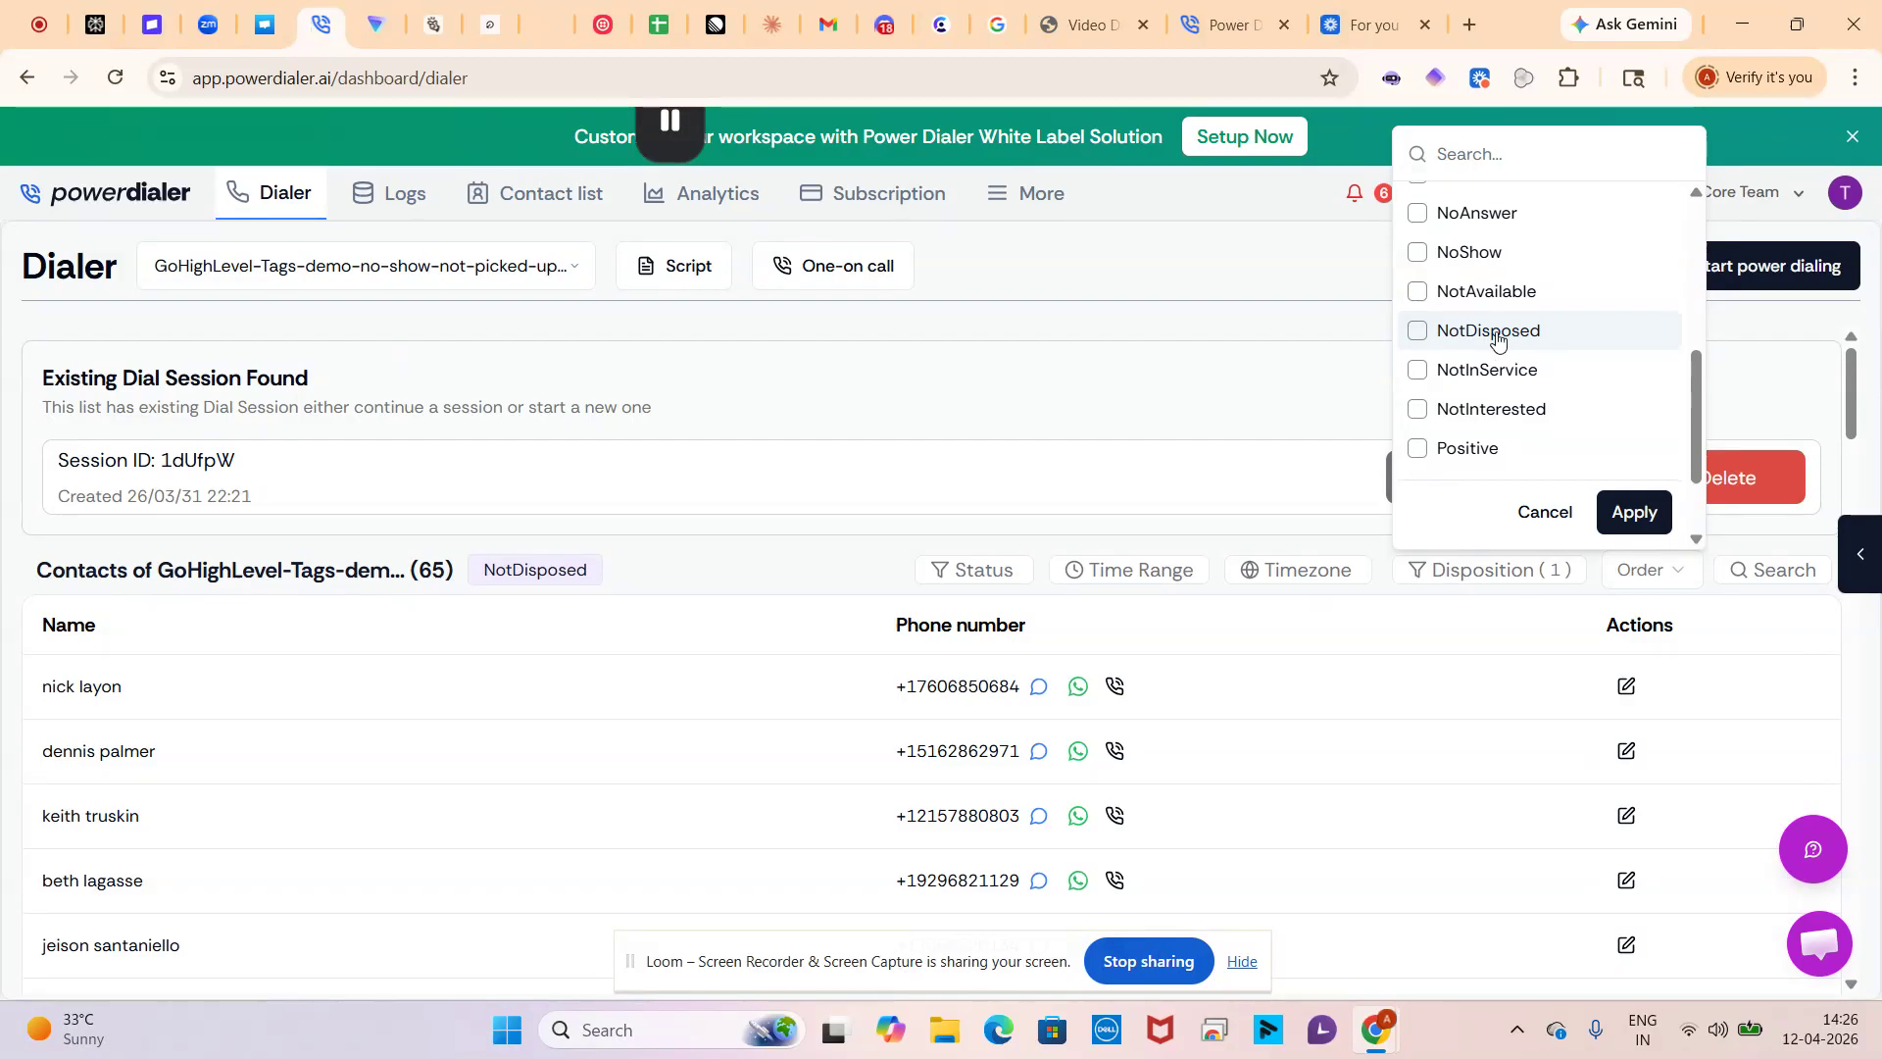
scroll(1492, 406, "down", 3)
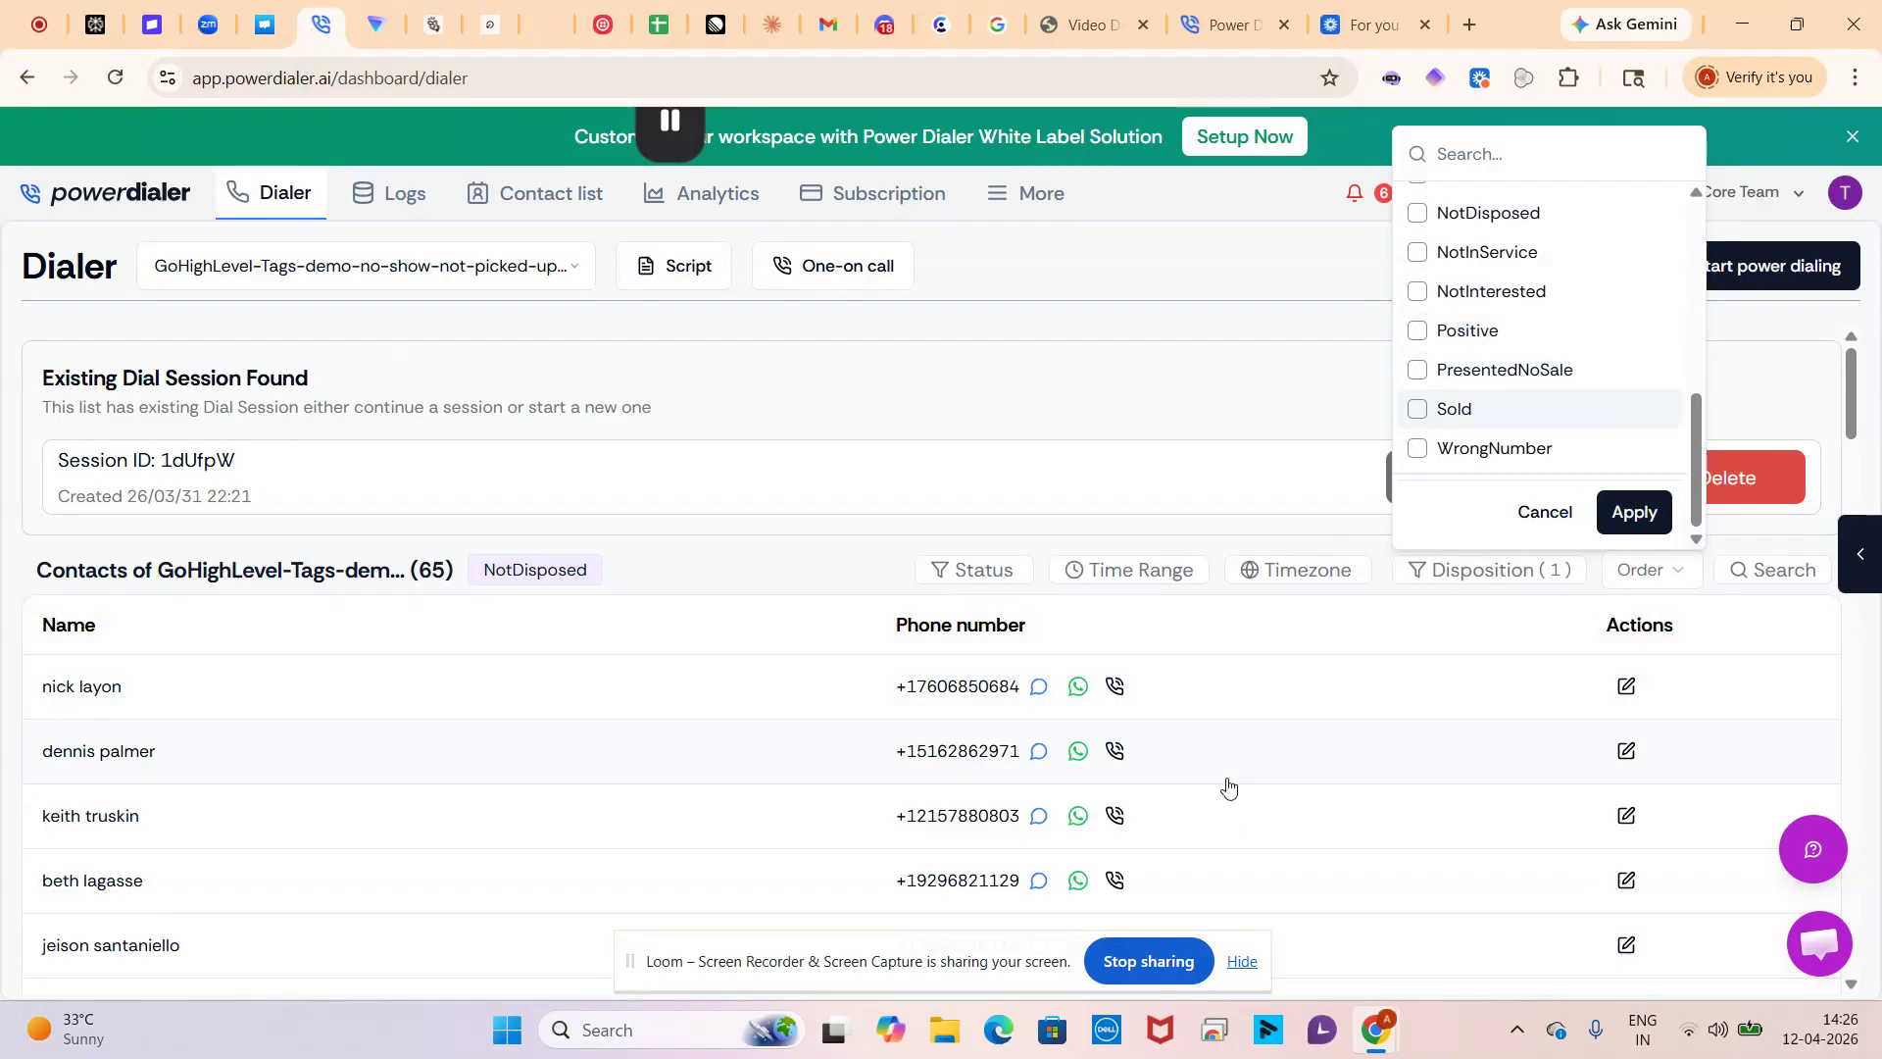
scroll(1553, 337, "up", 3)
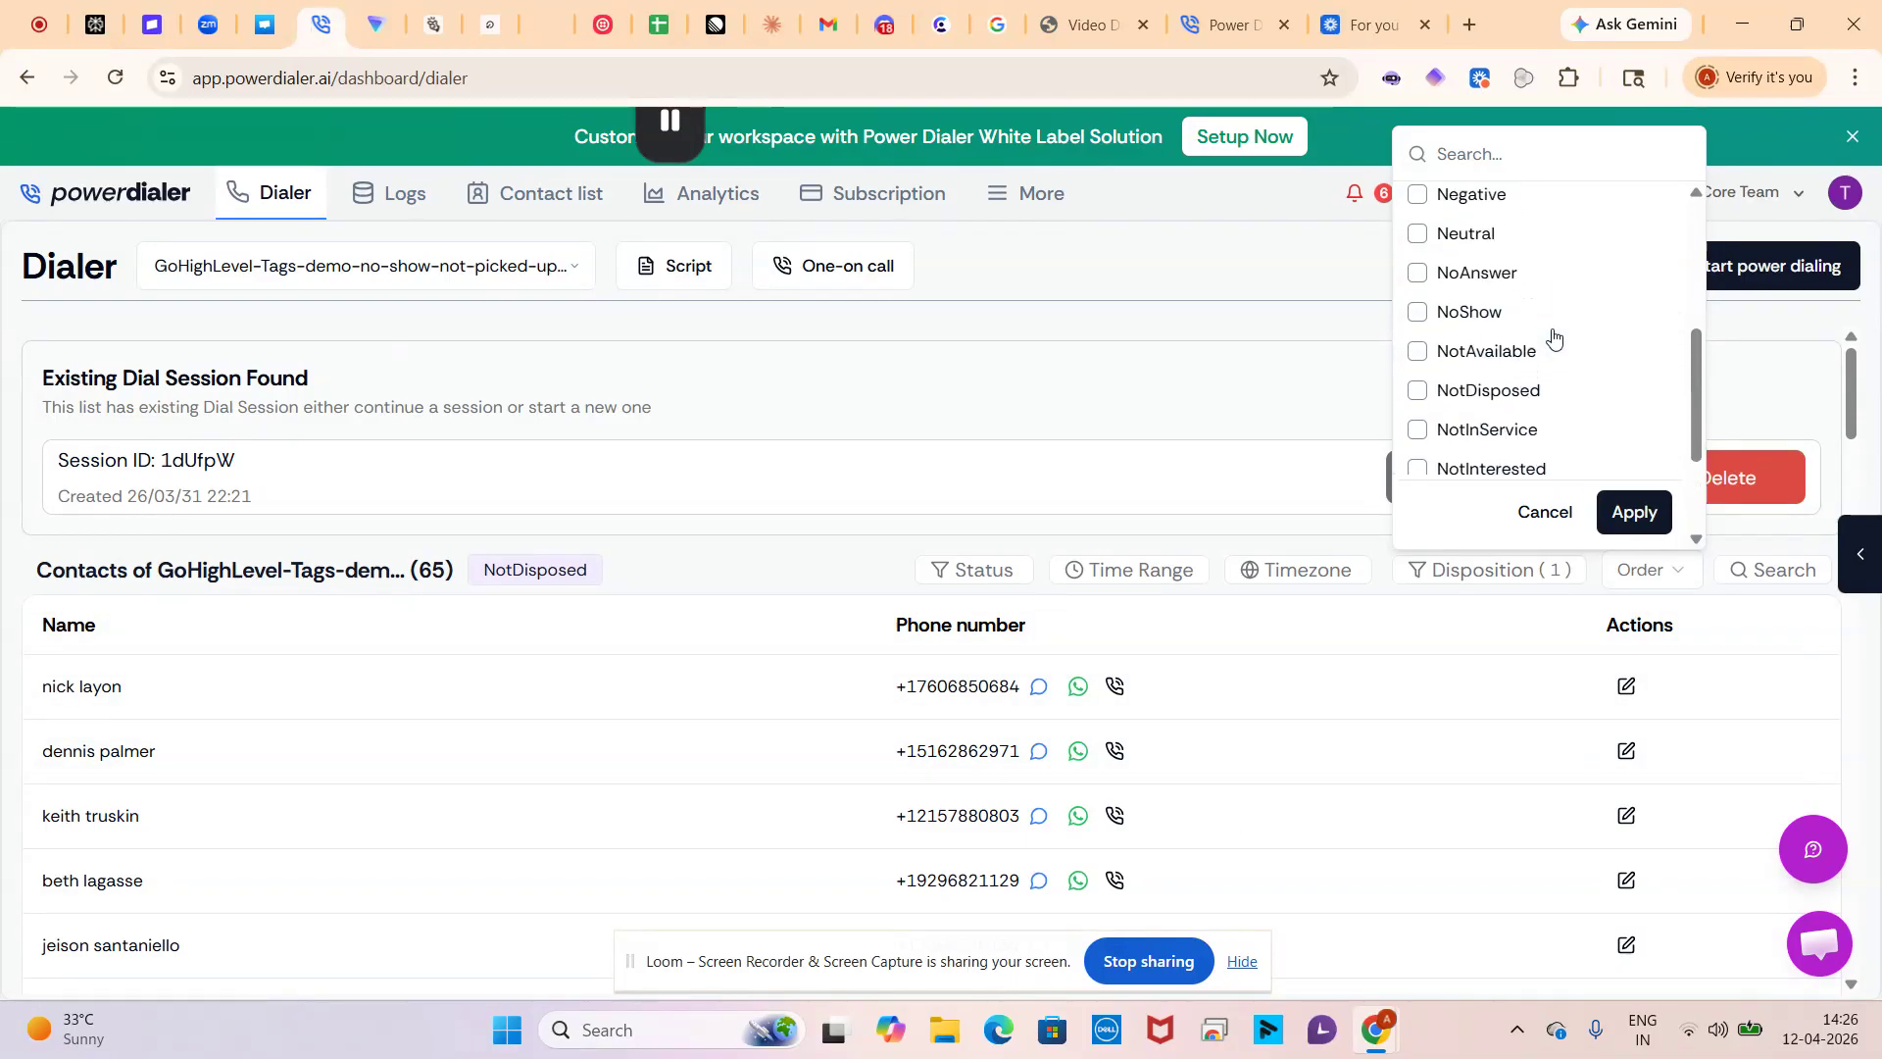
scroll(1553, 336, "up", 4)
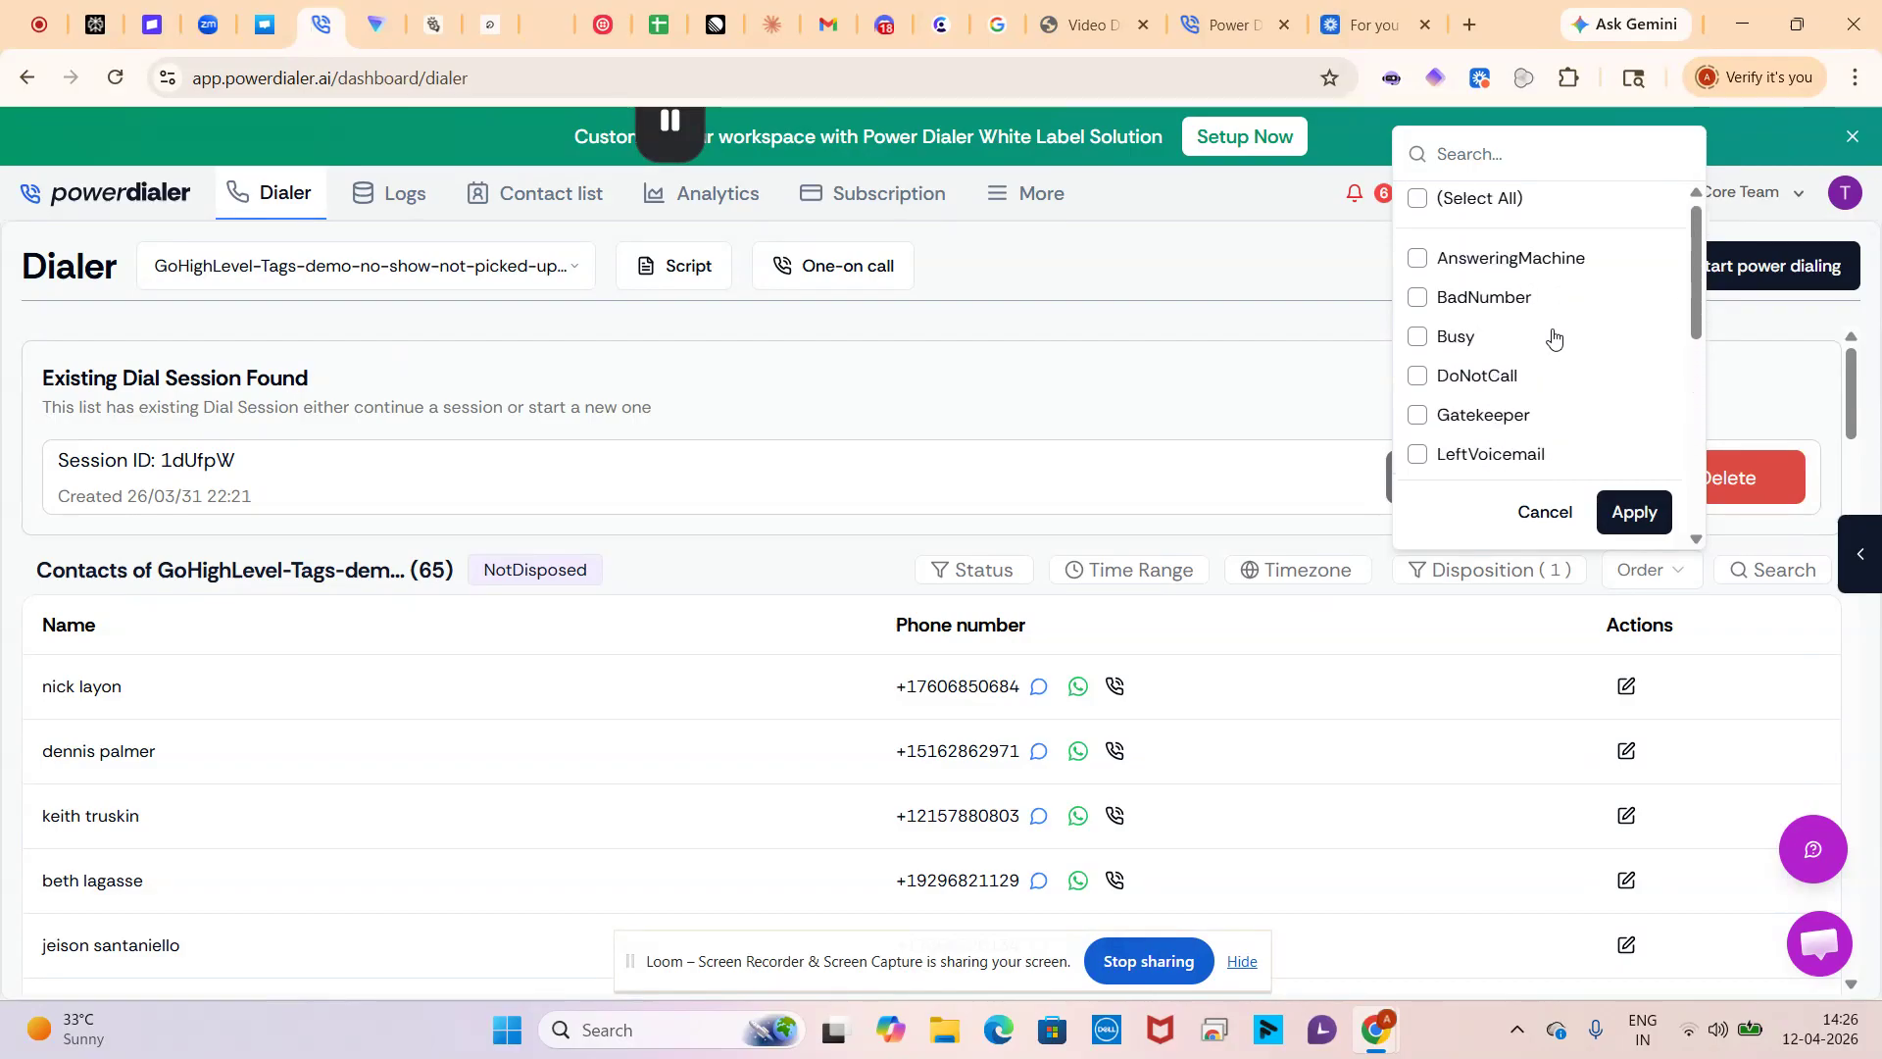
left_click(1549, 516)
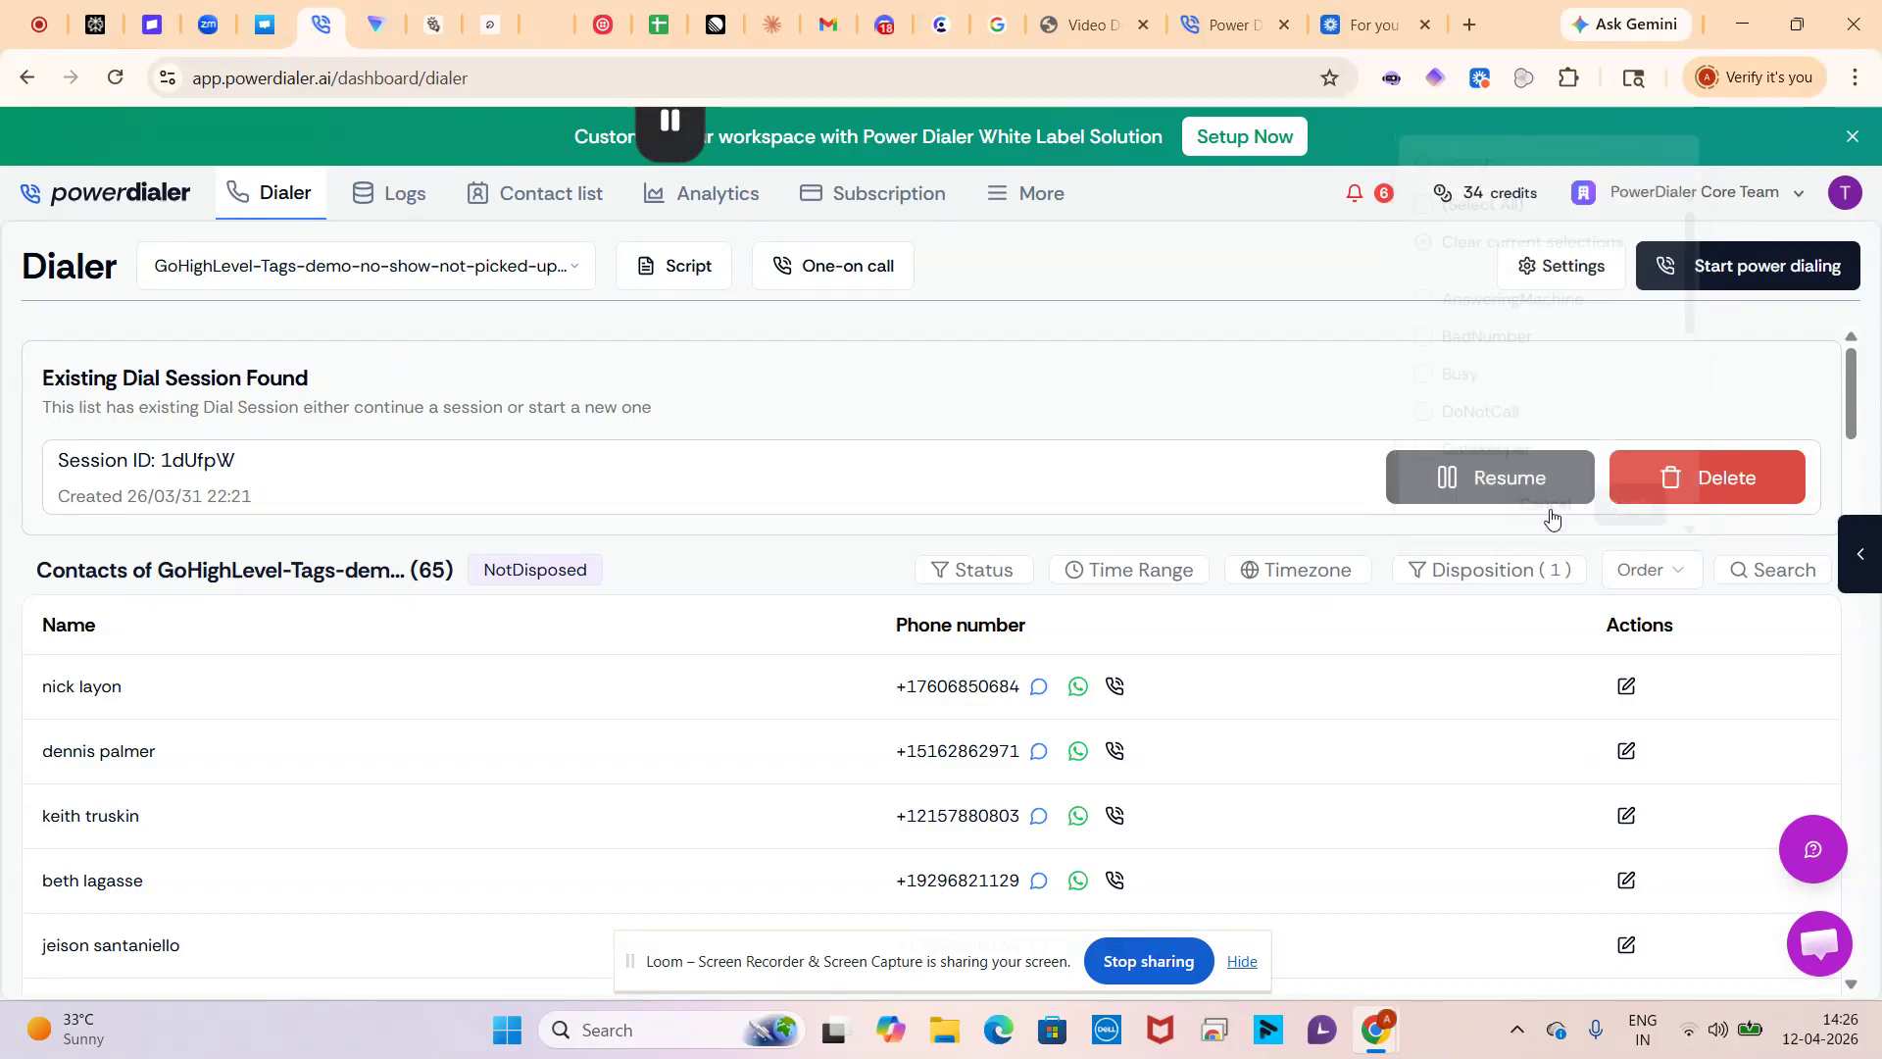